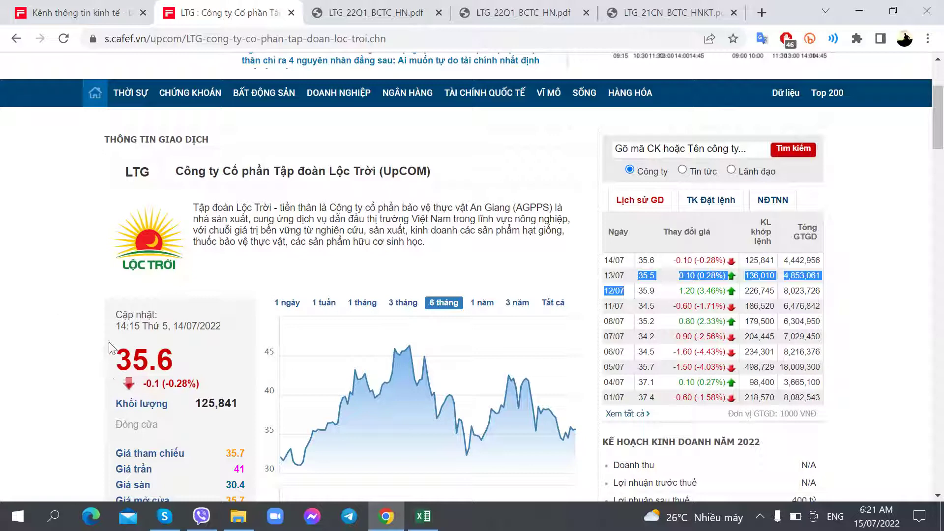
# View LTG's share price chart over one year and over three months.
pyautogui.scroll(-3, 110, 347)
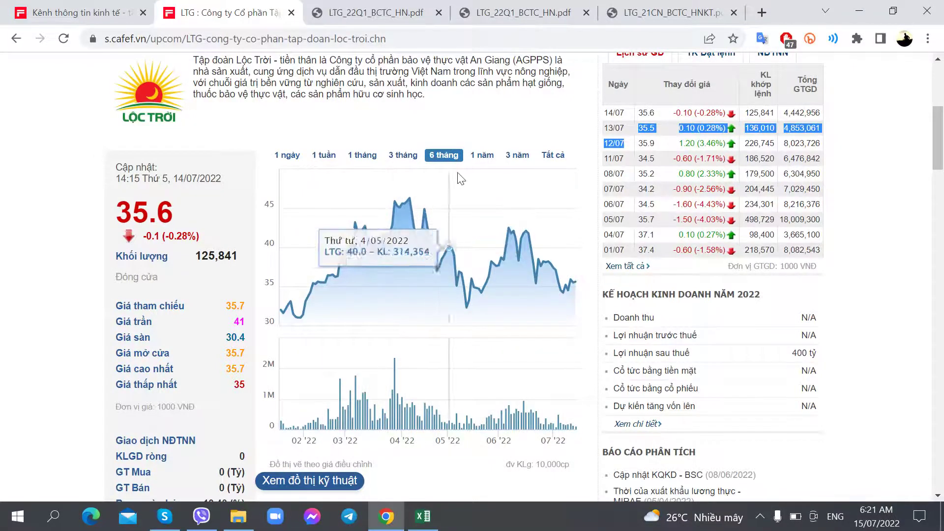
pyautogui.click(481, 156)
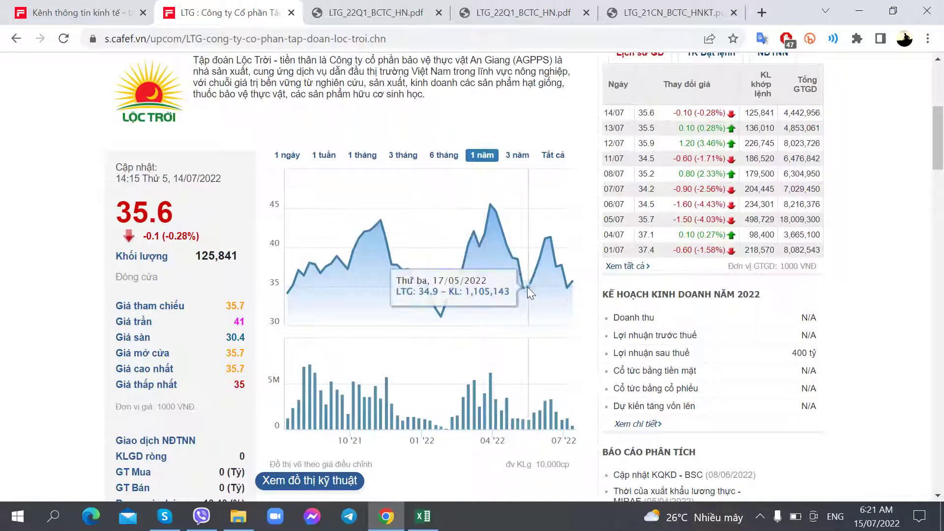
pyautogui.click(415, 155)
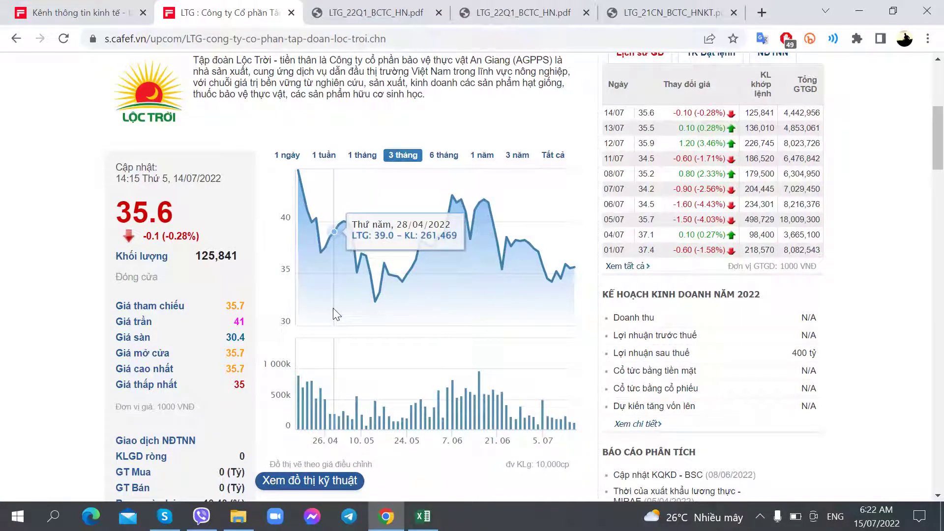
# Read LTG's EPS, P/E, book value, outstanding shares and market capitalisation on its CafeF page.
pyautogui.scroll(-9, 372, 369)
pyautogui.scroll(3, 326, 376)
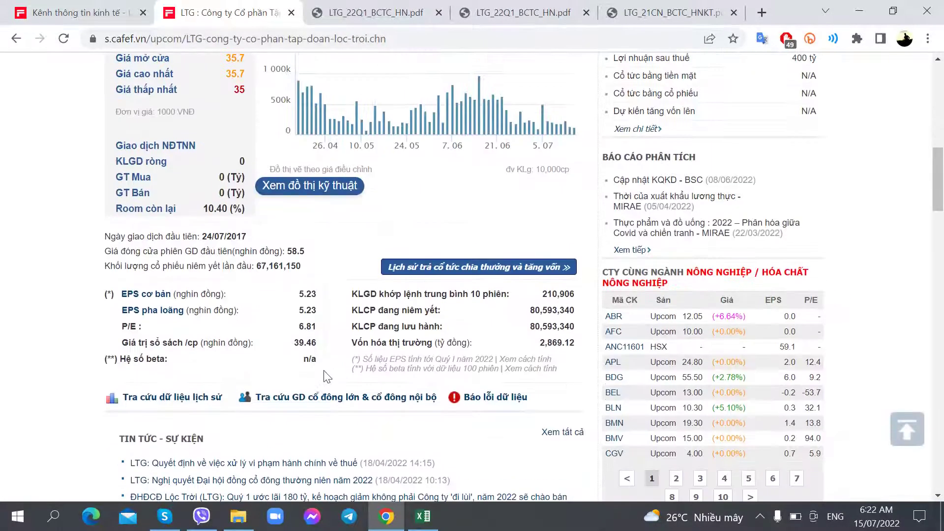
pyautogui.scroll(-3, 354, 413)
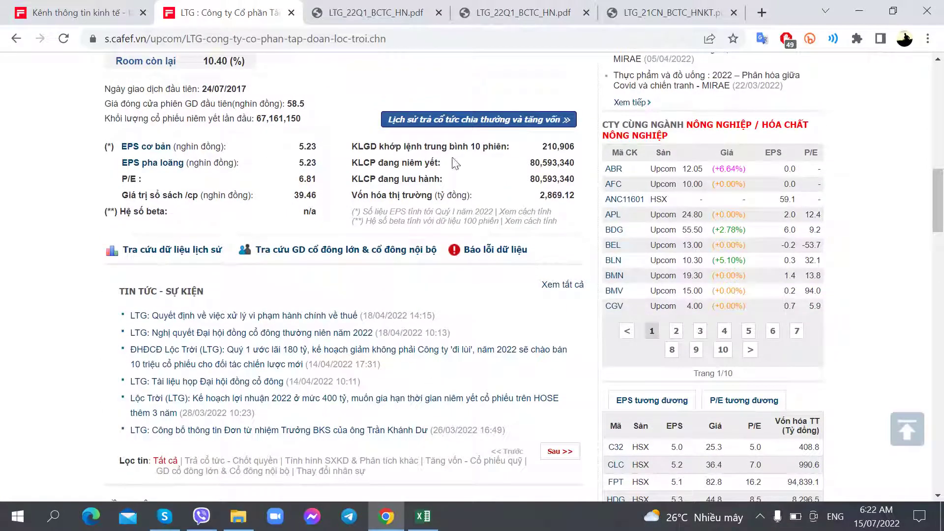
pyautogui.moveTo(468, 125)
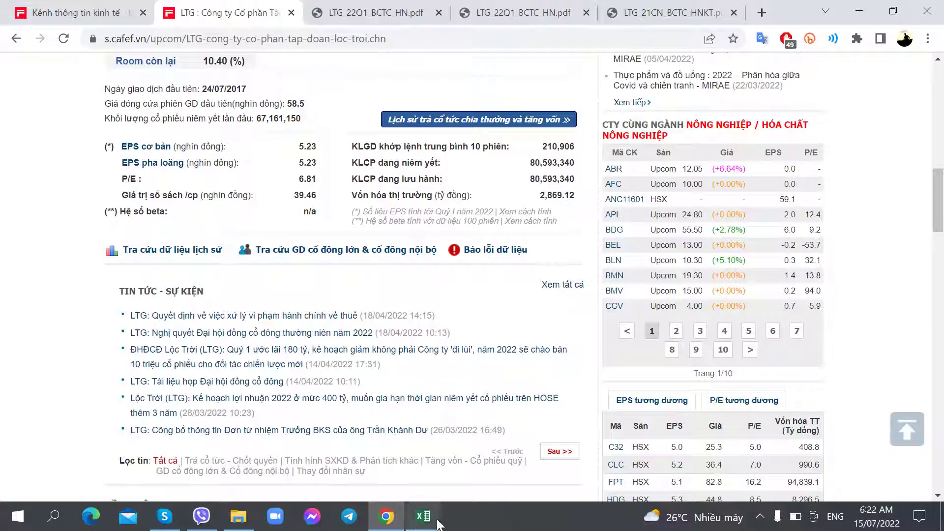
# Switch to the LTG workbook in Excel and read the shareholder meeting notes, selecting the fund allocation note in I206.
pyautogui.click(422, 516)
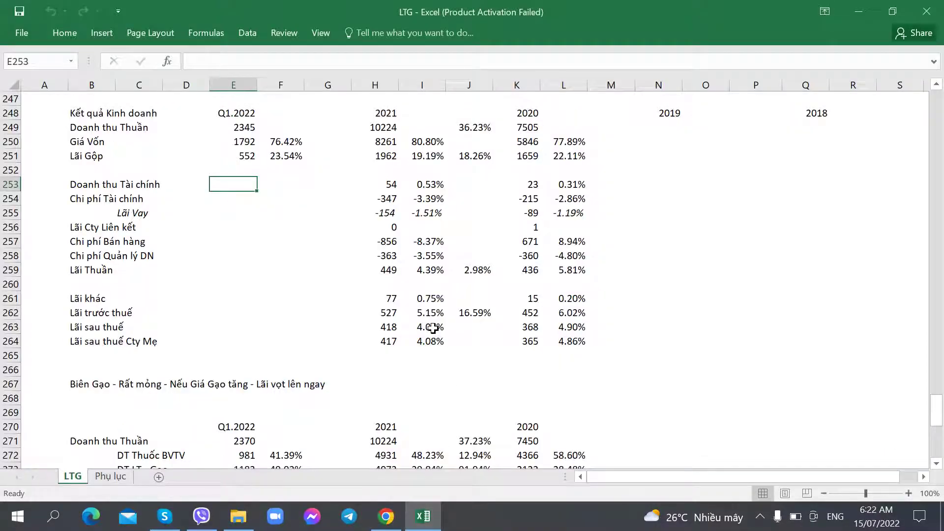
pyautogui.click(384, 512)
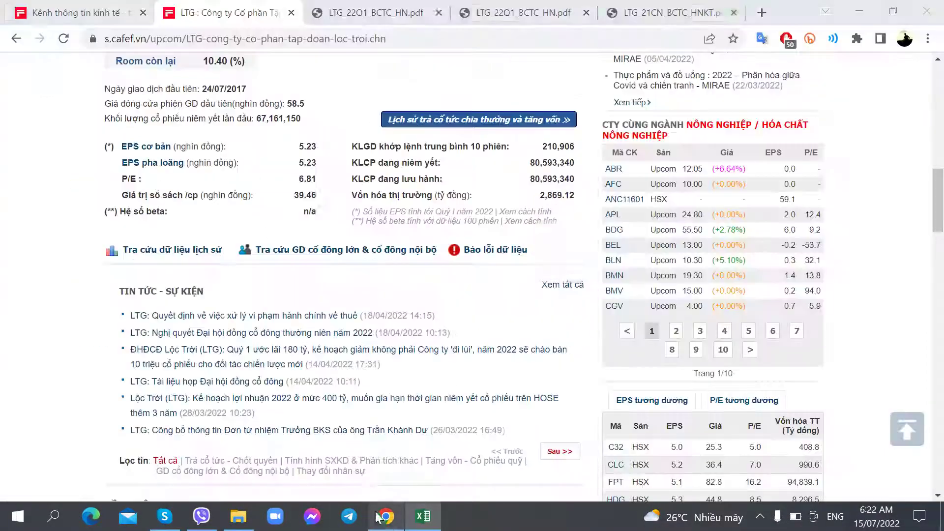
pyautogui.click(415, 521)
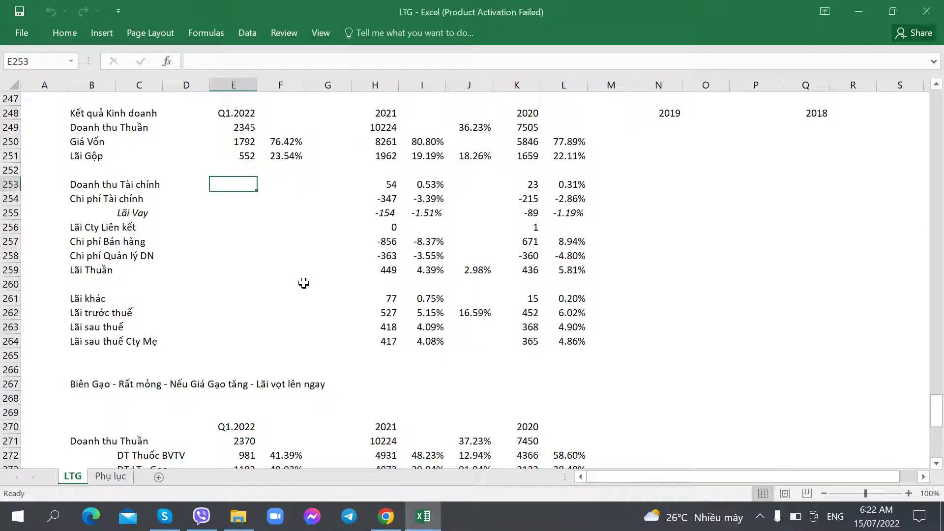
pyautogui.scroll(13, 300, 295)
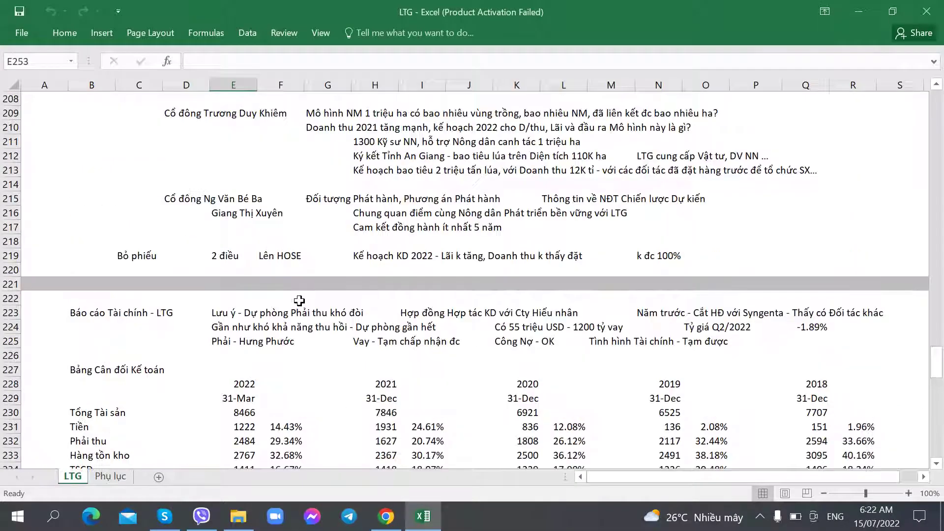
pyautogui.scroll(2, 299, 300)
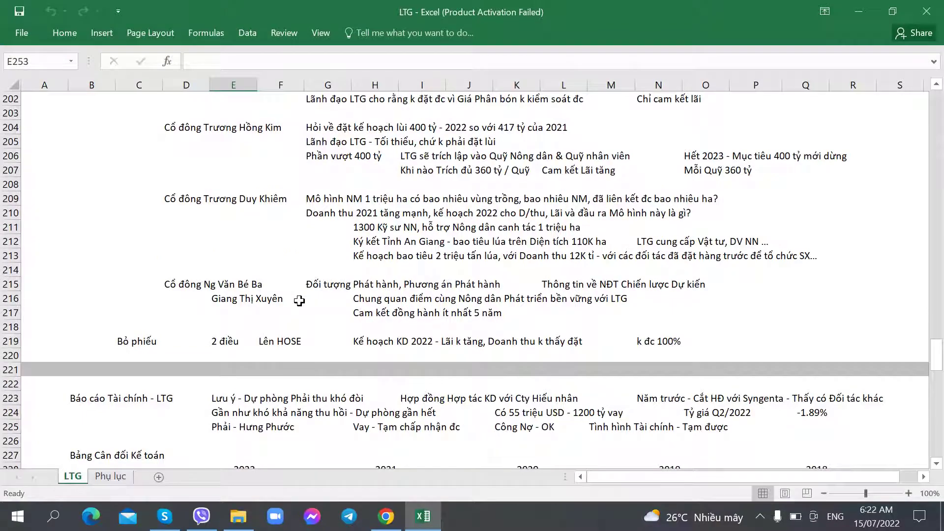
pyautogui.scroll(1, 299, 300)
pyautogui.scroll(3, 420, 268)
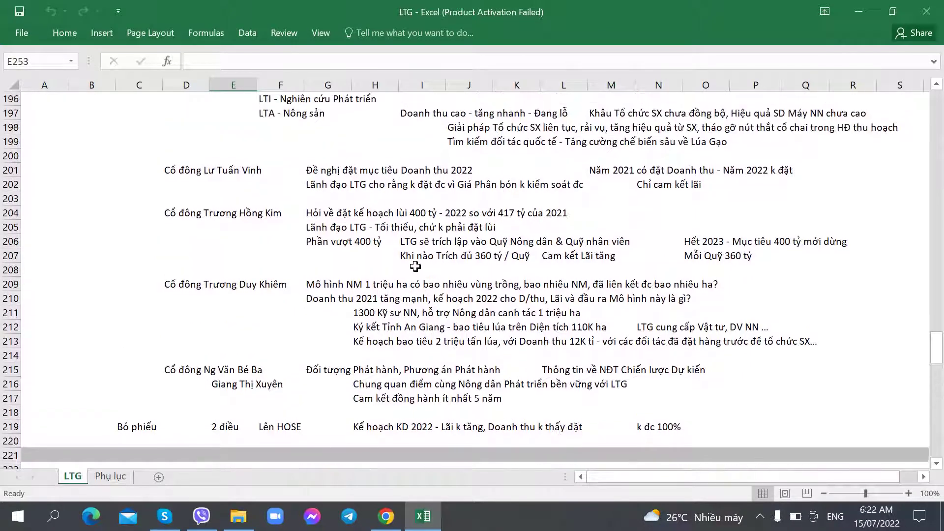
pyautogui.scroll(-1, 416, 266)
pyautogui.click(420, 284)
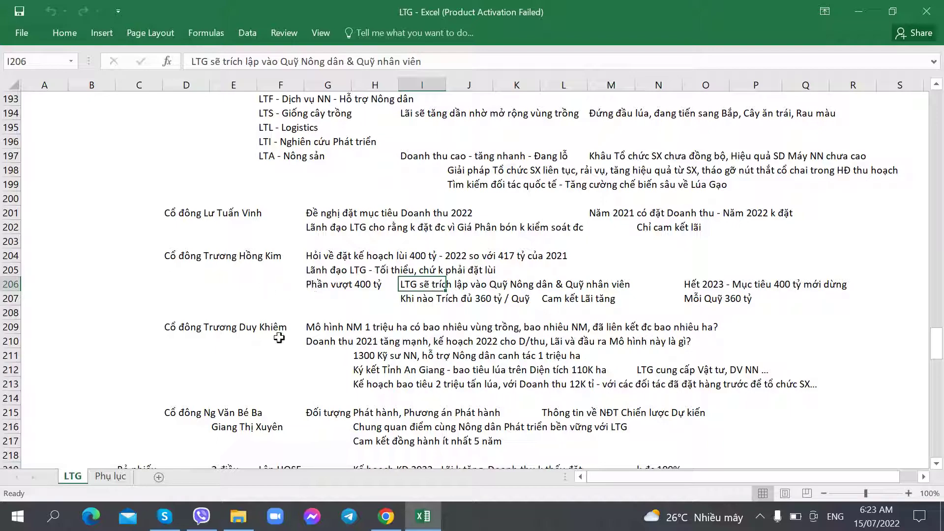
# Examine the revenue, cost and gross profit breakdown by product line for Q1.2022, 2021 and 2020.
pyautogui.scroll(-18, 245, 339)
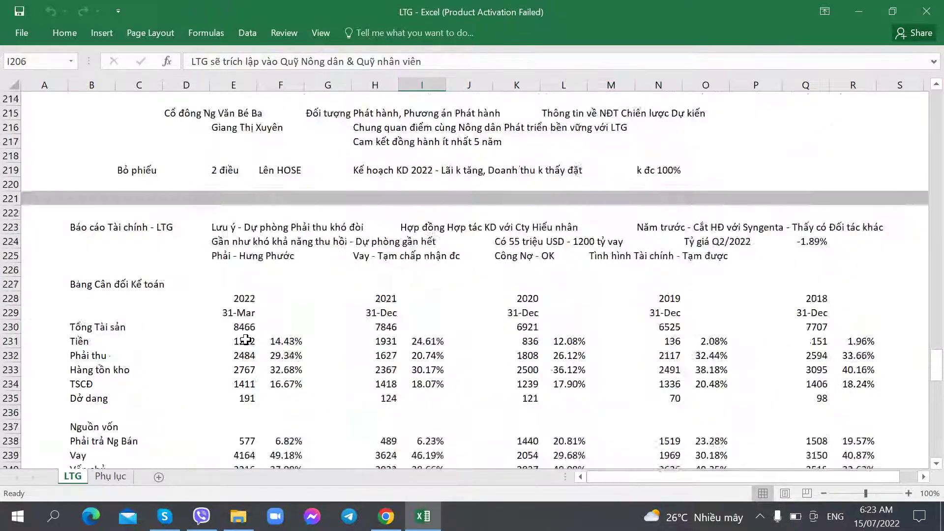
pyautogui.scroll(17, 245, 340)
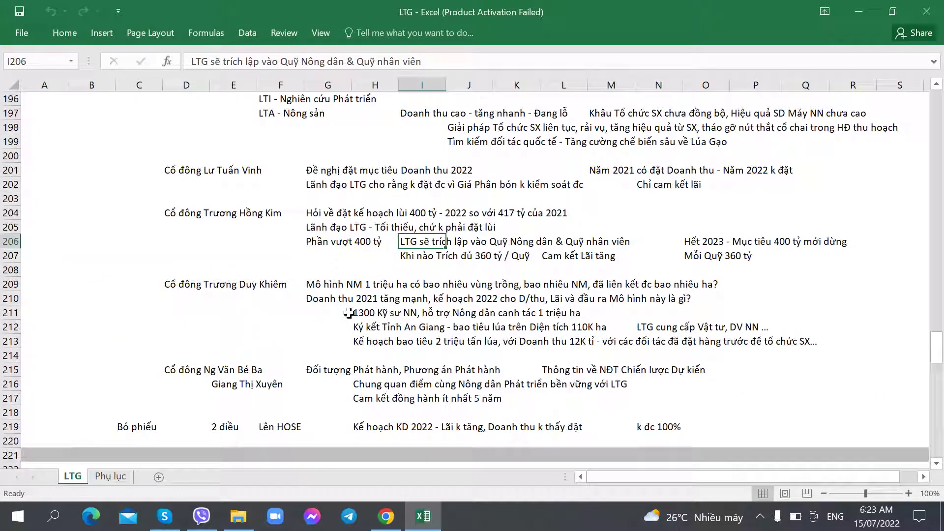
pyautogui.scroll(-10, 390, 286)
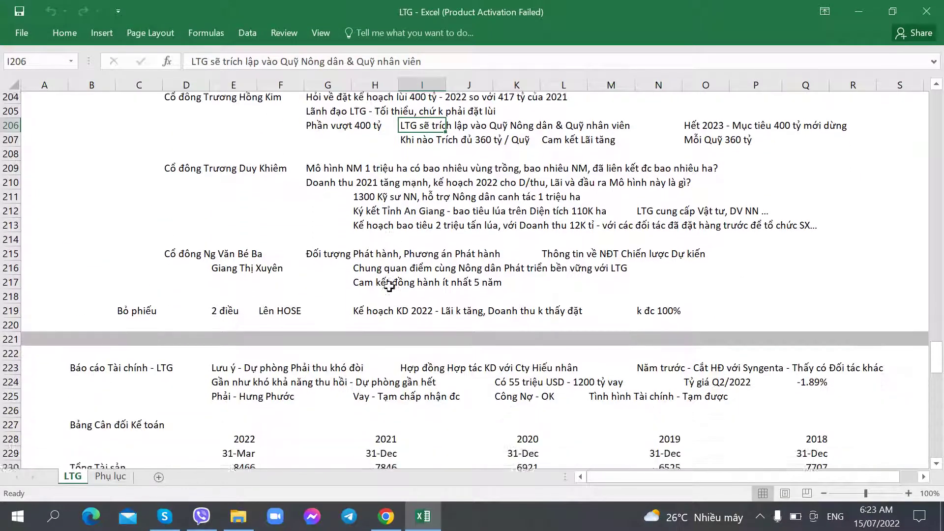
pyautogui.scroll(-18, 363, 311)
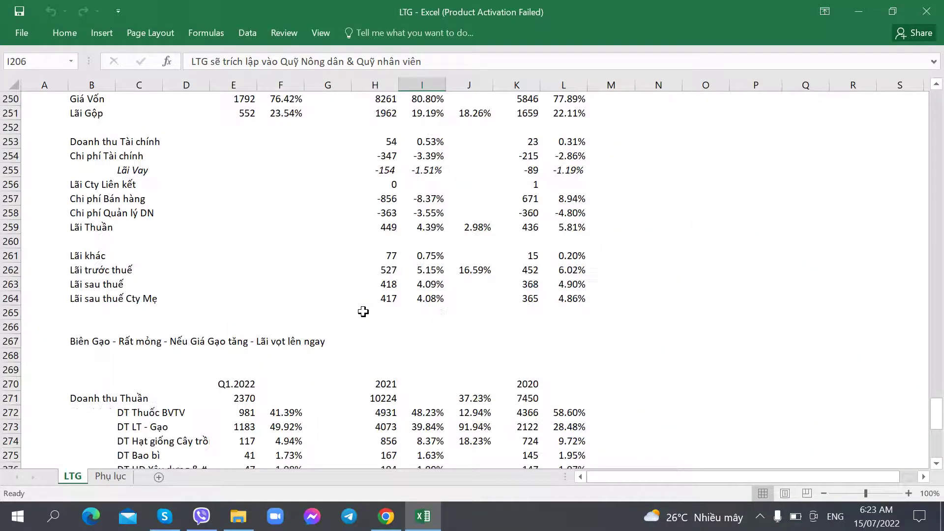
pyautogui.scroll(7, 363, 311)
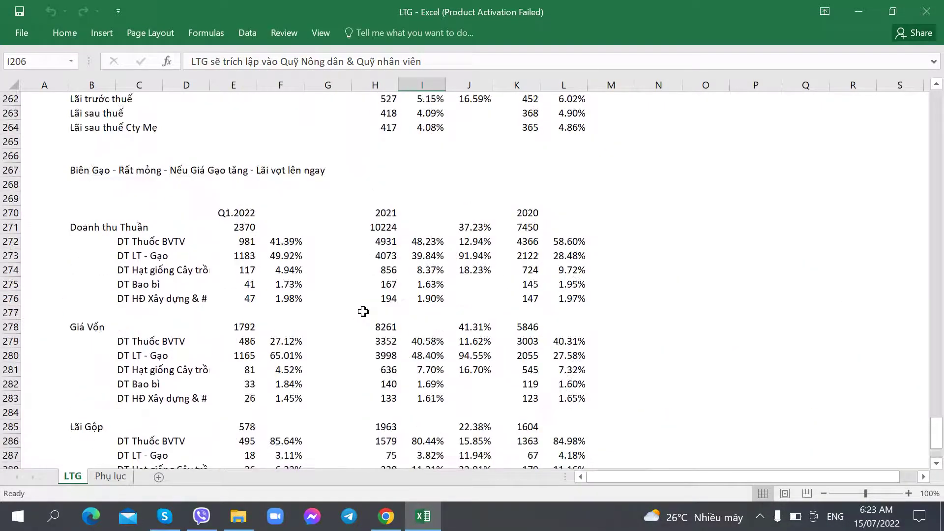
pyautogui.scroll(-4, 363, 311)
pyautogui.scroll(2, 363, 310)
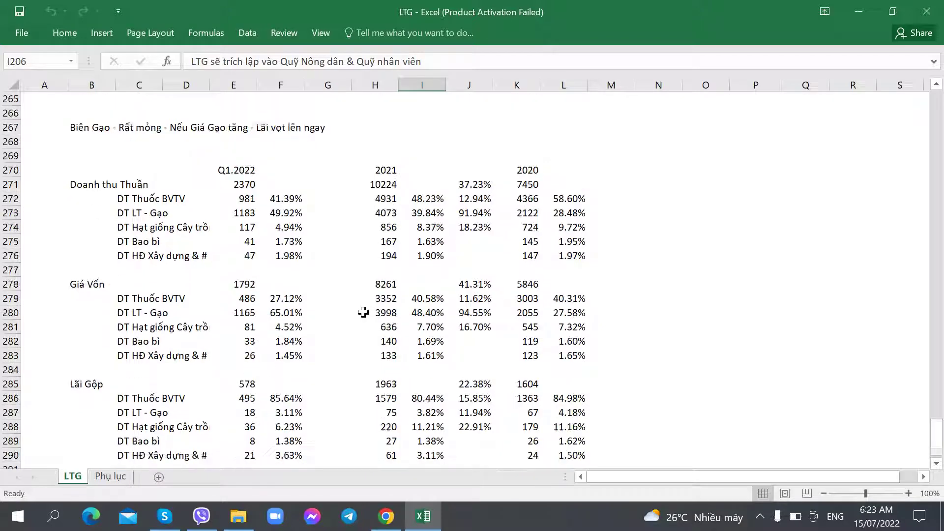
pyautogui.scroll(-1, 363, 311)
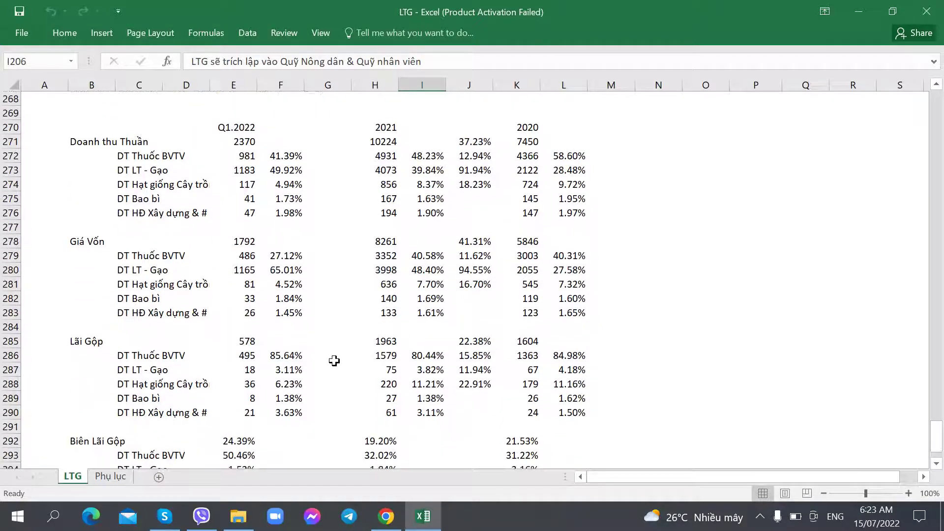
# Review the Kết quả Kinh doanh table and select the empty Q1.2022 Doanh thu Tài chính cell, E253.
pyautogui.scroll(10, 325, 345)
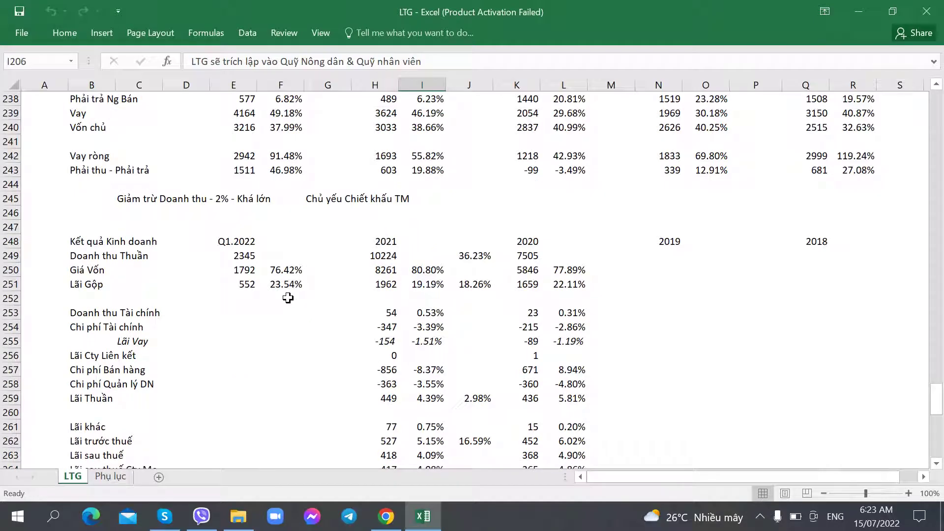
pyautogui.scroll(-2, 288, 306)
pyautogui.scroll(1, 288, 306)
pyautogui.scroll(-1, 289, 306)
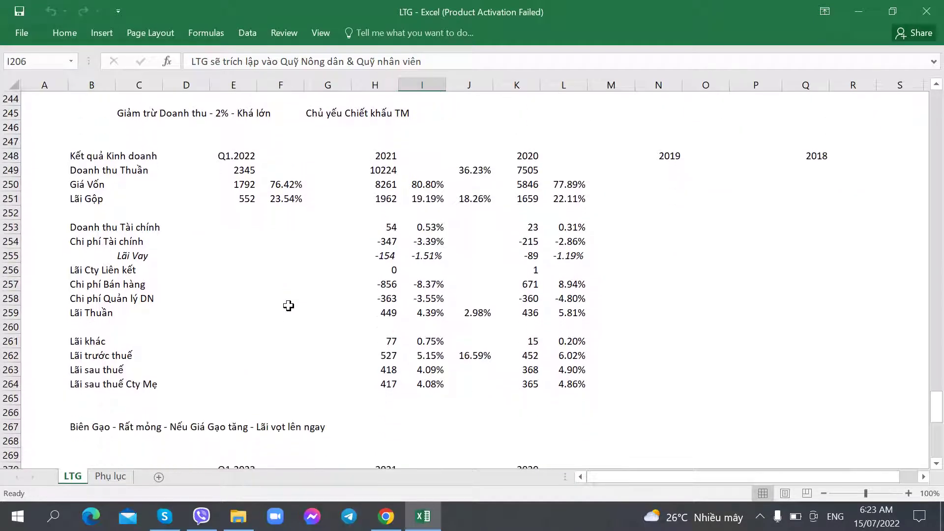
pyautogui.scroll(1, 288, 306)
pyautogui.scroll(-1, 289, 306)
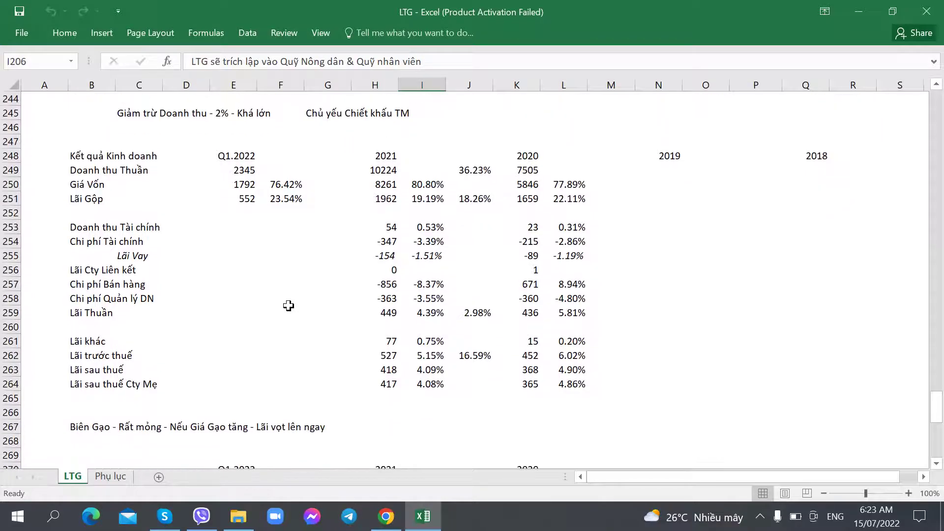
pyautogui.click(236, 226)
# Switch to Chrome to check the company overview on LTG's CafeF page and return to the Excel workbook.
pyautogui.click(386, 515)
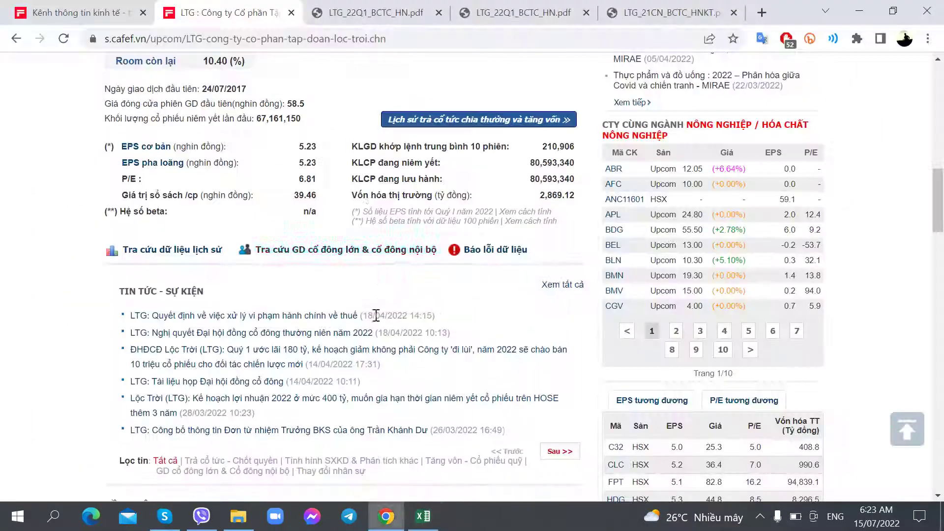
pyautogui.scroll(15, 310, 228)
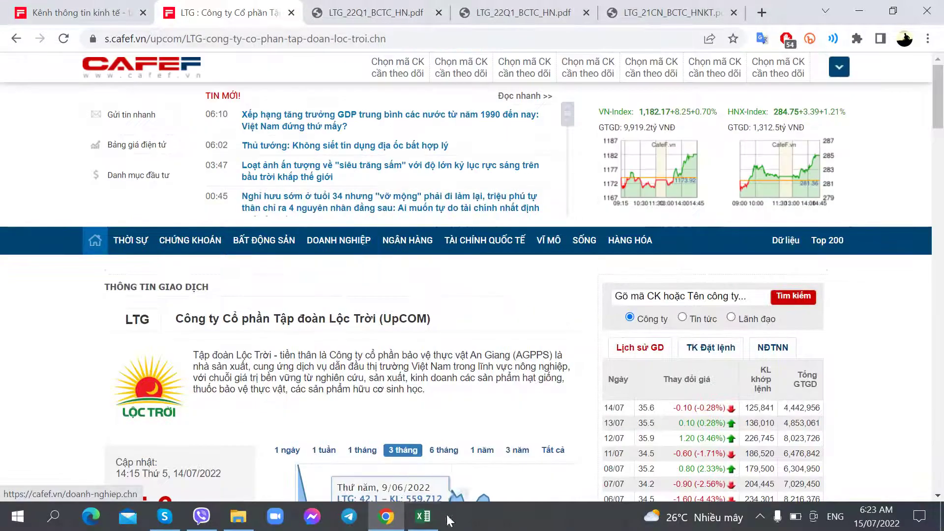
pyautogui.click(423, 516)
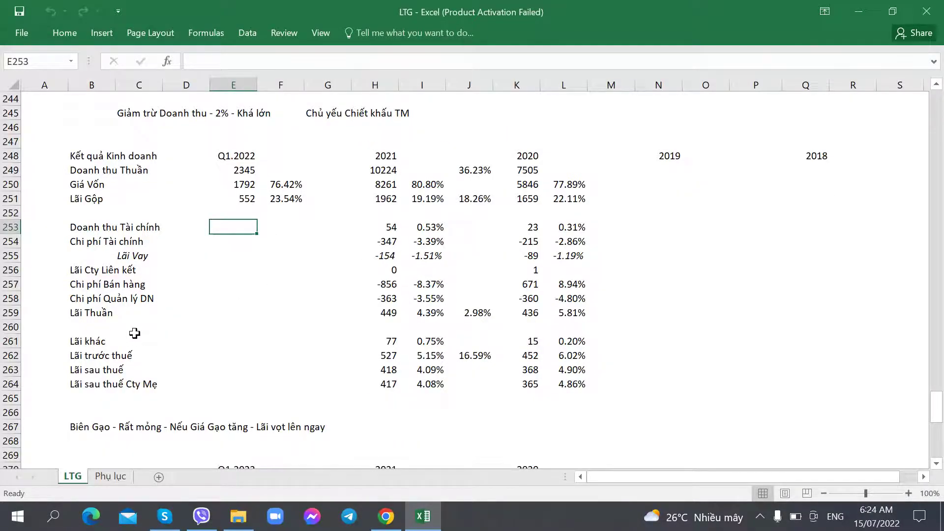
# Examine the Bảng Cân đối Kế toán figures, inspecting the 31-Mar 2022 cells for Phải thu - Phải trả and Phải trả Ng Bán.
pyautogui.scroll(8, 134, 333)
pyautogui.scroll(-5, 132, 332)
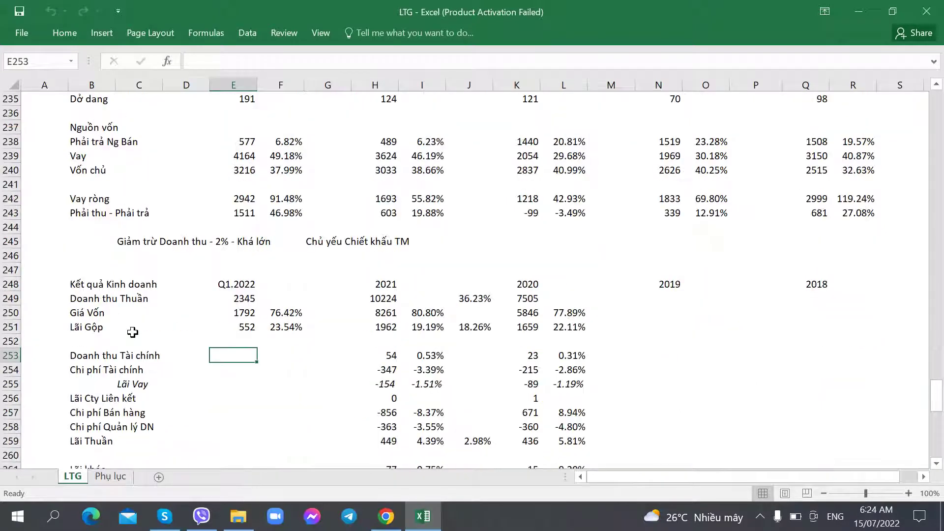
pyautogui.scroll(3, 133, 332)
pyautogui.click(243, 344)
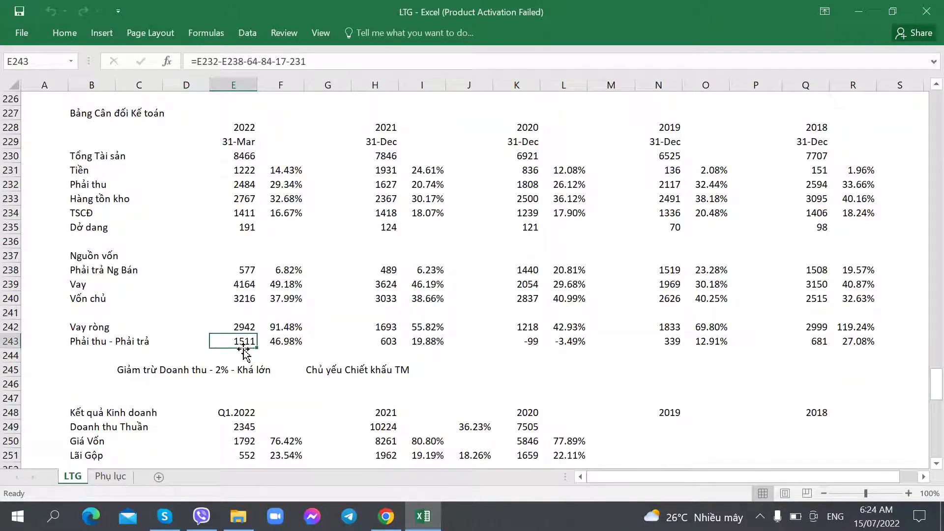
pyautogui.scroll(2, 243, 349)
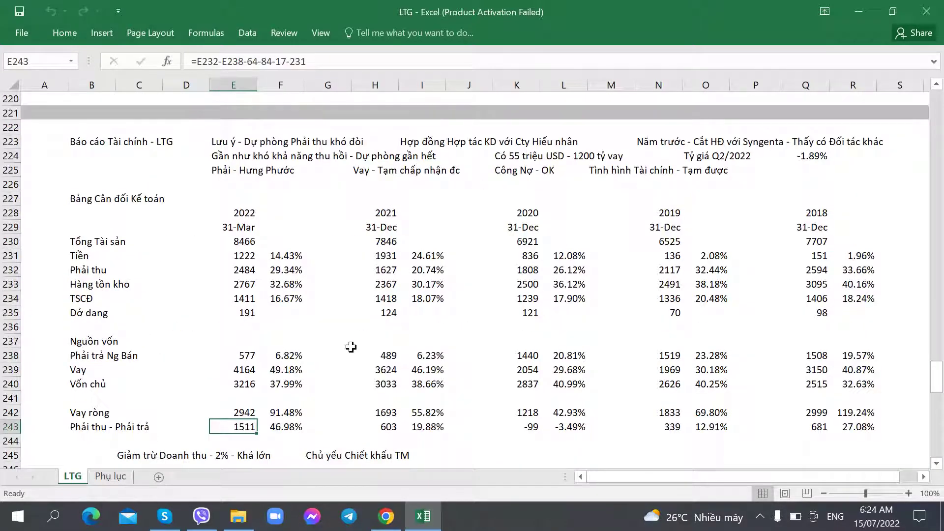
pyautogui.scroll(-2, 345, 351)
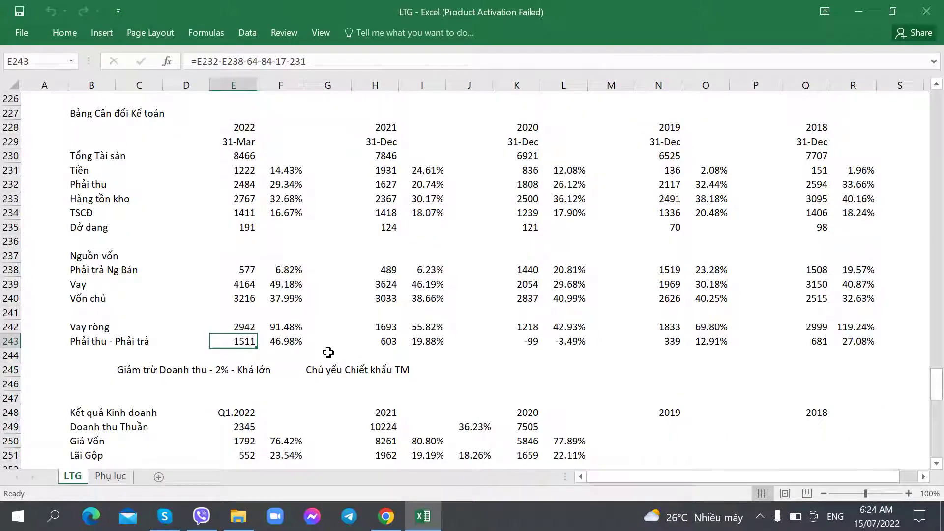
pyautogui.scroll(-1, 339, 350)
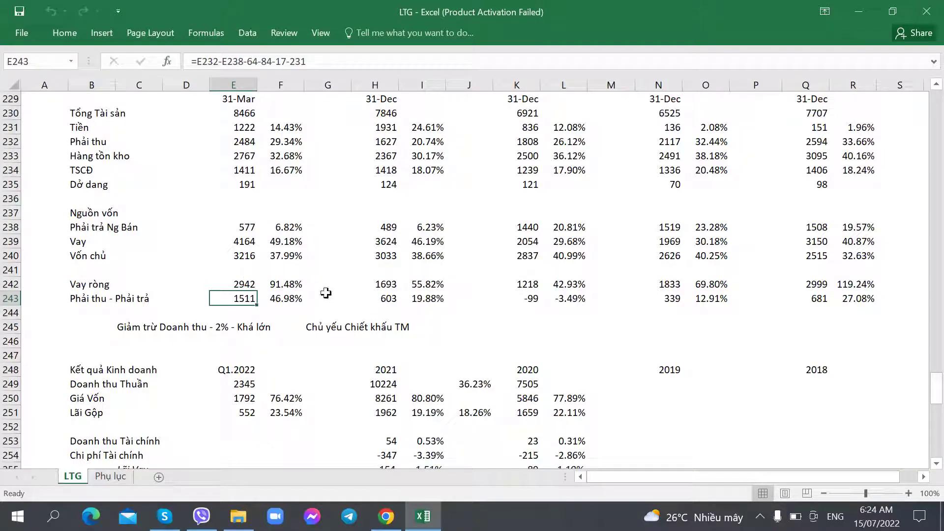
pyautogui.scroll(1, 402, 291)
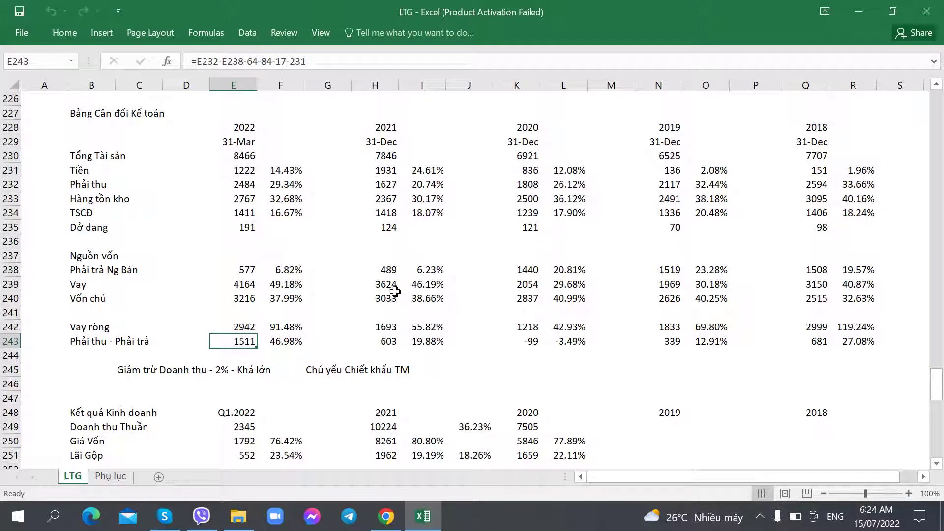
pyautogui.click(241, 272)
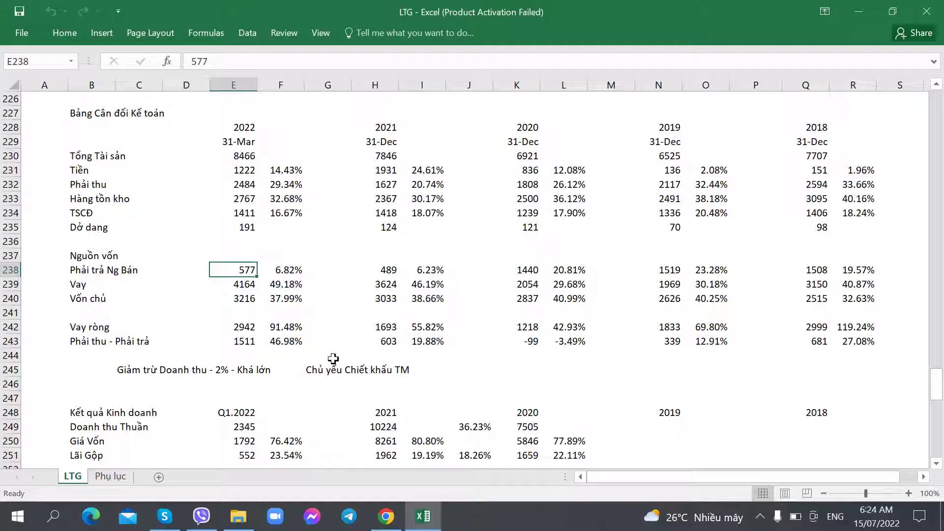
# Review the Kết quả Kinh doanh table, checking the empty Q1.2022 cells from Doanh thu Tài chính down against LTG's CafeF page in Chrome.
pyautogui.scroll(-2, 285, 400)
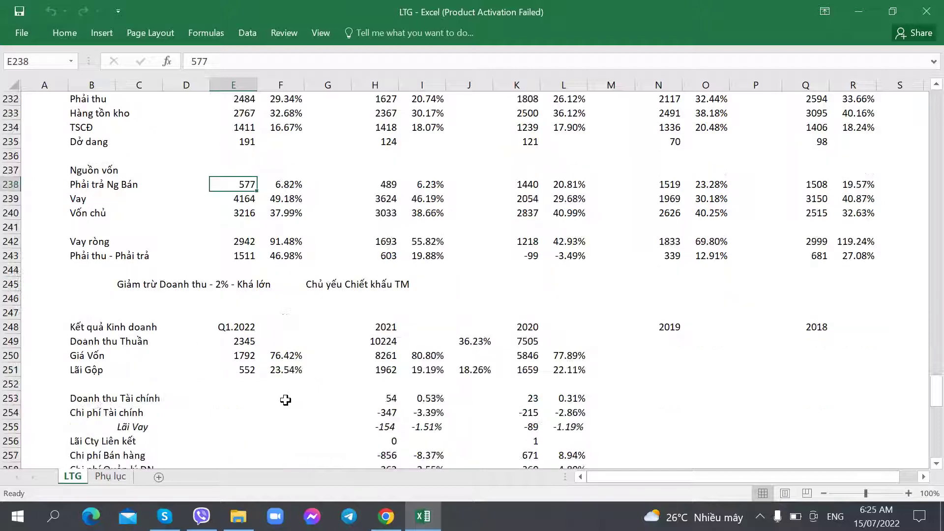
pyautogui.scroll(-3, 285, 399)
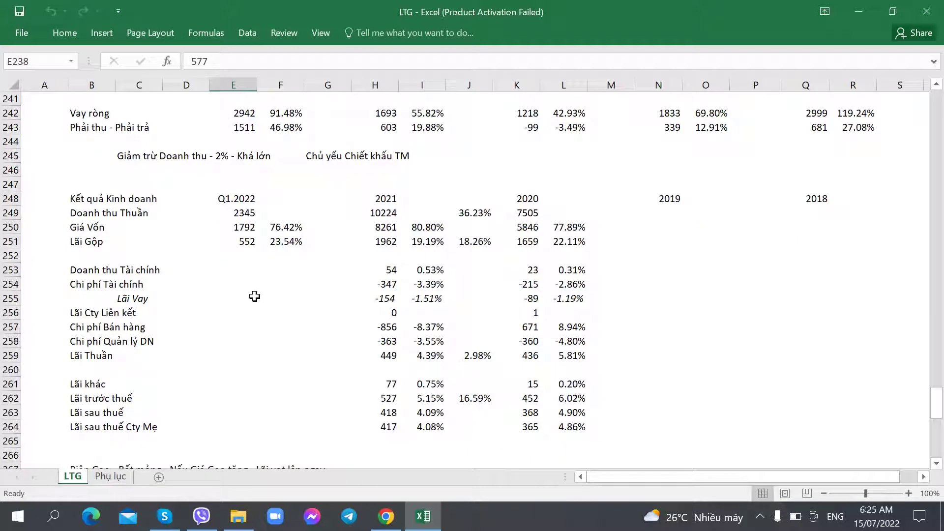
pyautogui.click(251, 298)
pyautogui.click(388, 518)
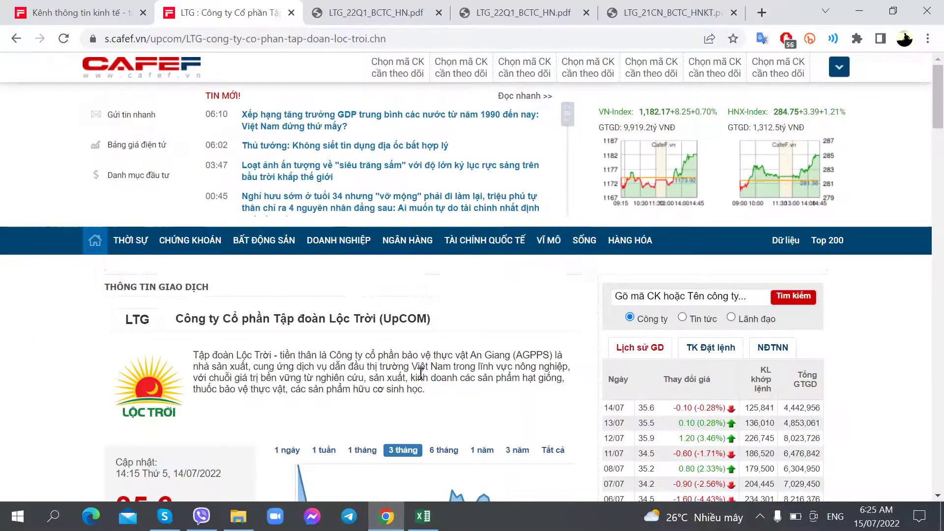
pyautogui.hotkey('alt', 'Tab')
pyautogui.click(248, 269)
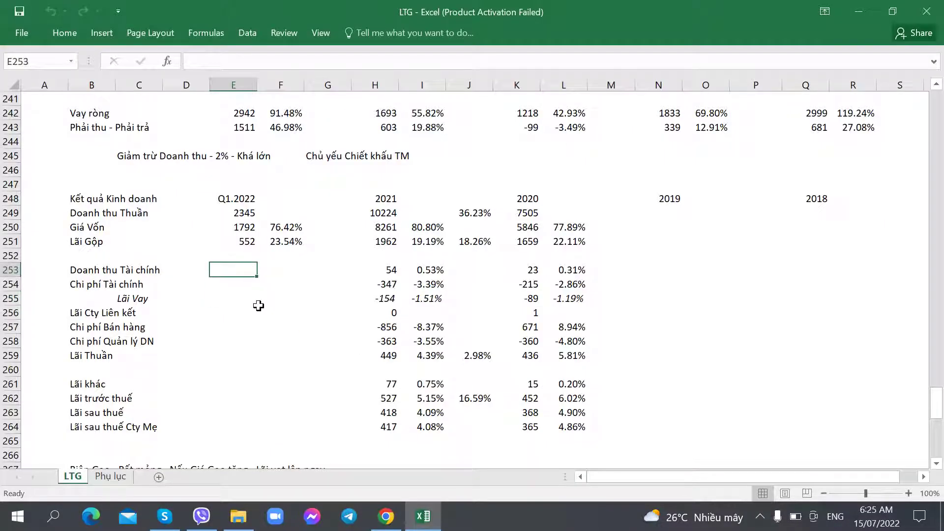
pyautogui.click(259, 310)
pyautogui.click(236, 268)
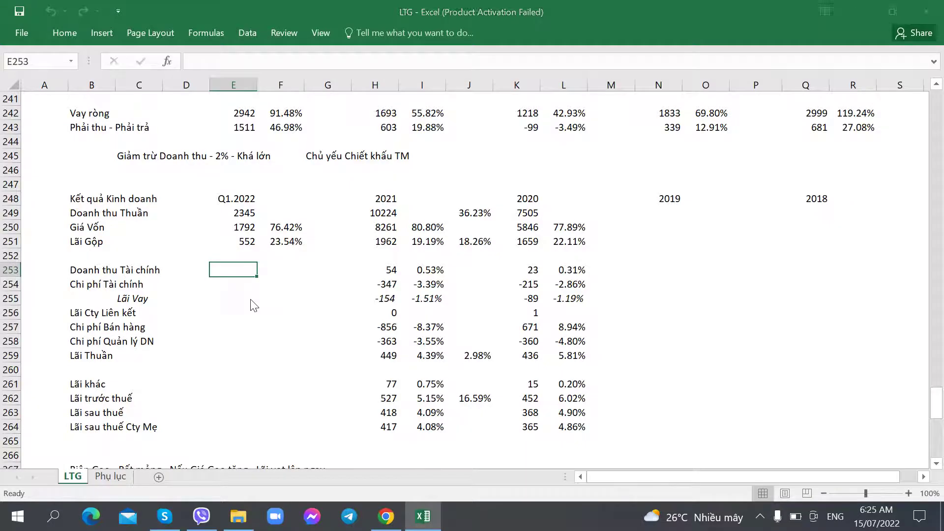
pyautogui.hotkey('alt', 'Tab')
pyautogui.hotkey('alt', 'Tab')
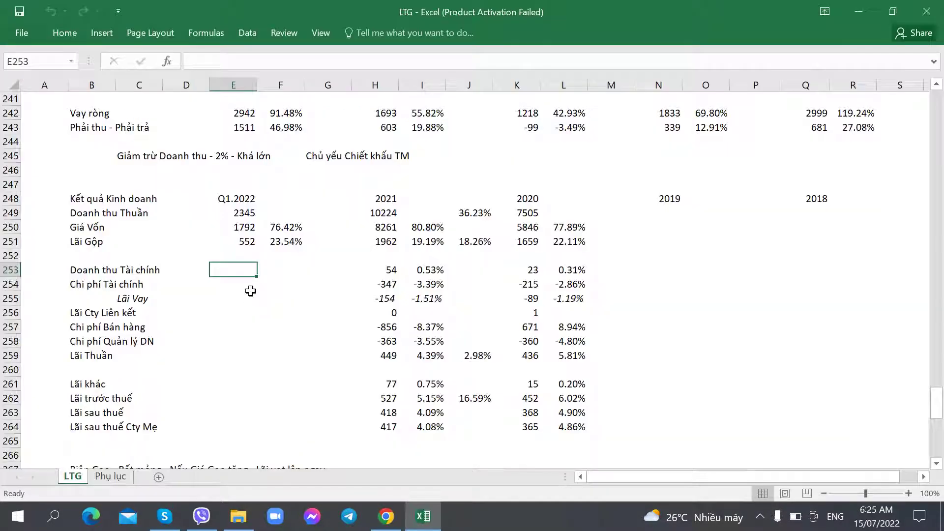
# Find the Q1 2022 consolidated income statement on page 6 of LTG_22Q1_BCTC_HN.pdf in Chrome and return to the Excel workbook.
pyautogui.hotkey('alt', 'Tab')
pyautogui.click(383, 9)
pyautogui.scroll(-20, 343, 276)
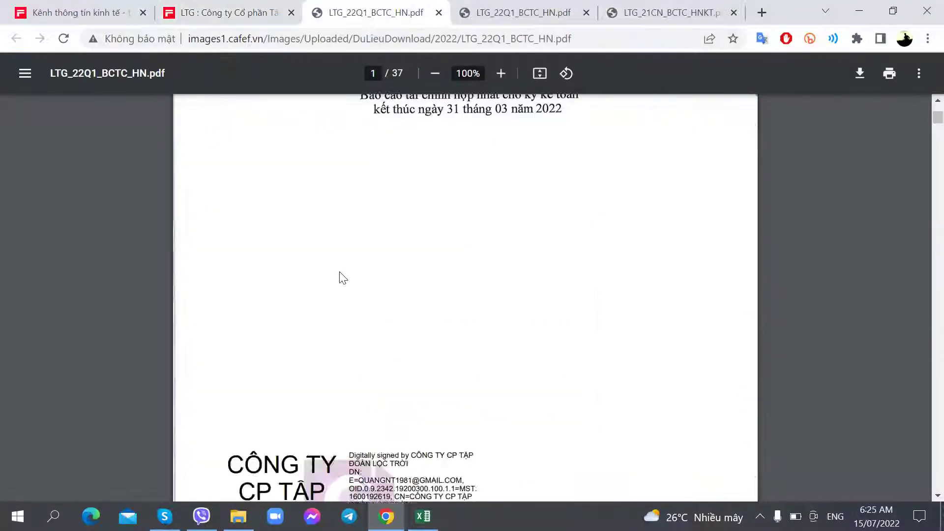
pyautogui.hotkey('alt', 'Tab')
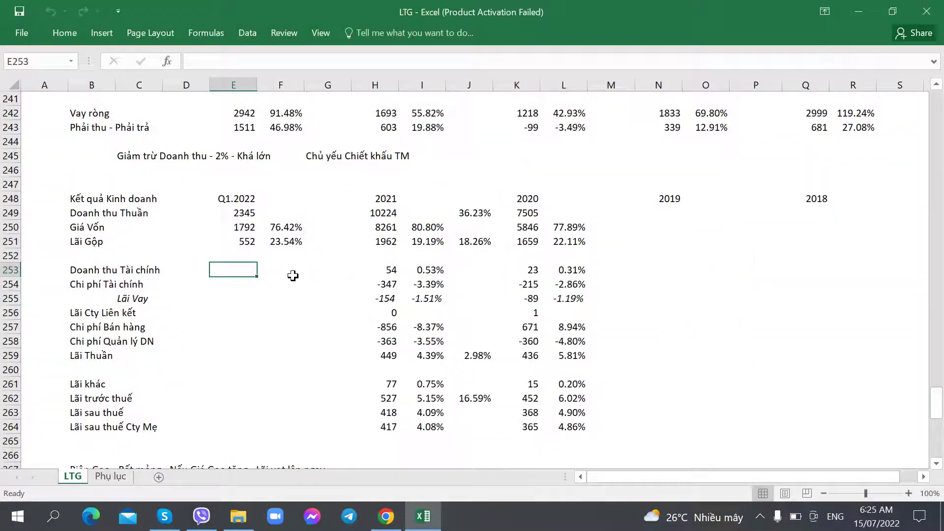
pyautogui.hotkey('alt', 'Tab')
pyautogui.scroll(-10, 250, 274)
pyautogui.scroll(-10, 250, 274)
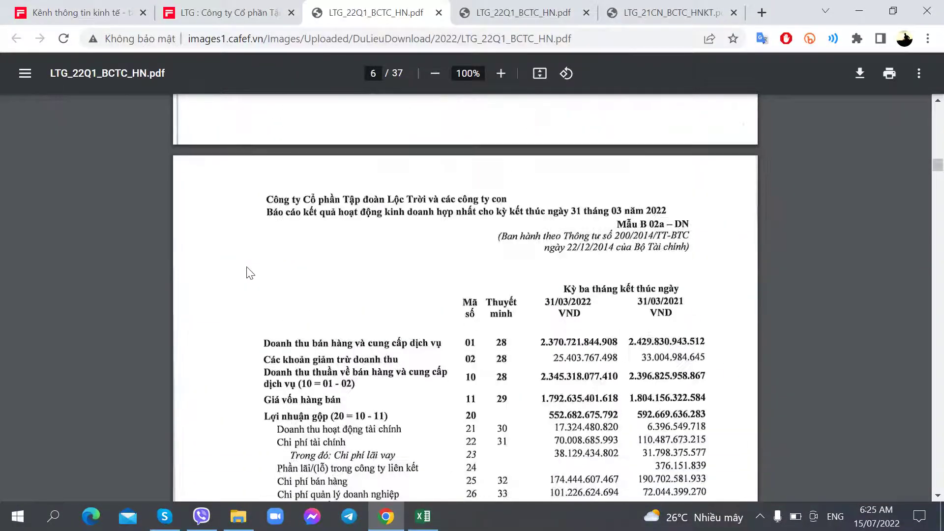
pyautogui.hotkey('alt', 'Tab')
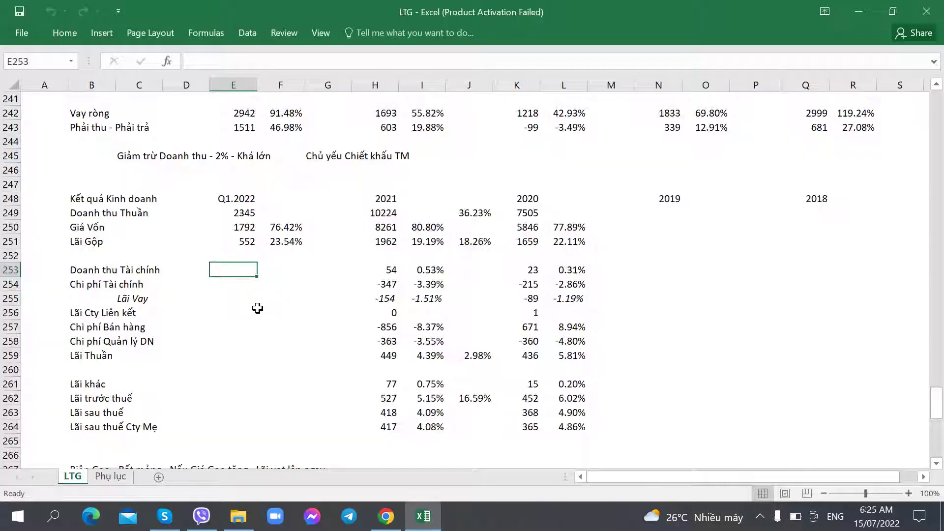
# Inspect the Q1.2022 revenue cells for DT LT - Gạo and DT Thuốc BVTV in the product-line breakdown.
pyautogui.scroll(-7, 257, 309)
pyautogui.scroll(-2, 258, 309)
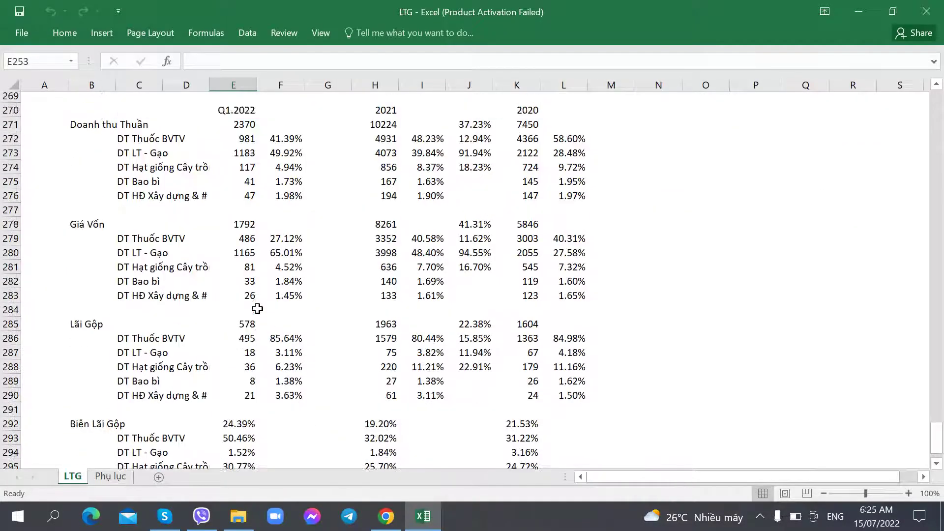
pyautogui.scroll(2, 248, 300)
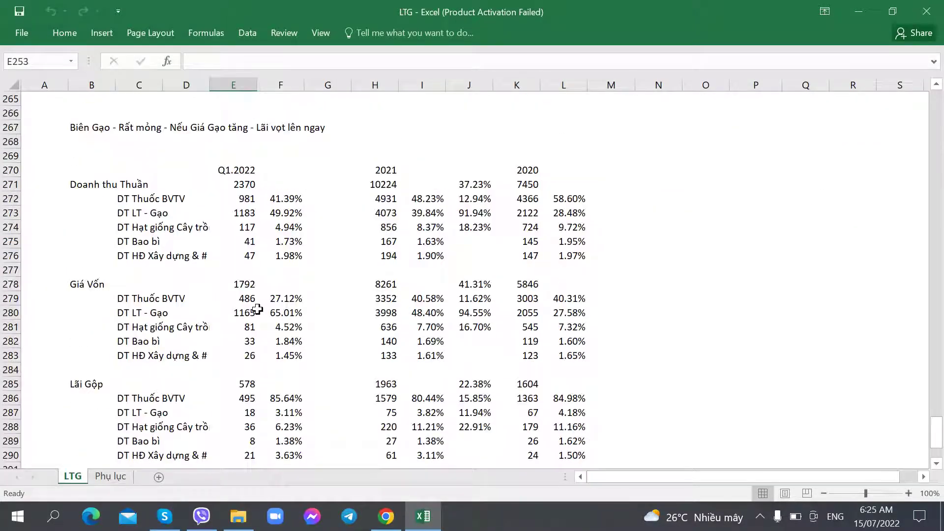
pyautogui.click(226, 214)
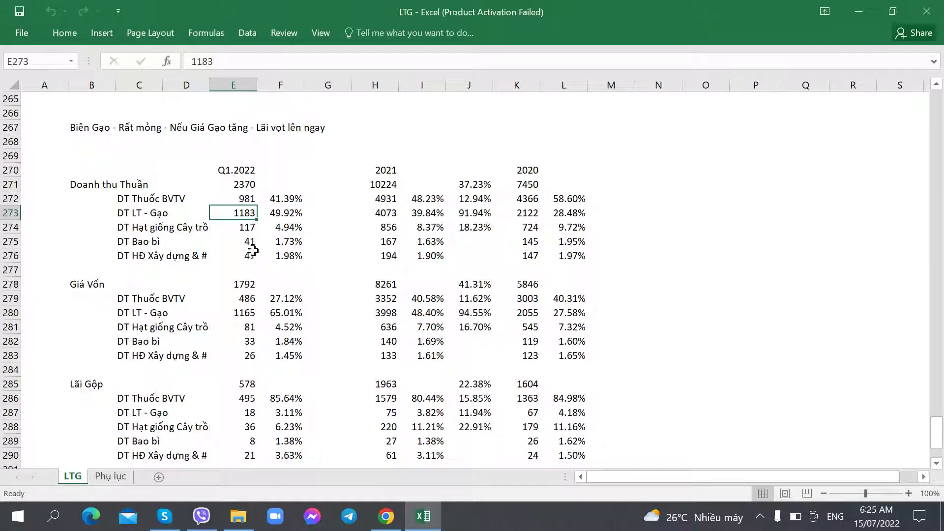
pyautogui.click(243, 201)
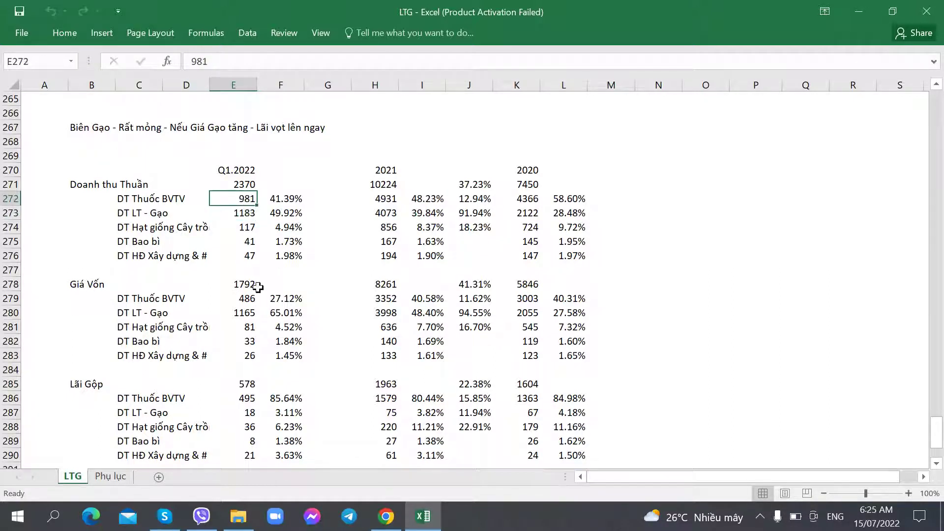
# Switch to Chrome and find the net revenue breakdown on page 34 of the second open LTG_22Q1_BCTC_HN.pdf.
pyautogui.hotkey('alt', 'Tab')
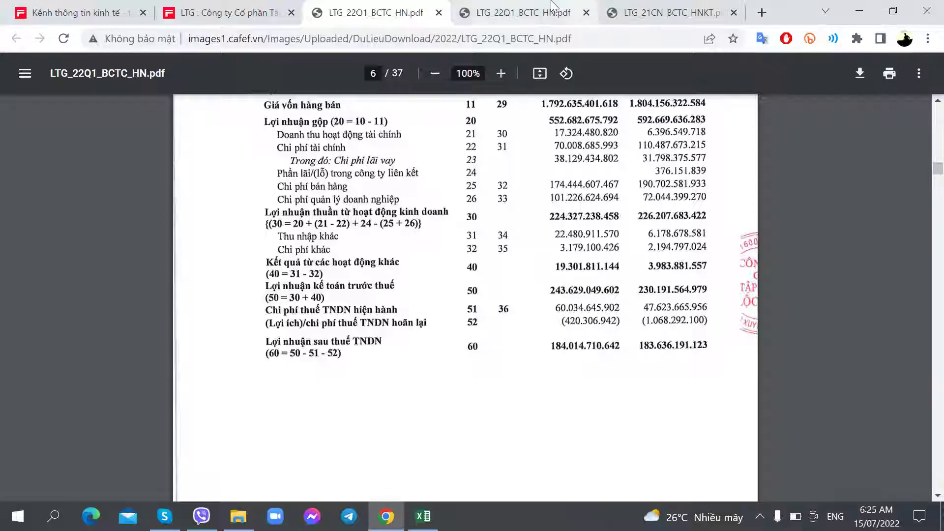
pyautogui.press('Home')
pyautogui.moveTo(937, 113); pyautogui.dragTo(807, 328)
pyautogui.scroll(-3, 807, 328)
pyautogui.scroll(-20, 807, 329)
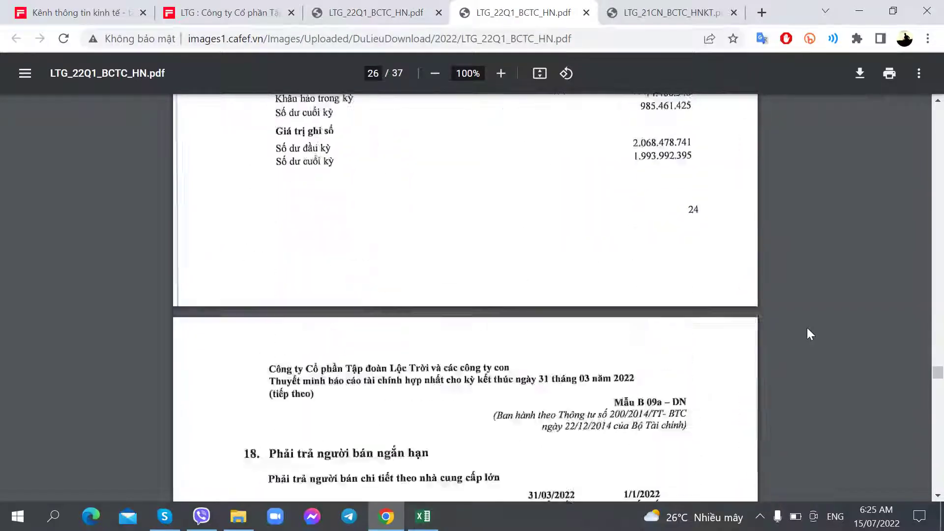
pyautogui.scroll(-20, 811, 334)
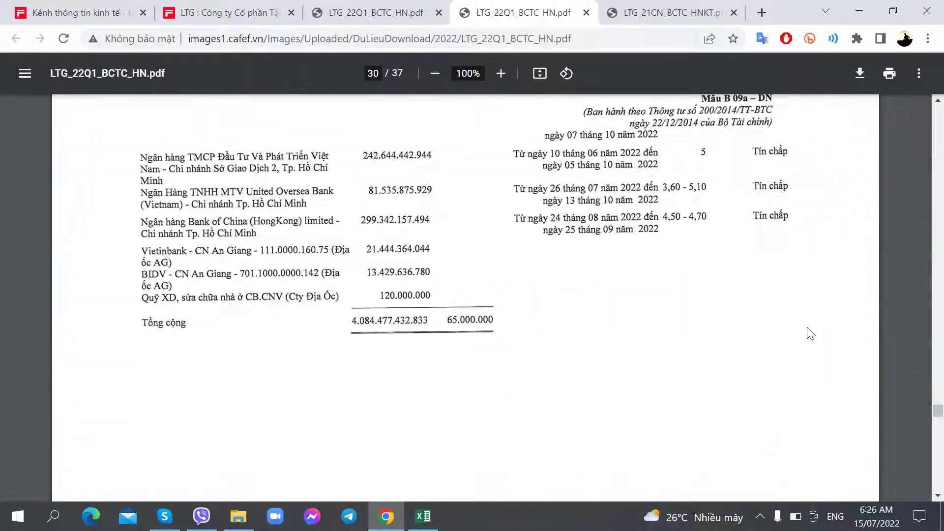
pyautogui.scroll(-20, 807, 334)
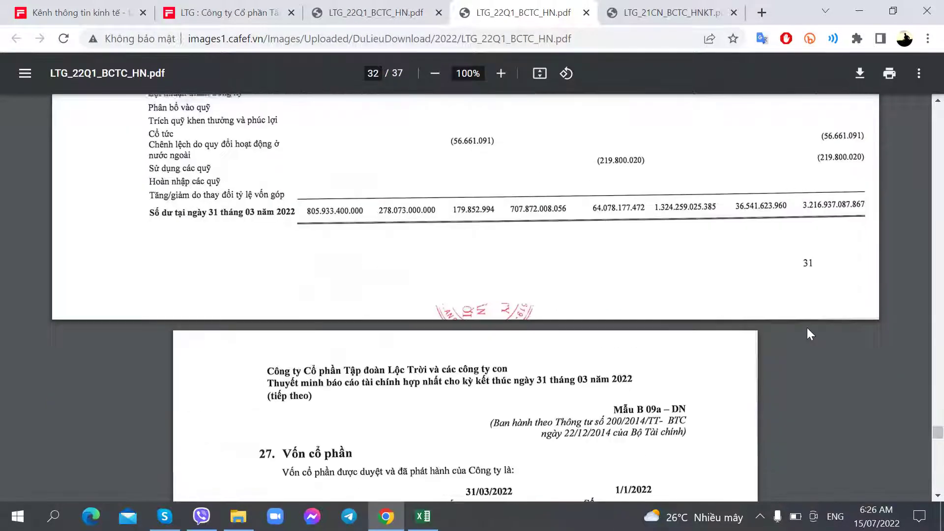
pyautogui.scroll(-18, 807, 328)
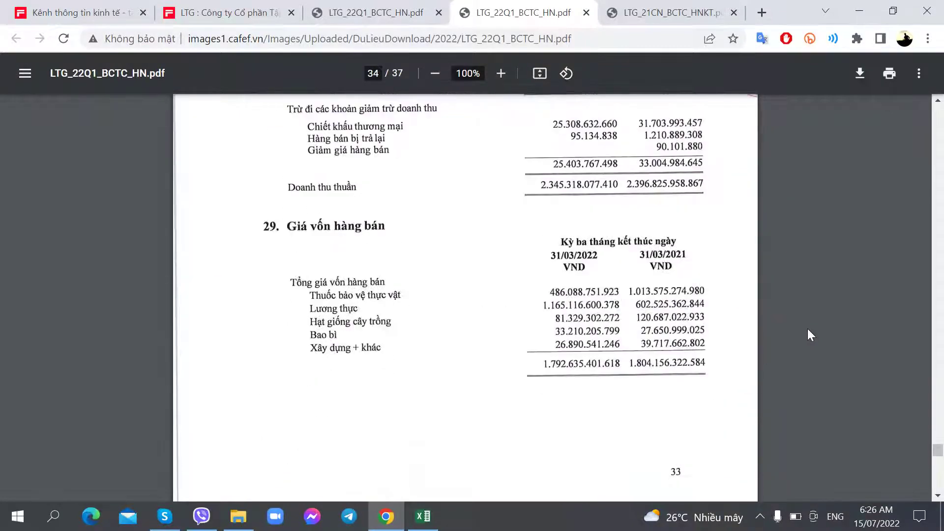
pyautogui.scroll(3, 807, 328)
pyautogui.scroll(-1, 785, 311)
pyautogui.scroll(2, 576, 303)
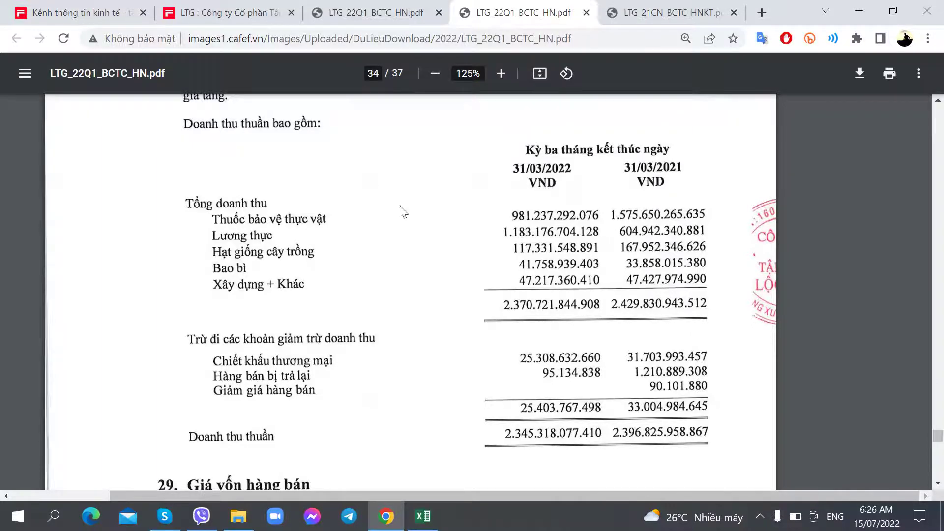
# Compare revenue and cost of goods sold by product line for the quarters ended 31/03/2022 and 31/03/2021 in the report notes.
pyautogui.scroll(-3, 476, 254)
pyautogui.scroll(-6, 475, 254)
pyautogui.scroll(3, 476, 254)
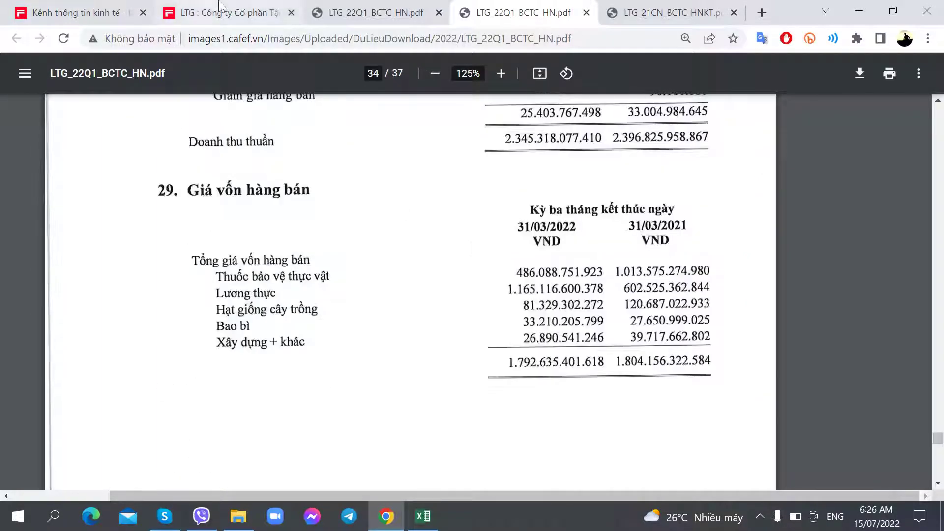
pyautogui.click(366, 7)
pyautogui.click(550, 9)
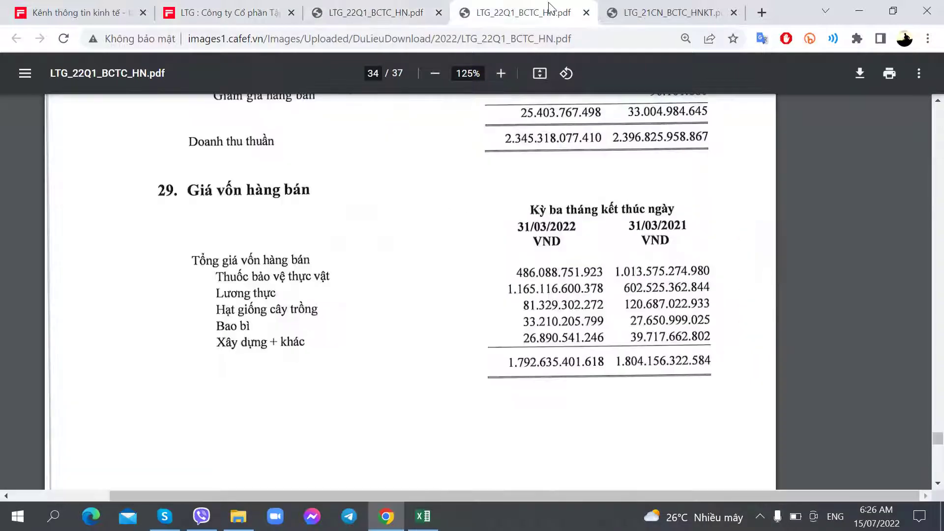
pyautogui.scroll(4, 599, 242)
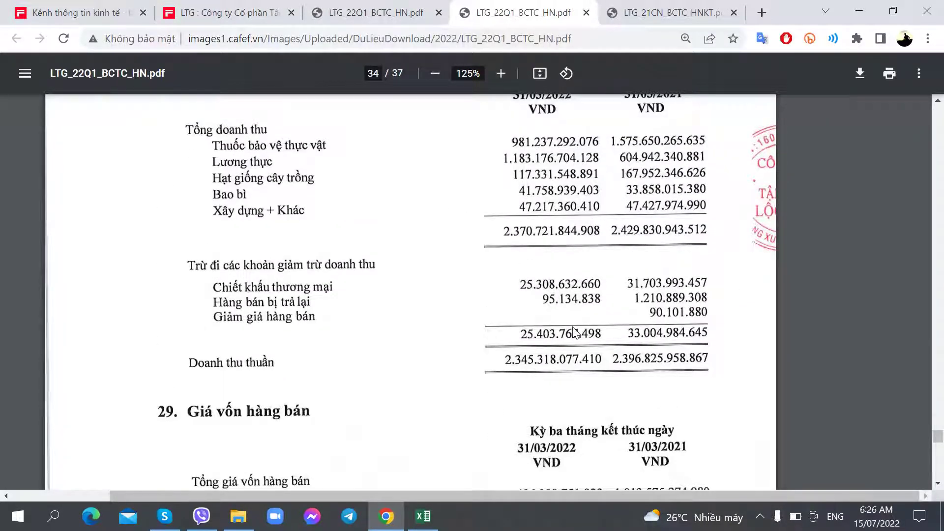
pyautogui.scroll(-4, 576, 329)
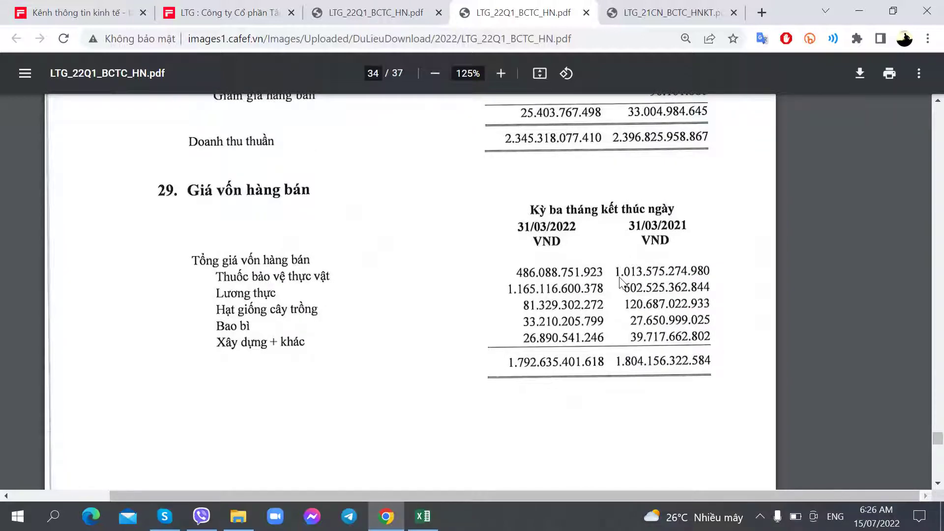
pyautogui.scroll(6, 576, 291)
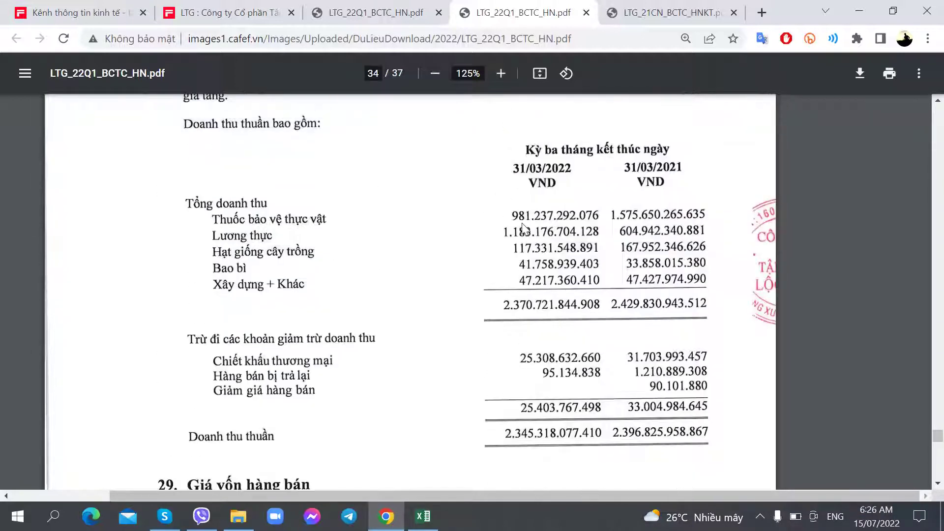
pyautogui.scroll(-4, 517, 344)
pyautogui.scroll(-2, 518, 344)
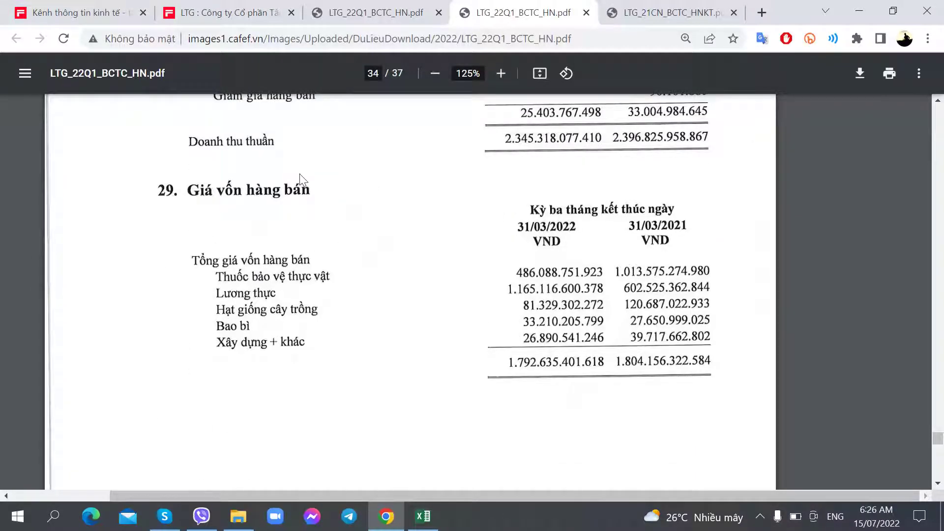
# Return to the Excel workbook and examine the product-line gross profit and Biên Lãi Gộp figures.
pyautogui.click(347, 12)
pyautogui.click(422, 515)
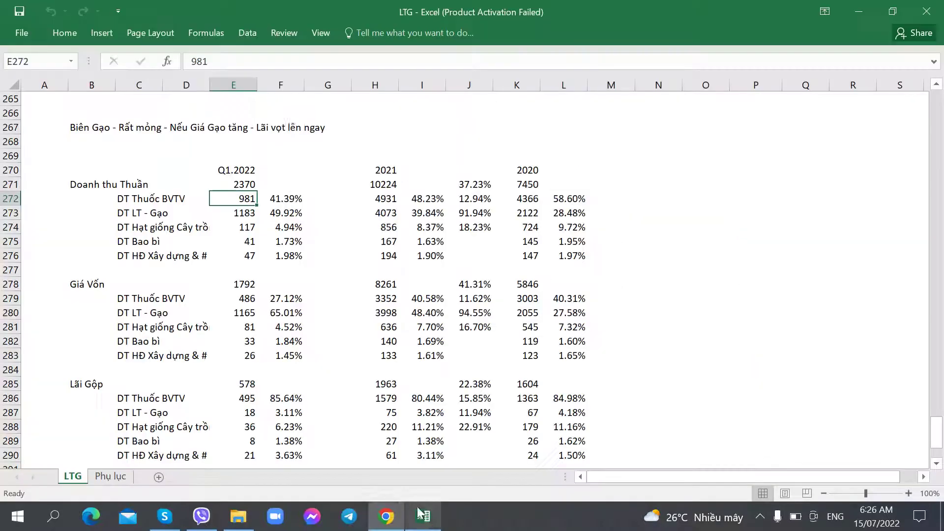
pyautogui.scroll(-4, 292, 448)
pyautogui.scroll(3, 292, 448)
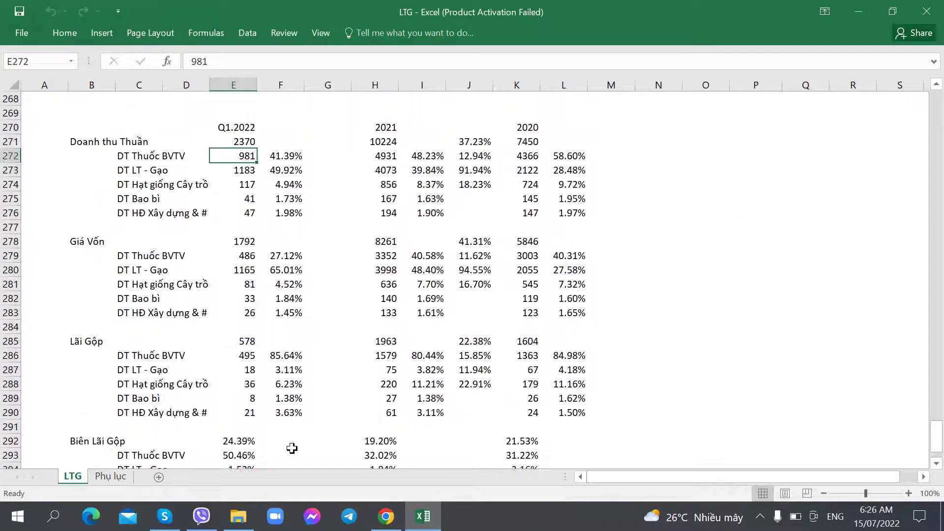
pyautogui.scroll(2, 292, 448)
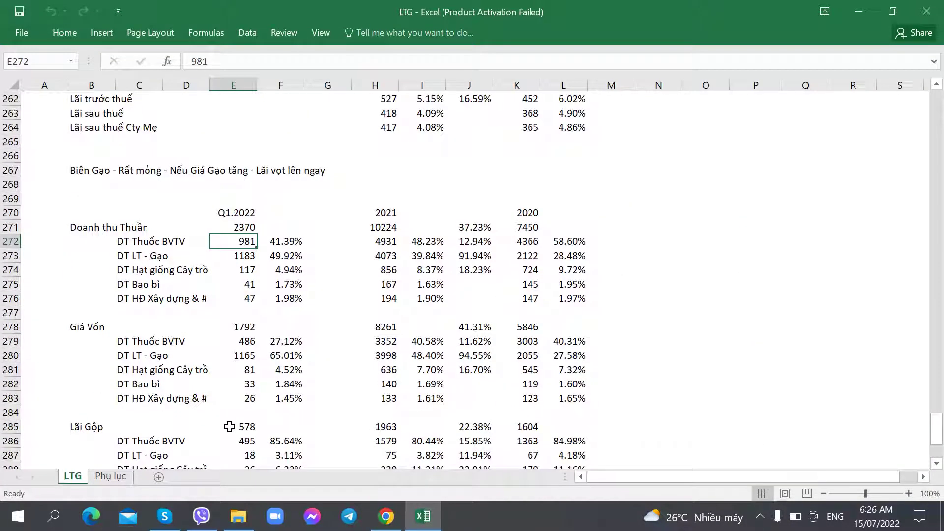
pyautogui.scroll(-2, 229, 426)
pyautogui.scroll(-2, 229, 418)
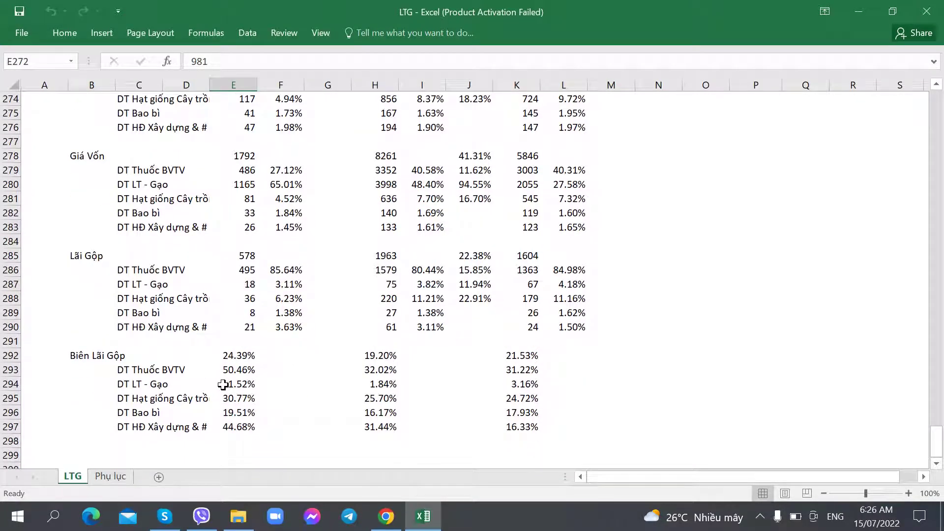
# Switch to Chrome to check the LTG_22Q1_BCTC_HN and LTG_21CN_BCTC_HNKT report PDFs and return to the product-line breakdown in Excel.
pyautogui.hotkey('alt', 'Tab')
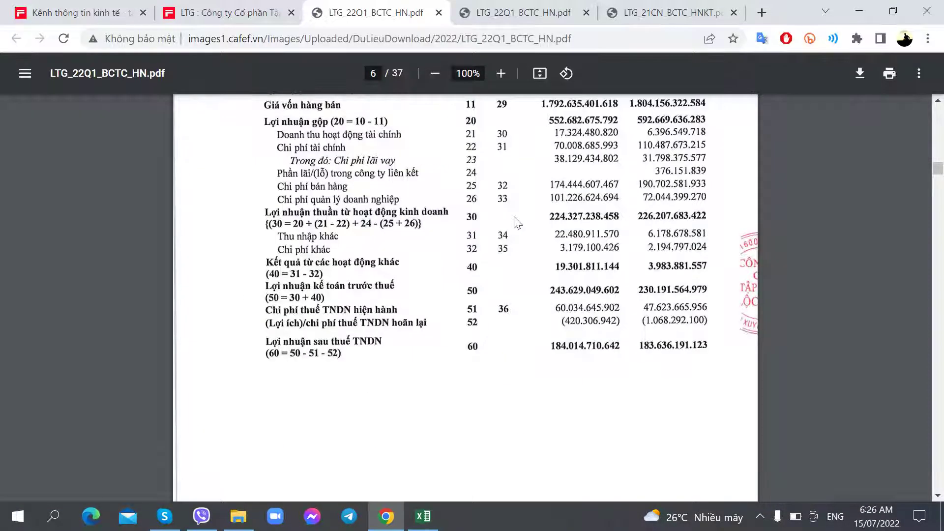
pyautogui.click(634, 13)
pyautogui.click(413, 6)
pyautogui.hotkey('alt', 'Tab')
pyautogui.scroll(1, 362, 333)
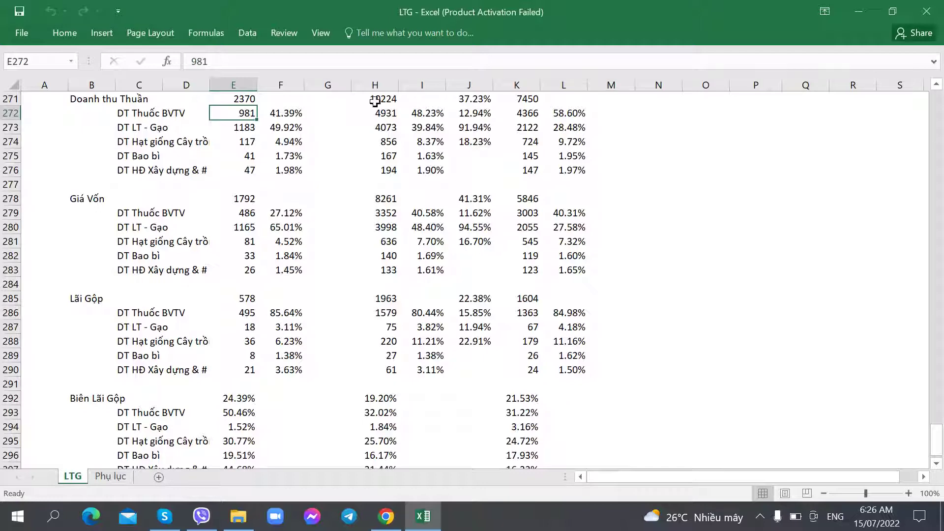
# Recheck the product-line revenue notes and the page 6 income statement in the Q1 2022 report PDFs in Chrome and return to Excel.
pyautogui.hotkey('alt', 'Tab')
pyautogui.click(560, 5)
pyautogui.scroll(6, 447, 322)
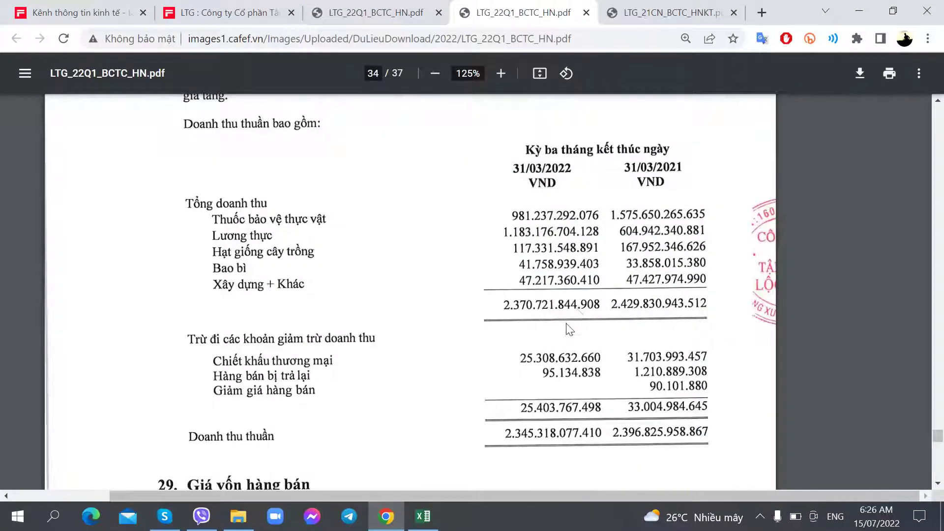
pyautogui.scroll(-7, 568, 327)
pyautogui.click(335, 10)
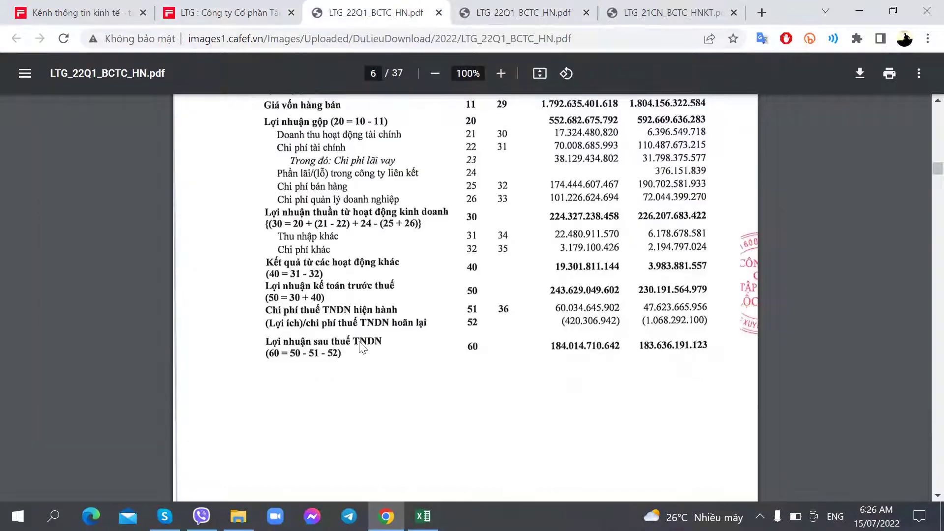
pyautogui.hotkey('alt', 'Tab')
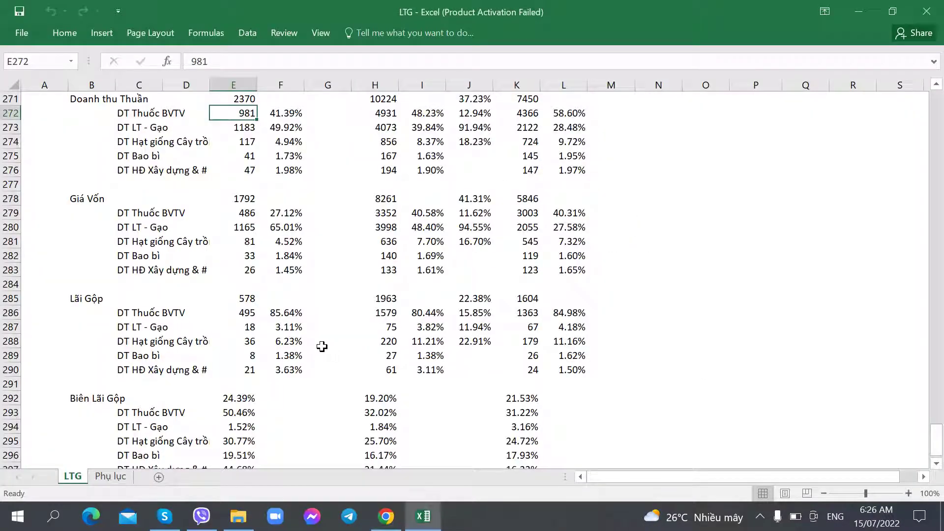
# Check financial income in the Q1 2022 report PDF in Chrome and enter 17 as the Q1.2022 Doanh thu Tài chính in the Excel sheet.
pyautogui.hotkey('alt', 'Tab')
pyautogui.hotkey('alt', 'Tab')
pyautogui.scroll(9, 301, 265)
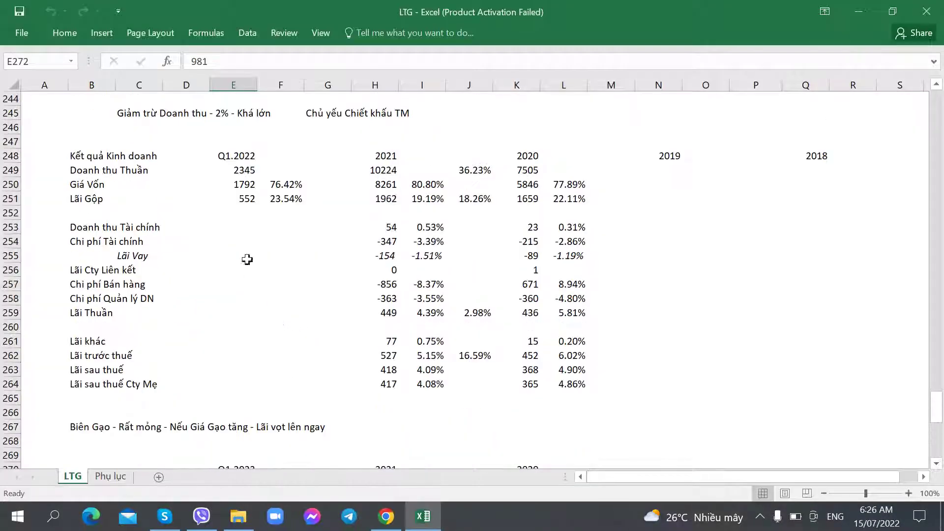
pyautogui.hotkey('alt', 'Tab')
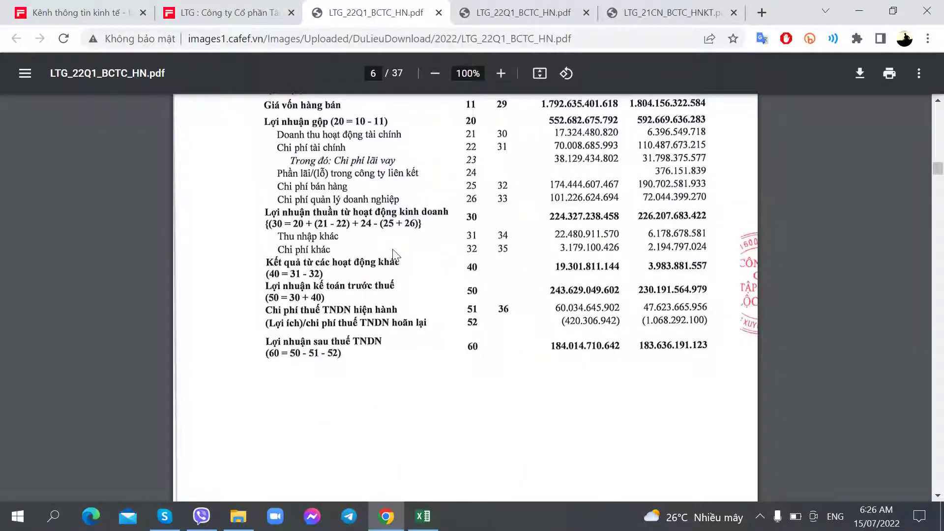
pyautogui.scroll(2, 393, 253)
pyautogui.hotkey('alt', 'Tab')
pyautogui.write('17')
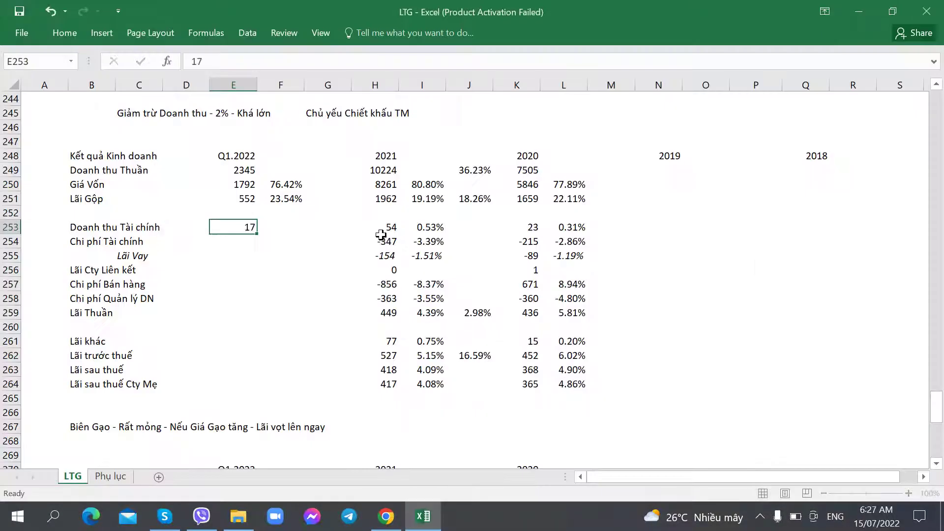
# Switch to Chrome and read notes 30 and 31 on financial income and financial expenses, returning to the page 6 income statement.
pyautogui.hotkey('alt', 'Tab')
pyautogui.click(500, 10)
pyautogui.scroll(-12, 391, 334)
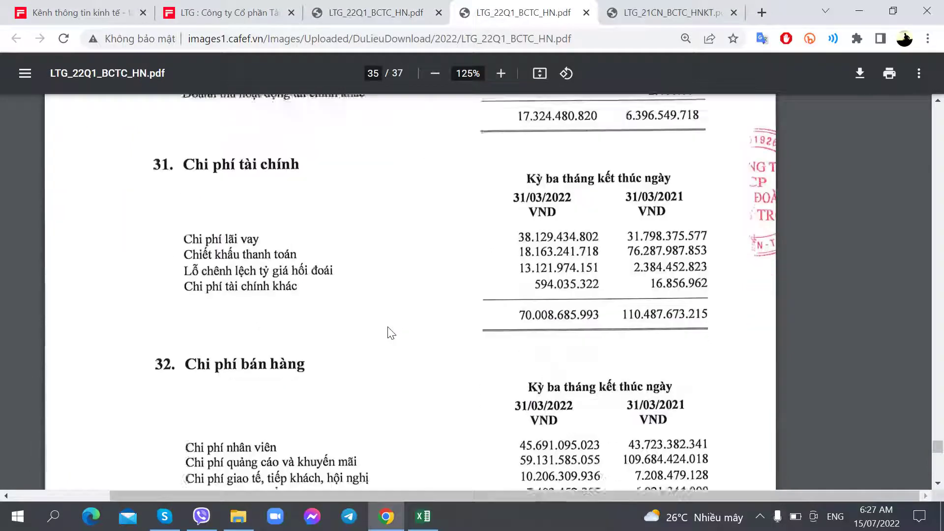
pyautogui.scroll(3, 391, 333)
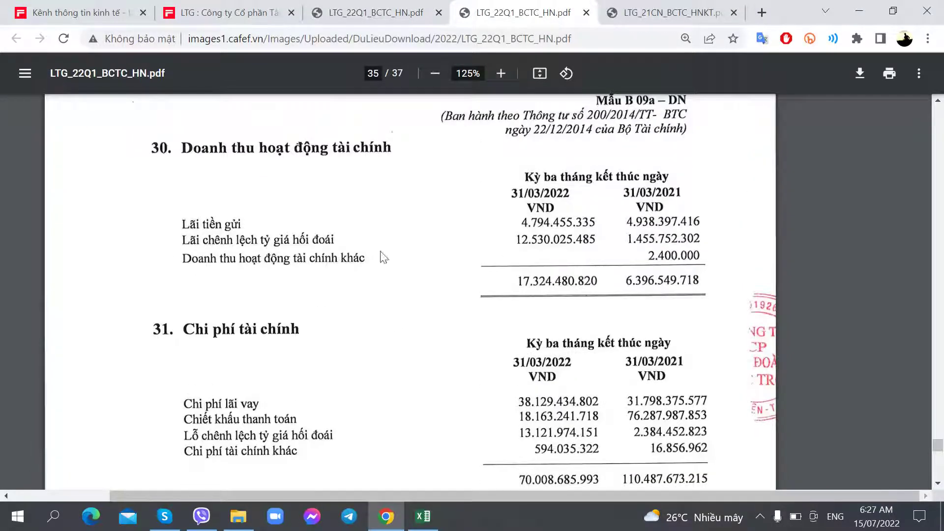
pyautogui.click(396, 7)
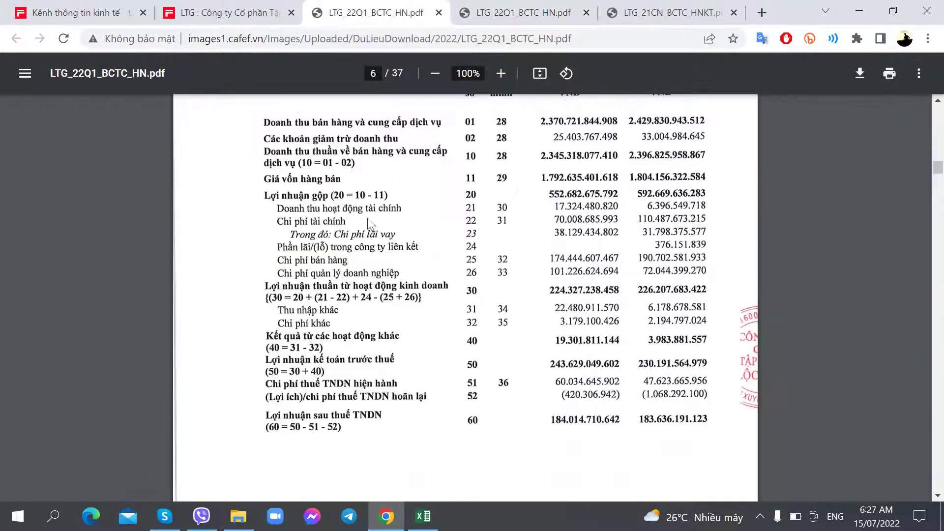
# Return to Excel and enter 70 as the Q1.2022 Chi phí Tài chính.
pyautogui.hotkey('alt', 'Tab')
pyautogui.hotkey('alt', 'Tab')
pyautogui.hotkey('alt', 'Tab')
pyautogui.write('70')
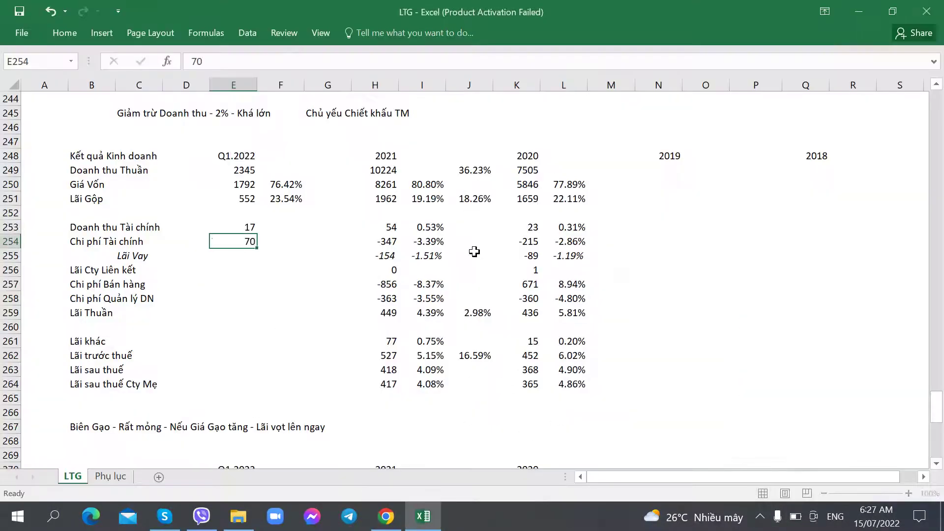
# Review the note 31 financial expense details in Chrome, and set the Q1.2022 Chi phí Tài chính to -70 in Excel.
pyautogui.hotkey('alt', 'Tab')
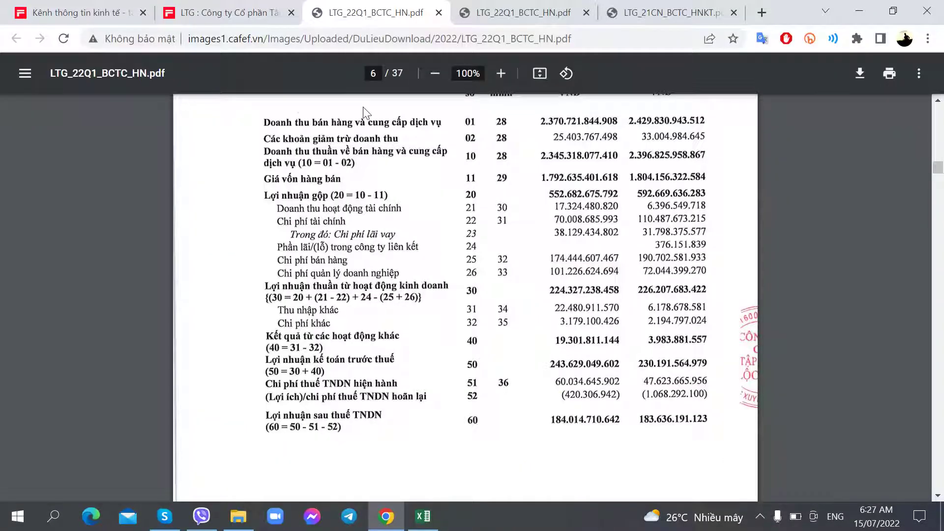
pyautogui.click(488, 17)
pyautogui.scroll(-3, 392, 342)
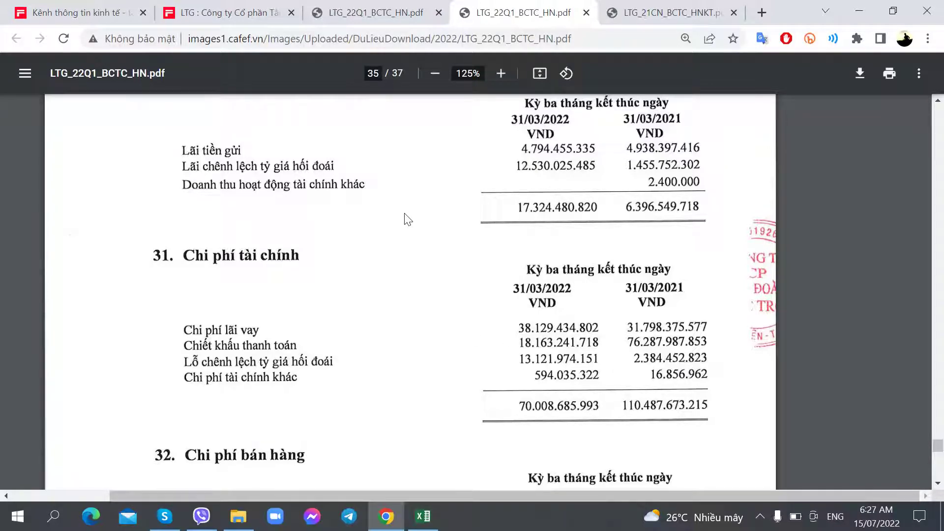
pyautogui.hotkey('alt', 'Tab')
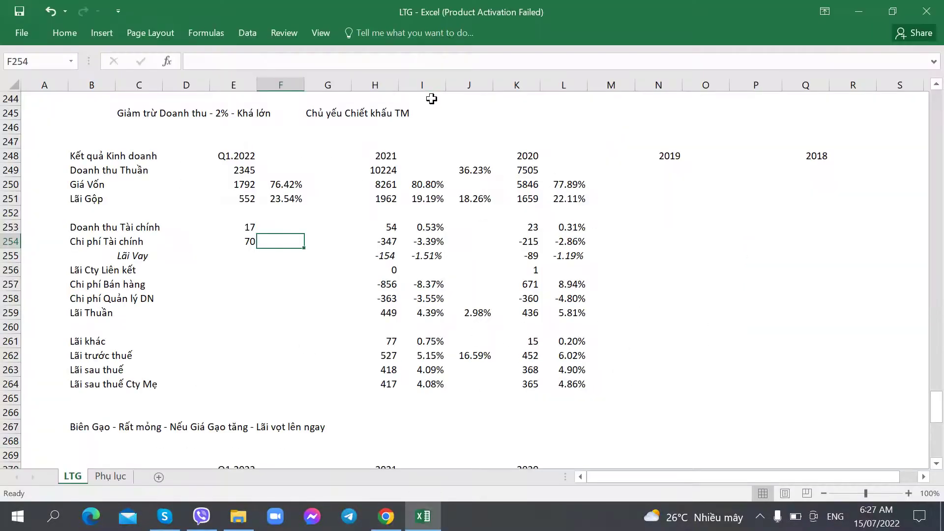
pyautogui.press('Left')
pyautogui.write('-70')
pyautogui.press('Return')
# Look up the interest expense in the income statement in Chrome and enter -38 as the Q1.2022 Lãi Vay in Excel.
pyautogui.hotkey('alt', 'Tab')
pyautogui.click(394, 12)
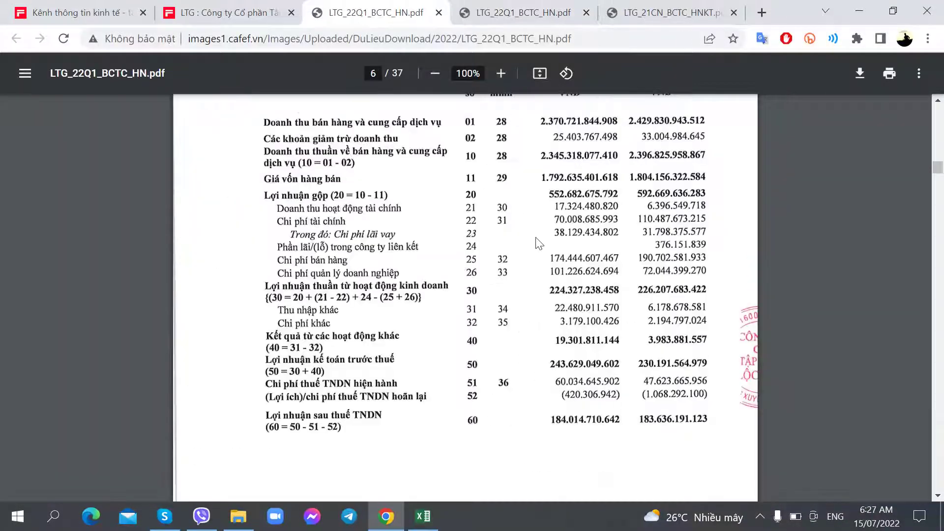
pyautogui.hotkey('alt', 'Tab')
pyautogui.write('-38')
pyautogui.press('Right')
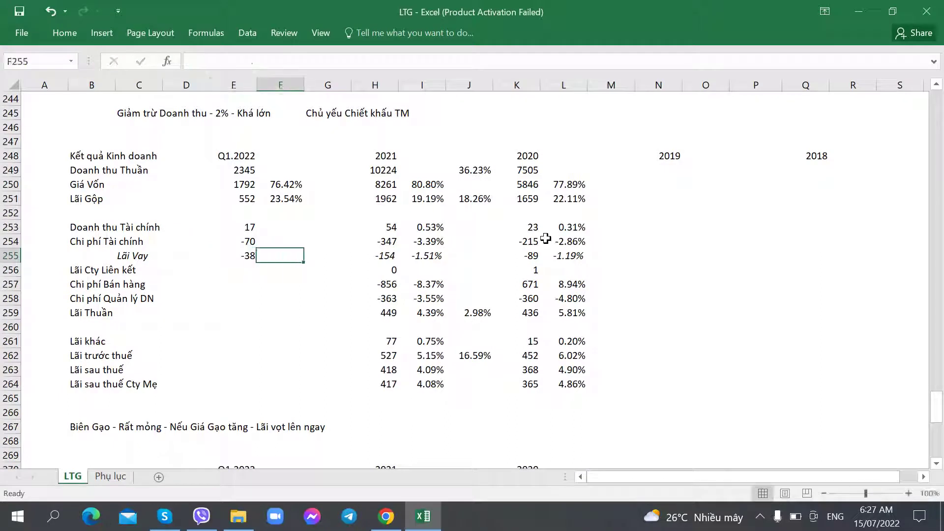
pyautogui.press('Left')
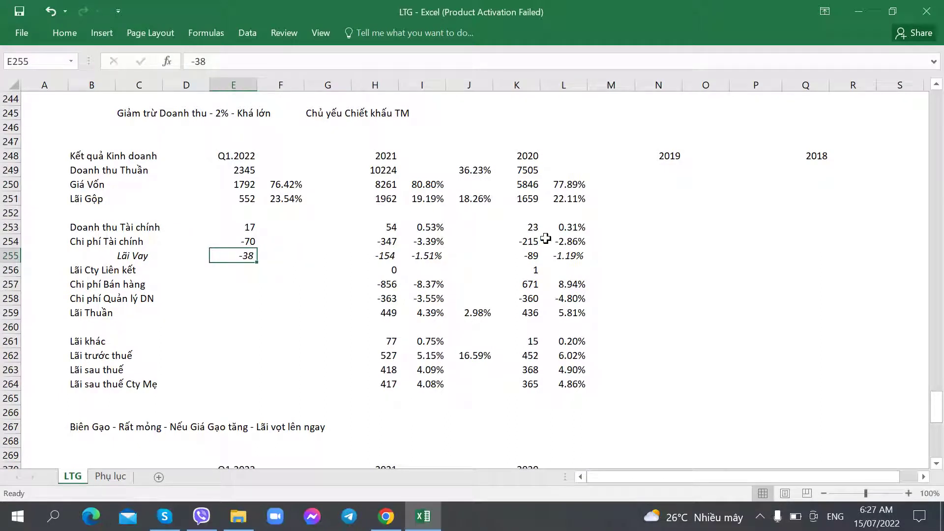
# Copy the Q1.2022 Lãi Gộp percentage-of-revenue formula to the Doanh thu Tài chính and Chi phí Tài chính rows.
pyautogui.press('Right')
pyautogui.press('Up')
pyautogui.press('Up')
pyautogui.press('Up')
pyautogui.press('Up')
pyautogui.hotkey('ctrl', 'c')
pyautogui.press('Down')
pyautogui.press('Down')
pyautogui.hotkey('ctrl', 'v')
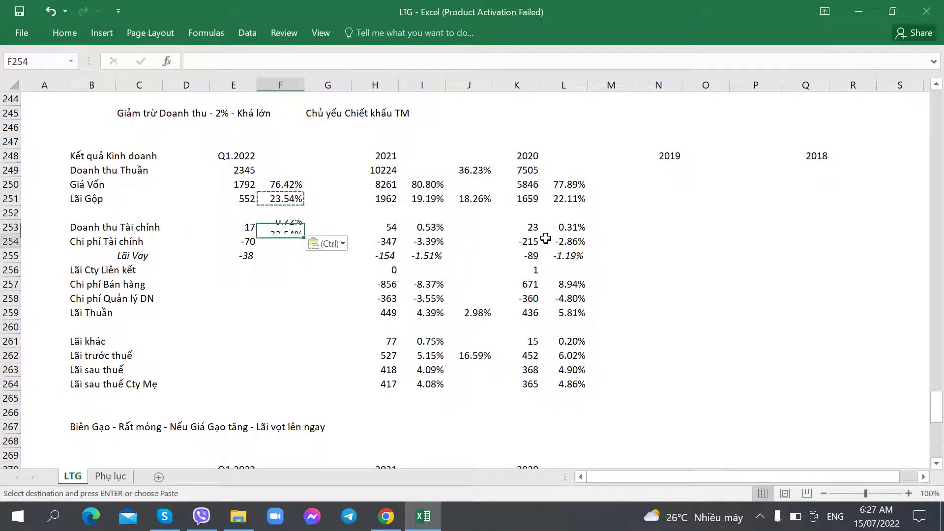
pyautogui.press('Down')
pyautogui.hotkey('ctrl', 'v')
# Check the associate company line in the Chrome report and enter 0 as the Q1.2022 Lãi Cty Liên kết in Excel.
pyautogui.press('Down')
pyautogui.press('Down')
pyautogui.press('Down')
pyautogui.press('Left')
pyautogui.press('Up')
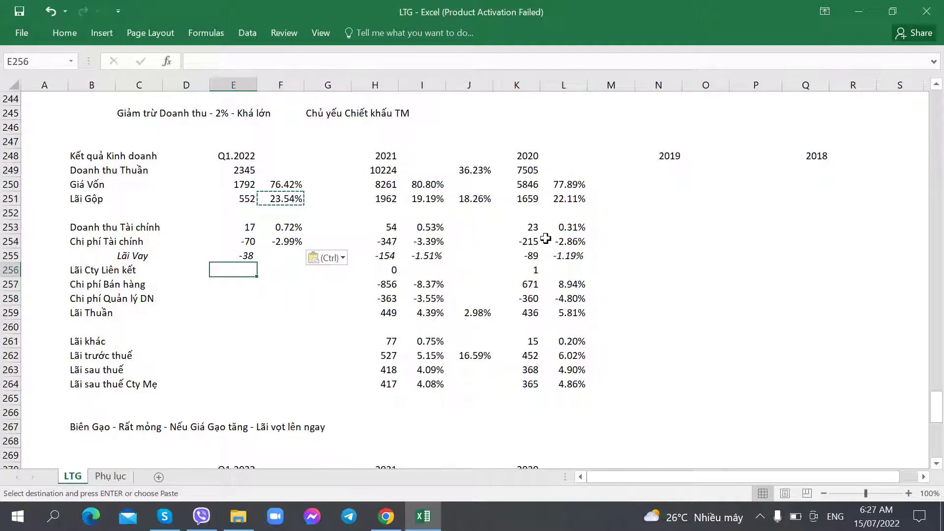
pyautogui.click(560, 241)
pyautogui.click(423, 240)
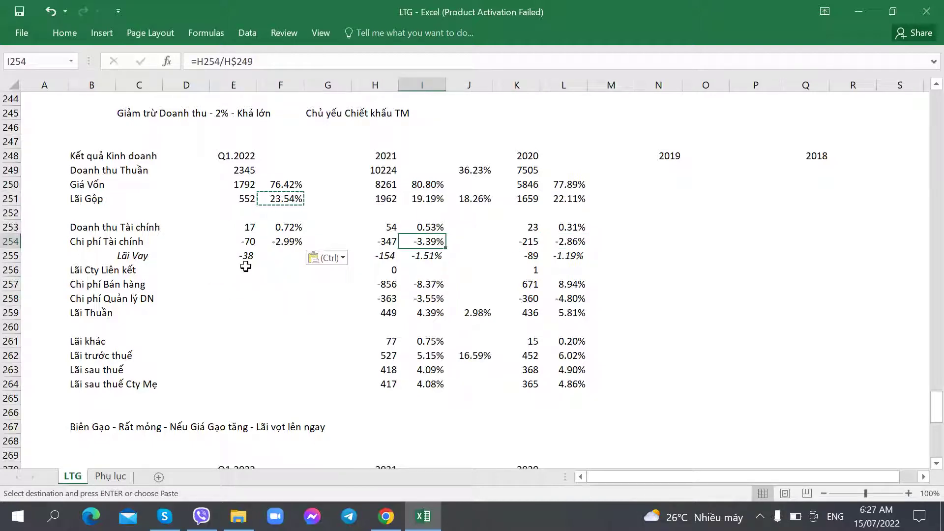
pyautogui.click(246, 270)
pyautogui.hotkey('alt', 'Tab')
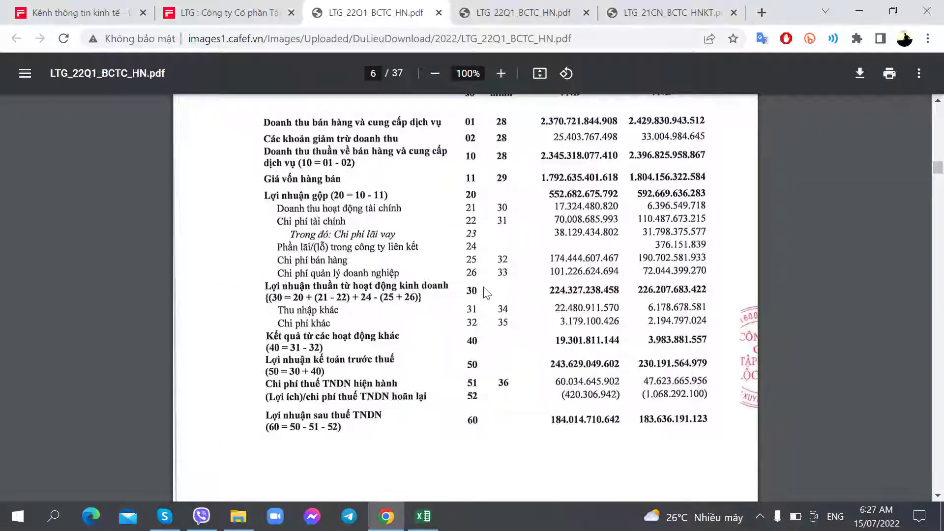
pyautogui.hotkey('alt', 'Tab')
pyautogui.write('0')
pyautogui.press('Right')
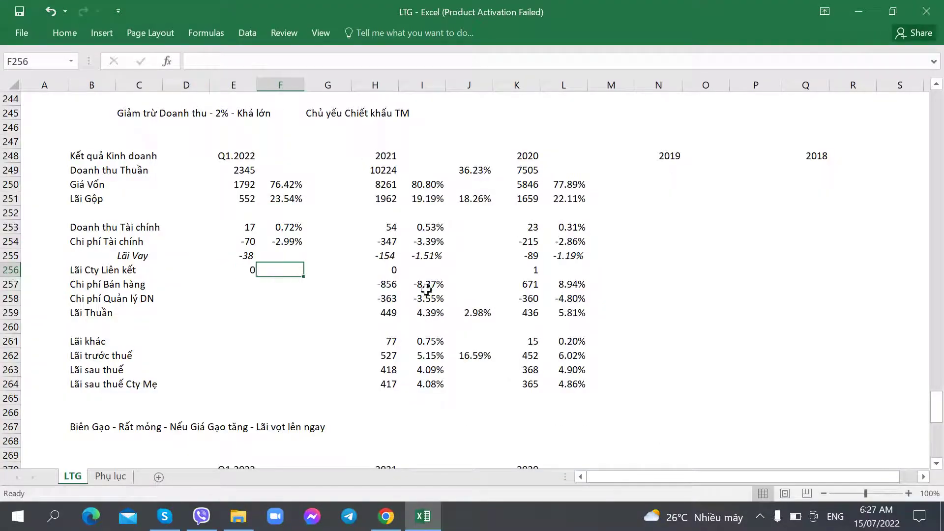
# Enter -174 from the Chrome report as the Q1.2022 Chi phí Bán hàng in Excel and copy the percentage-of-revenue formula beside it.
pyautogui.click(248, 295)
pyautogui.click(246, 283)
pyautogui.hotkey('alt', 'Tab')
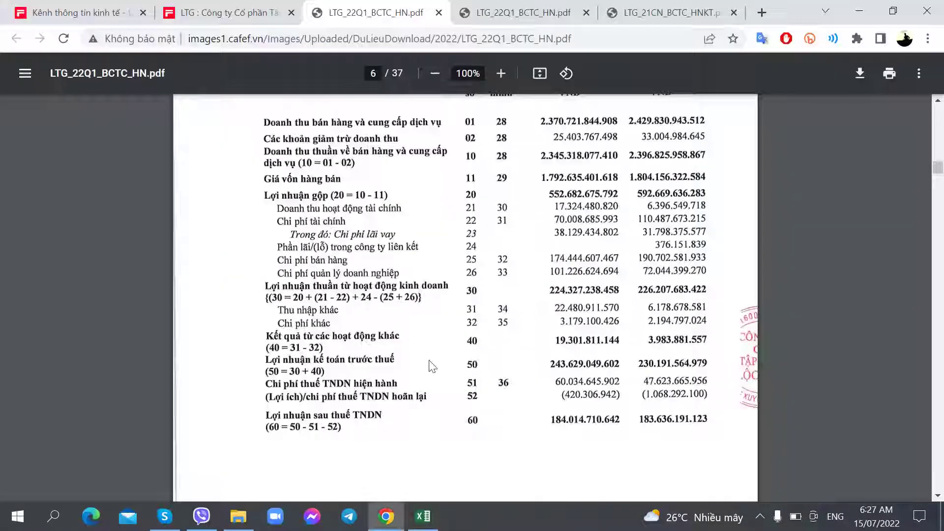
pyautogui.hotkey('alt', 'Tab')
pyautogui.write('-1')
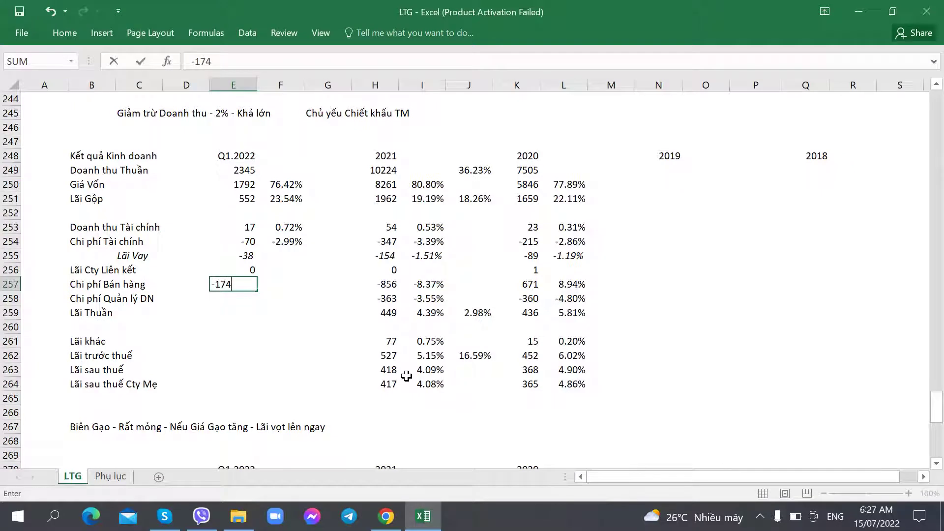
pyautogui.write('74')
pyautogui.press('Right')
pyautogui.click(280, 228)
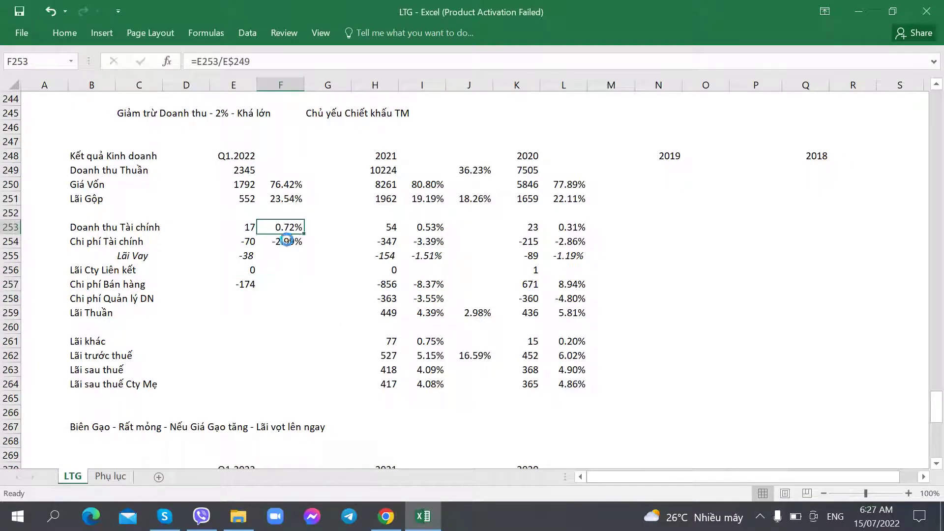
pyautogui.hotkey('ctrl', 'c')
pyautogui.click(274, 286)
pyautogui.hotkey('ctrl', 'v')
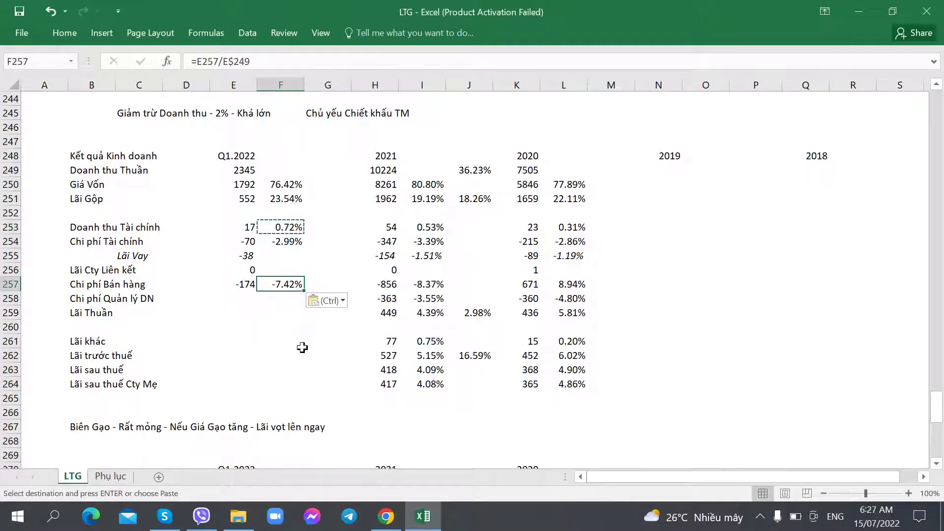
# Correct the sign of the 2020 Chi phí Bán hàng, making it -671.
pyautogui.click(554, 290)
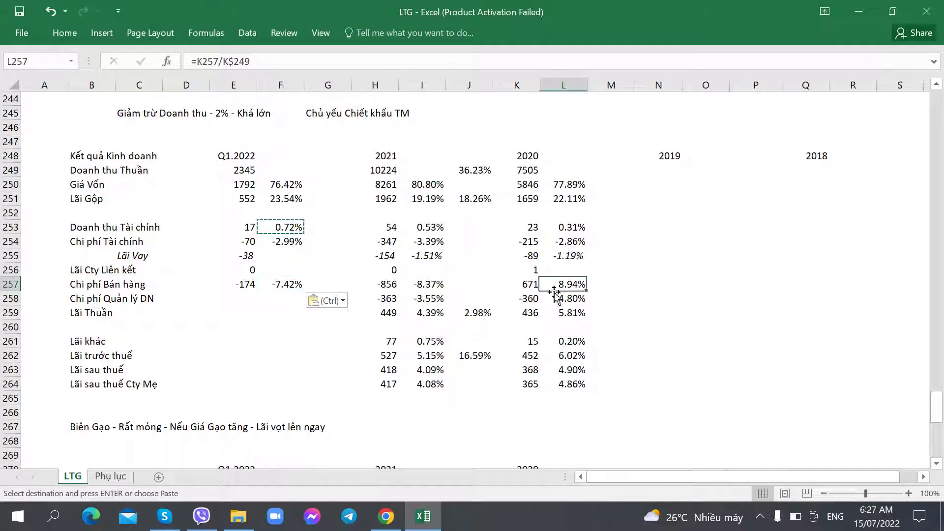
pyautogui.doubleClick(526, 285)
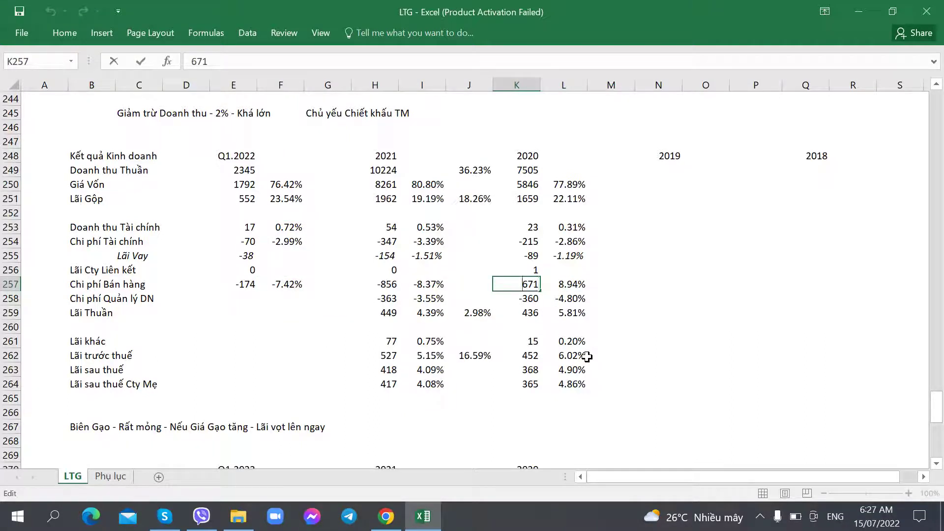
pyautogui.write('-')
pyautogui.press('Tab')
# Compare the Q1.2022 Chi phí Bán hàng and its revenue percentage with the 2021 figure.
pyautogui.press('Left')
pyautogui.press('Left')
pyautogui.press('Left')
pyautogui.press('Left')
pyautogui.press('Left')
pyautogui.press('Down')
pyautogui.press('Left')
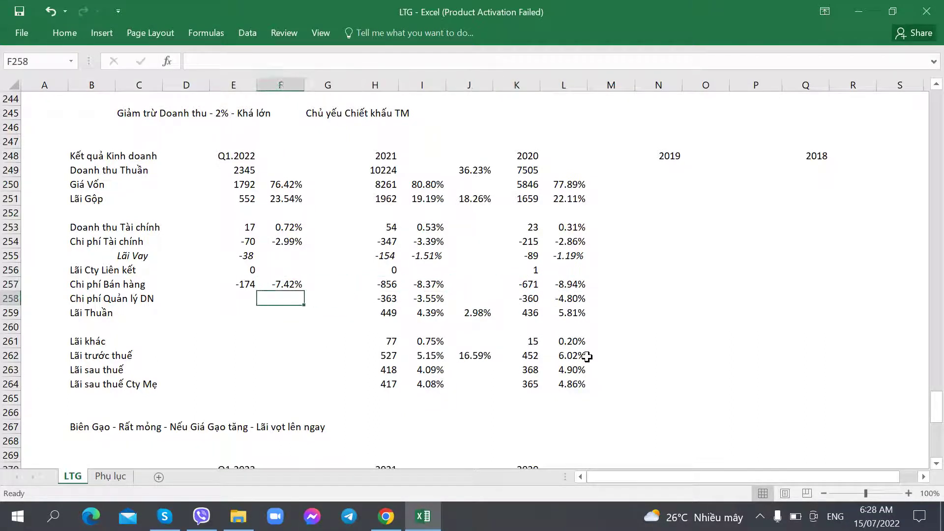
pyautogui.press('Left')
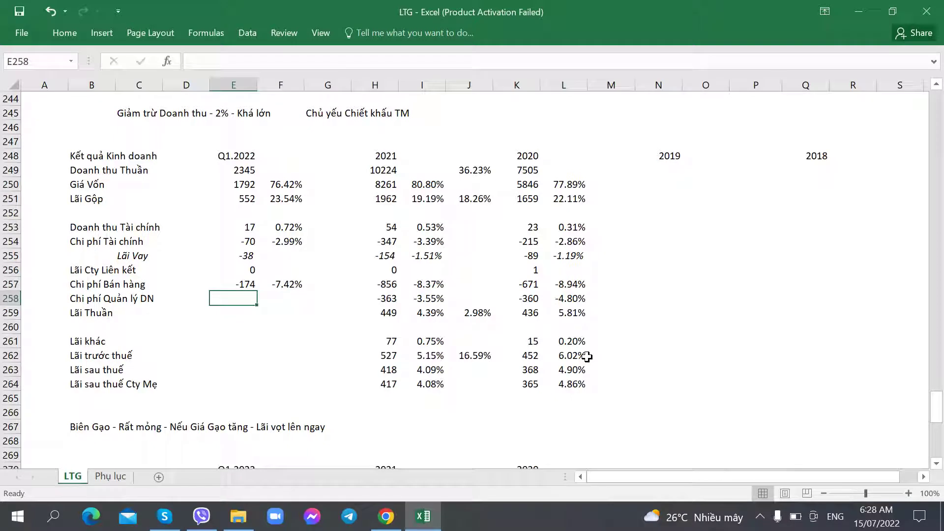
pyautogui.click(393, 285)
pyautogui.click(246, 284)
pyautogui.press('Right')
pyautogui.press('Right')
pyautogui.press('Right')
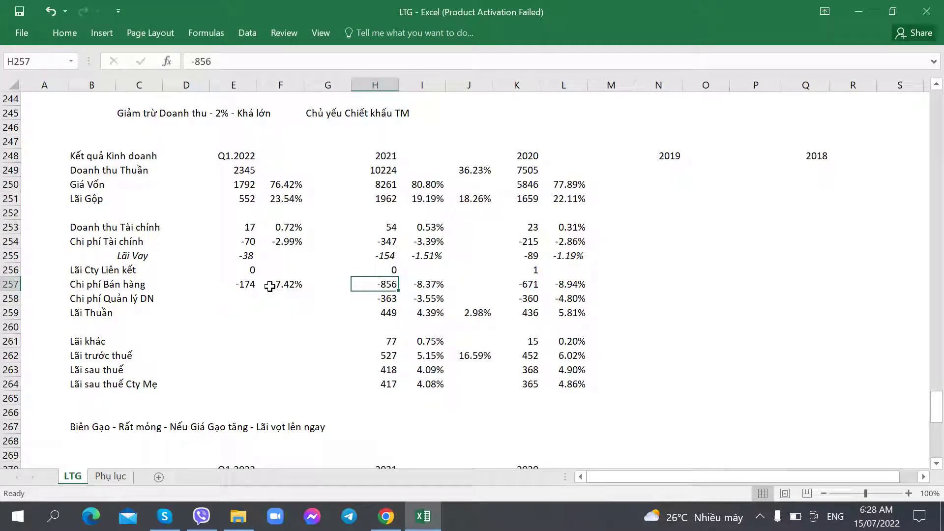
pyautogui.click(248, 285)
# Enter -101 from the Chrome report as the Q1.2022 Chi phí Quản lý DN in Excel and copy the percentage formula beside it.
pyautogui.click(249, 298)
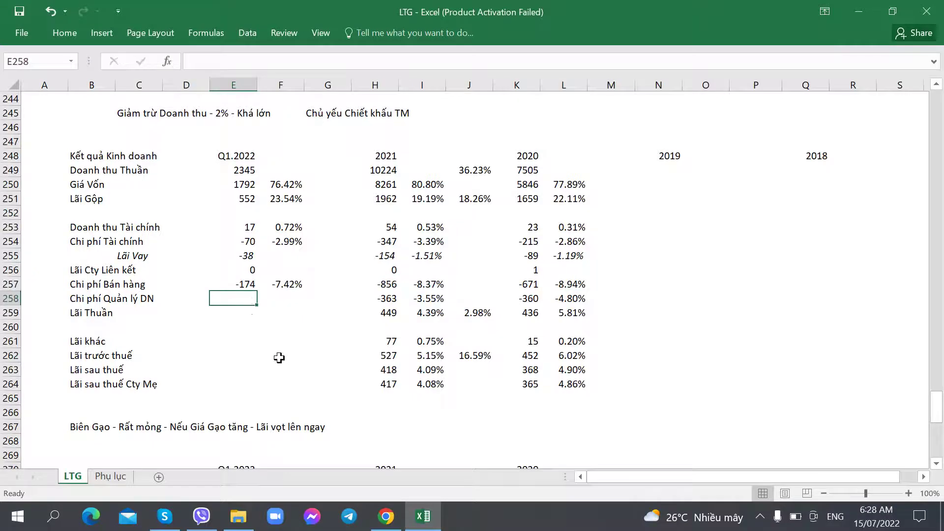
pyautogui.hotkey('alt', 'Tab')
pyautogui.hotkey('alt', 'Tab')
pyautogui.write('-101')
pyautogui.press('Tab')
pyautogui.click(284, 284)
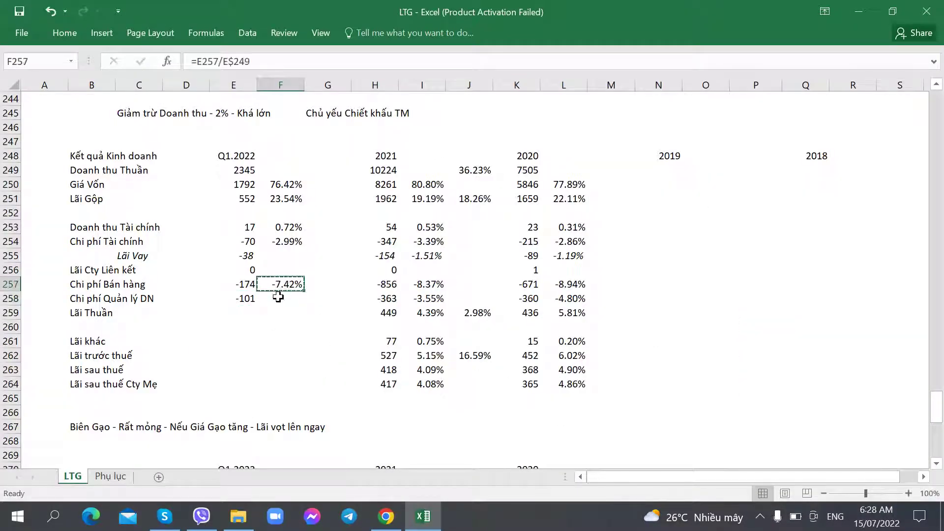
pyautogui.hotkey('ctrl', 'c')
pyautogui.click(275, 297)
pyautogui.hotkey('ctrl', 'v')
# Enter 224 from the Chrome report as the Q1.2022 Lãi Thuần in Excel and copy the percentage formula beside it.
pyautogui.click(253, 323)
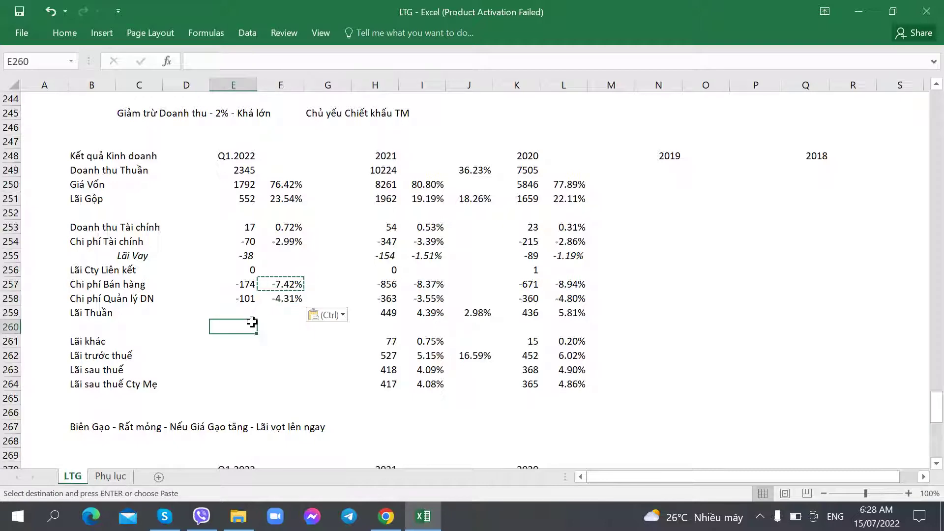
pyautogui.hotkey('alt', 'Tab')
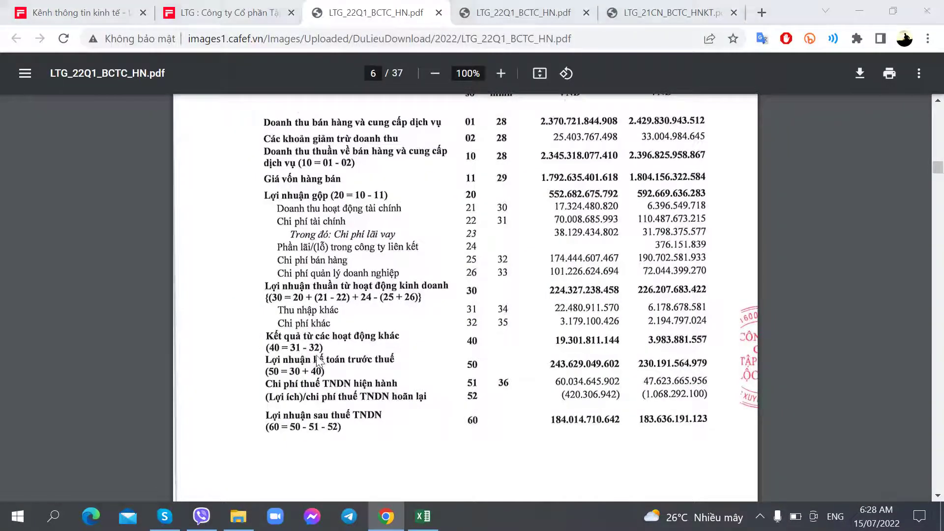
pyautogui.hotkey('alt', 'Tab')
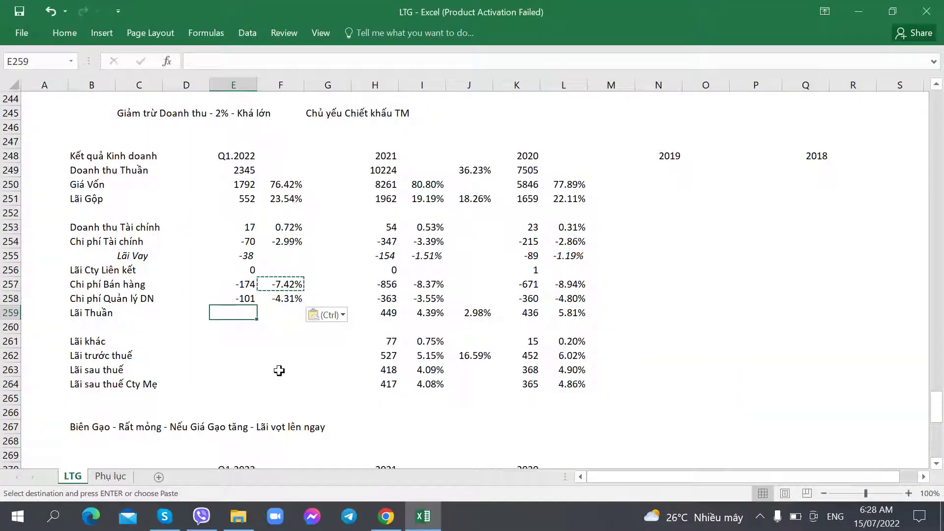
pyautogui.click(386, 516)
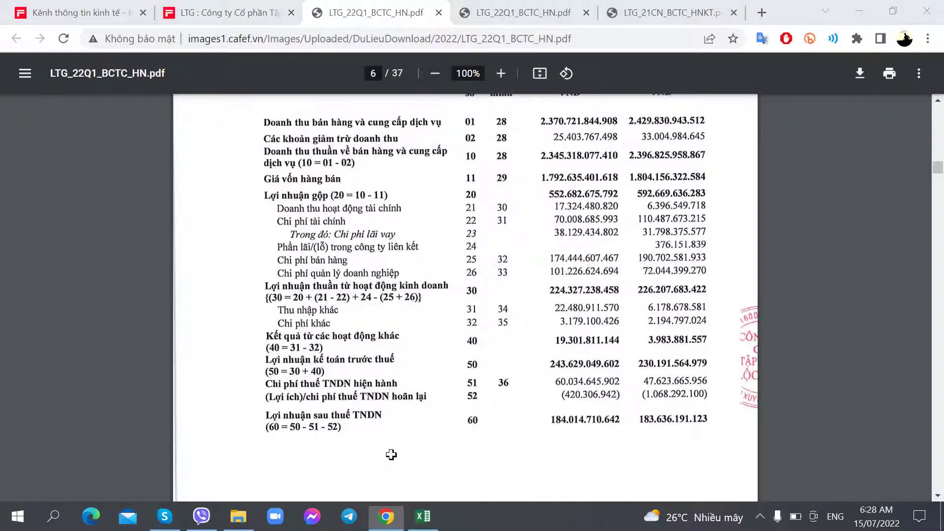
pyautogui.hotkey('alt', 'Tab')
pyautogui.write('224')
pyautogui.click(290, 313)
pyautogui.press('Up')
pyautogui.hotkey('ctrl', 'c')
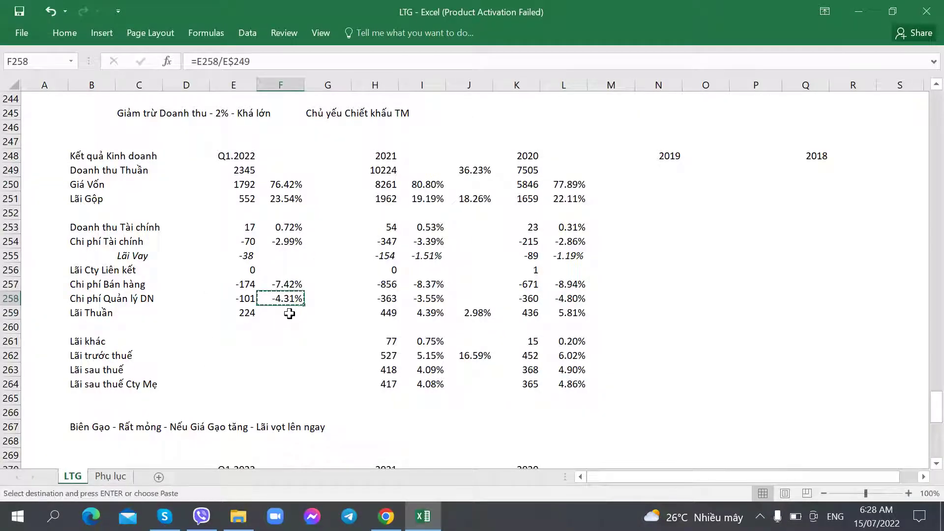
pyautogui.click(289, 313)
pyautogui.hotkey('ctrl', 'v')
pyautogui.click(275, 370)
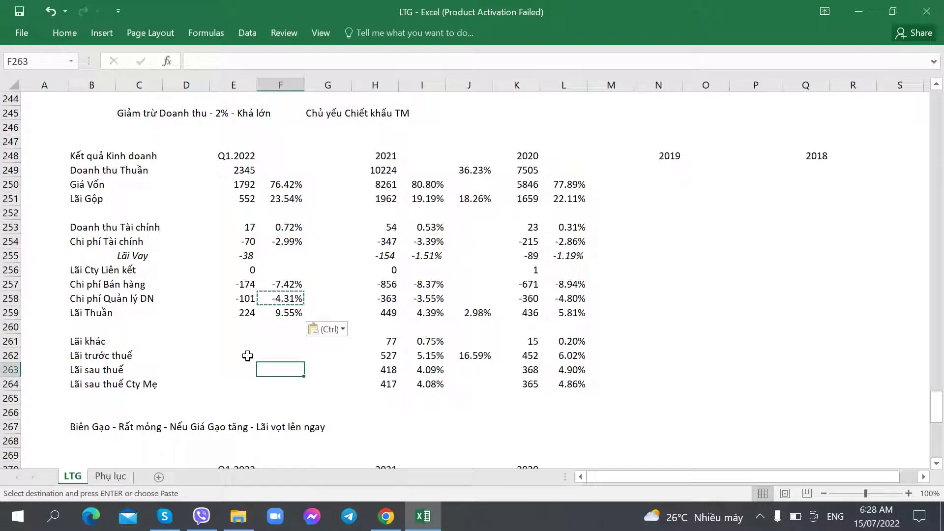
# Compare the Q1.2022 Lãi Thuần and its revenue percentage with the full-year 2021 figure.
pyautogui.click(280, 313)
pyautogui.click(246, 313)
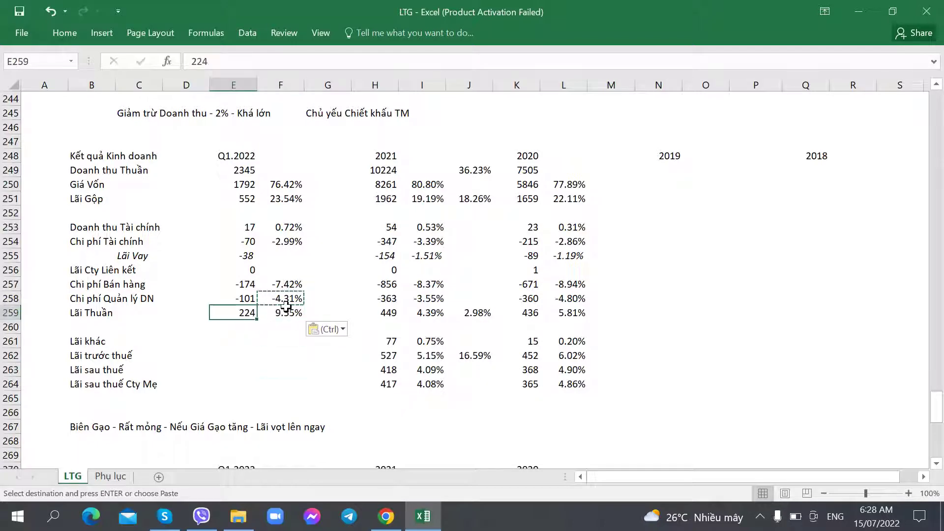
pyautogui.click(284, 311)
pyautogui.click(252, 313)
pyautogui.click(338, 358)
pyautogui.click(249, 355)
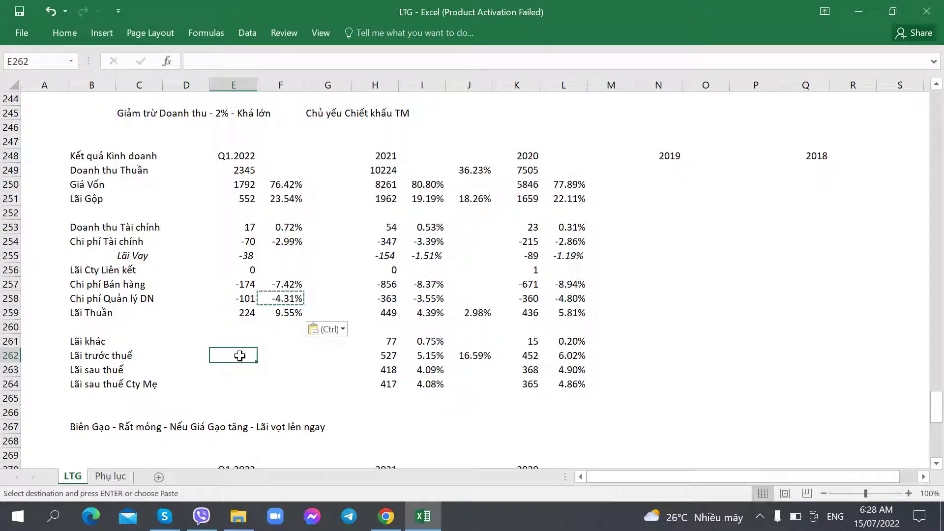
pyautogui.click(386, 315)
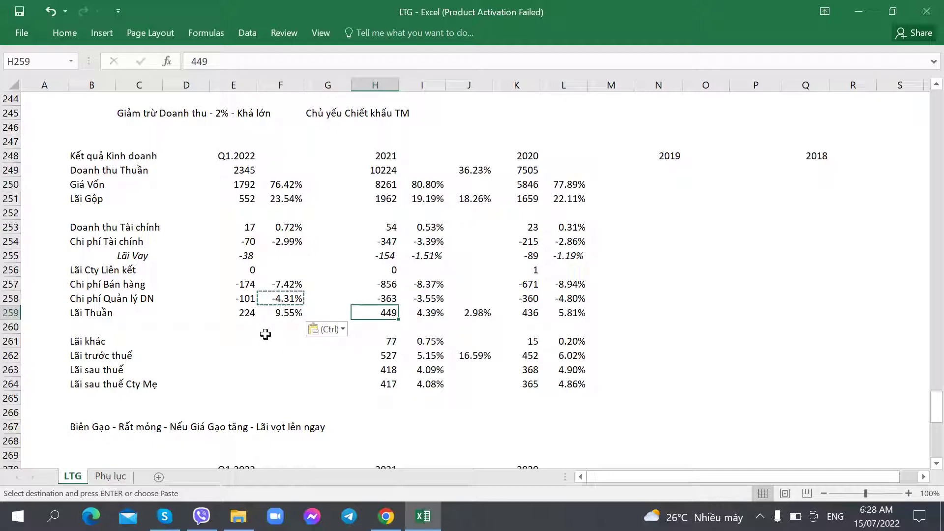
pyautogui.click(267, 315)
# Enter 19 from the Chrome report as the Q1.2022 Lãi khác in Excel.
pyautogui.click(250, 351)
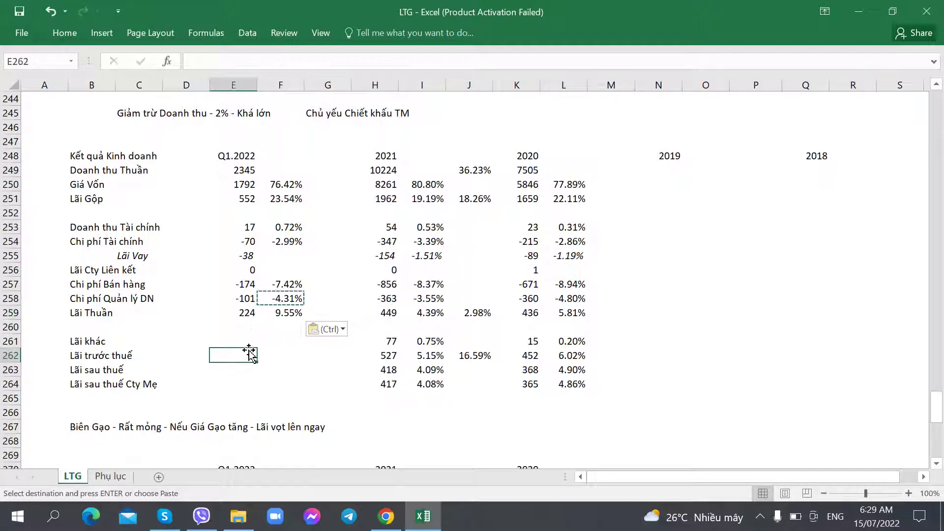
pyautogui.hotkey('alt', 'Tab')
pyautogui.hotkey('alt', 'Tab')
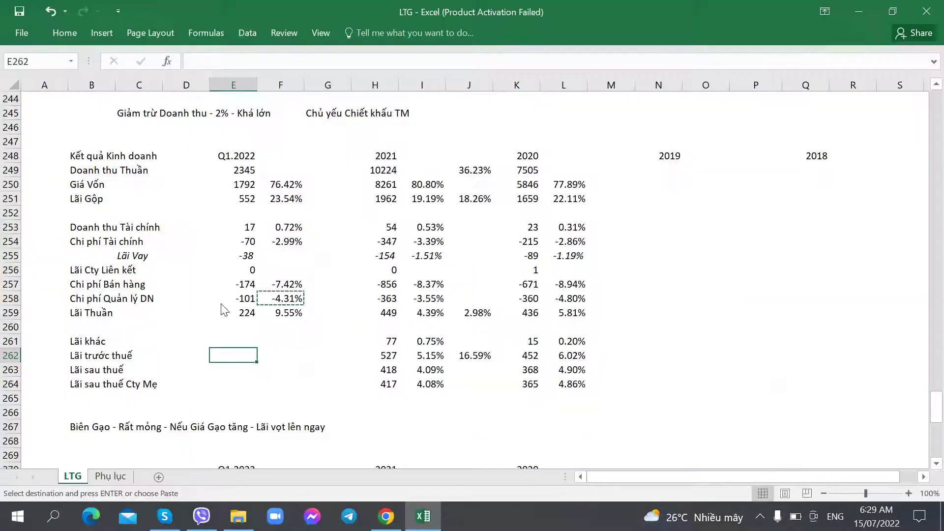
pyautogui.hotkey('alt', 'Tab')
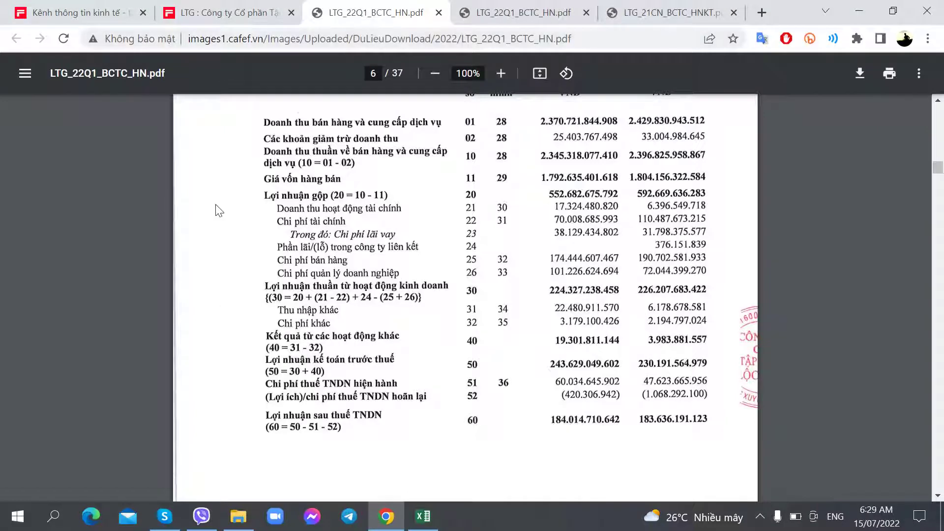
pyautogui.hotkey('alt', 'Tab')
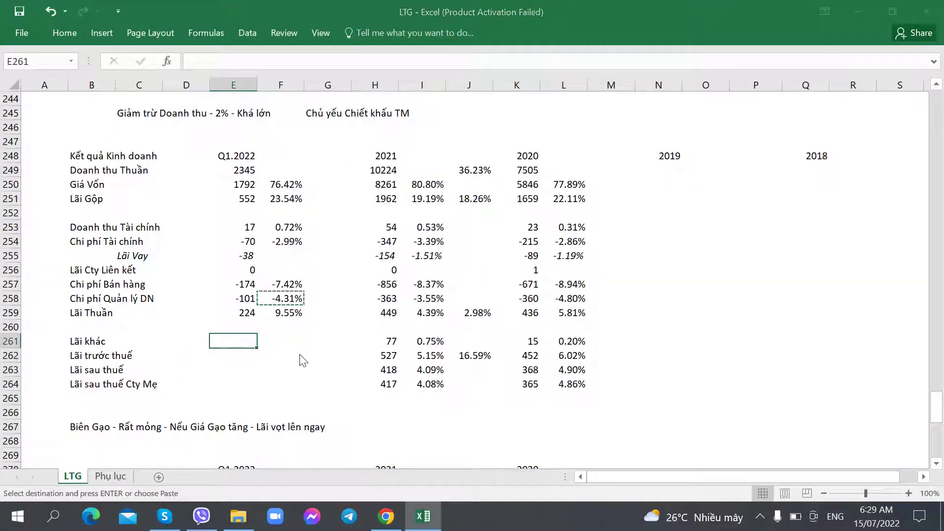
pyautogui.hotkey('alt', 'Tab')
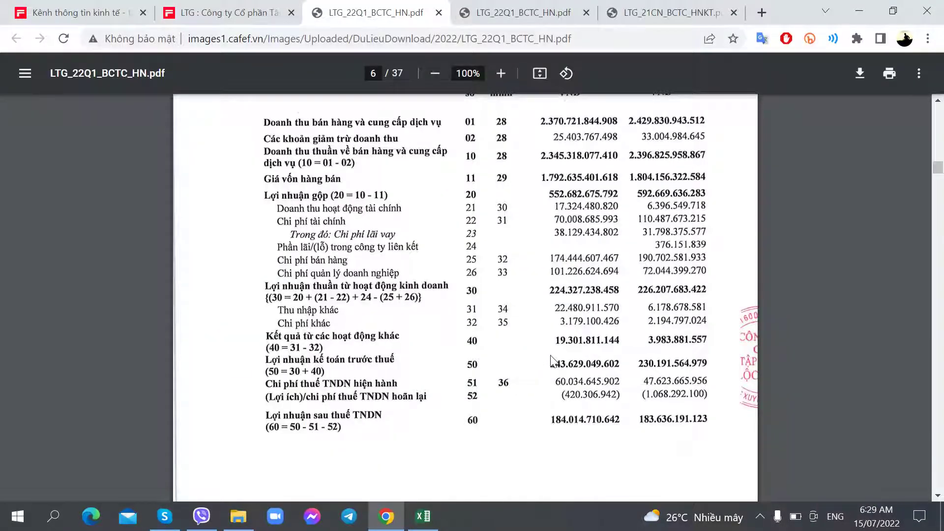
pyautogui.hotkey('alt', 'Tab')
pyautogui.write('19')
# Switch to Chrome and examine the Chi phí bán hàng and Chi phí quản lý doanh nghiệp breakdowns in notes 32 and 33 of the Q1.2022 report.
pyautogui.hotkey('alt', 'Tab')
pyautogui.click(596, 7)
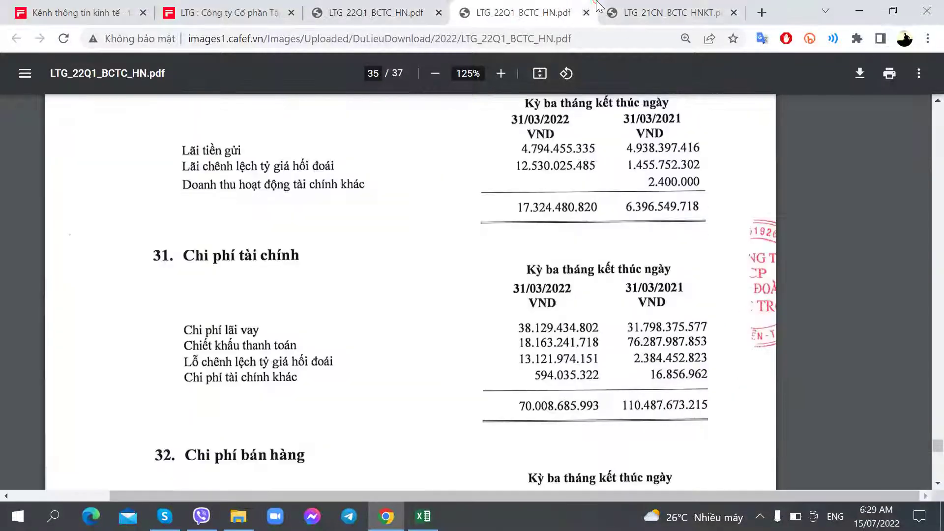
pyautogui.scroll(-6, 511, 174)
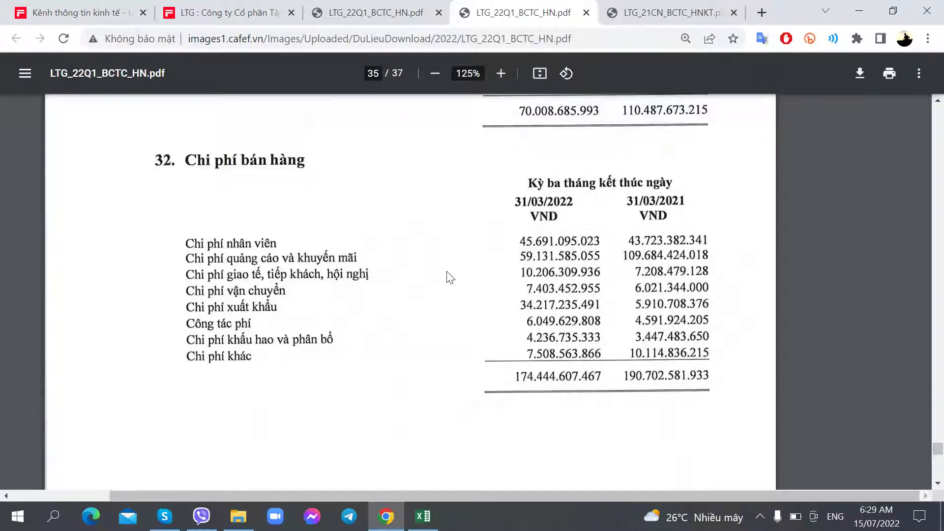
pyautogui.scroll(-12, 451, 278)
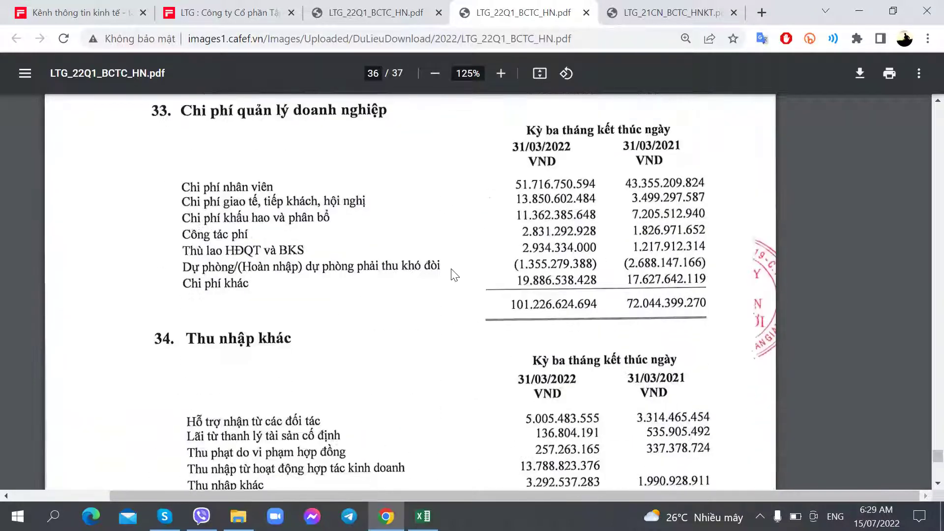
pyautogui.scroll(6, 451, 273)
pyautogui.scroll(6, 452, 272)
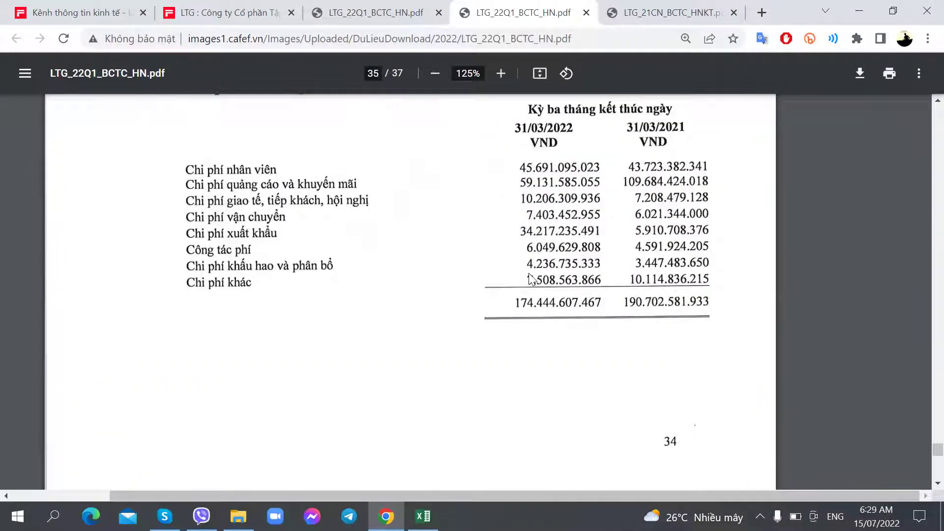
pyautogui.scroll(-7, 507, 266)
pyautogui.scroll(-4, 504, 252)
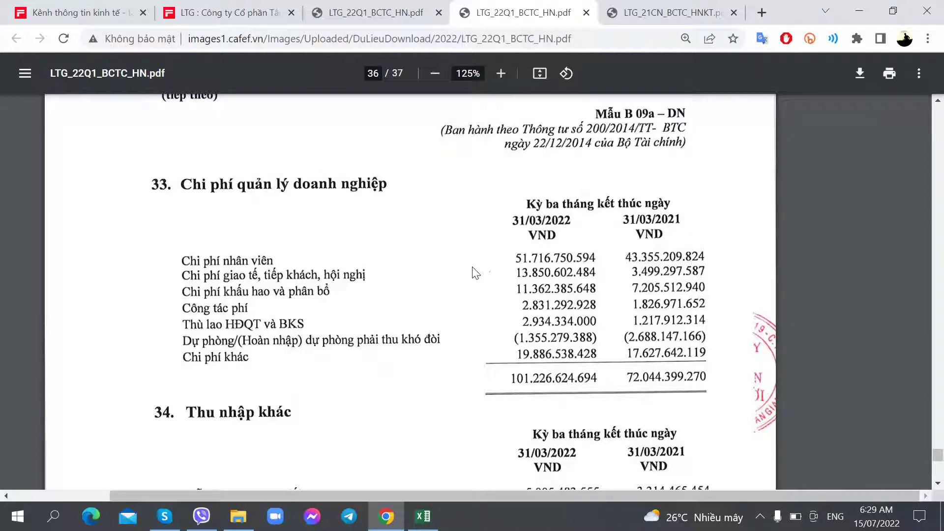
pyautogui.scroll(-5, 476, 272)
pyautogui.scroll(3, 476, 273)
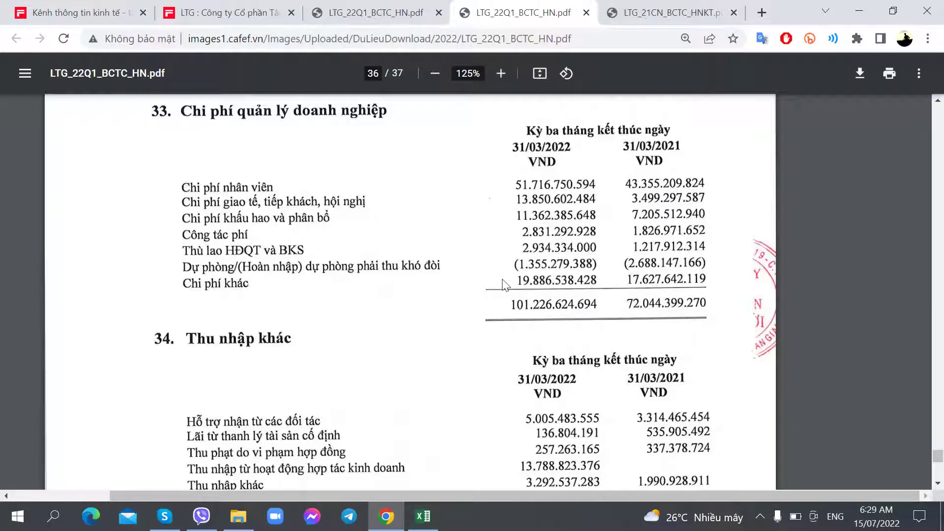
pyautogui.scroll(-3, 501, 280)
pyautogui.scroll(3, 505, 285)
pyautogui.scroll(-3, 505, 284)
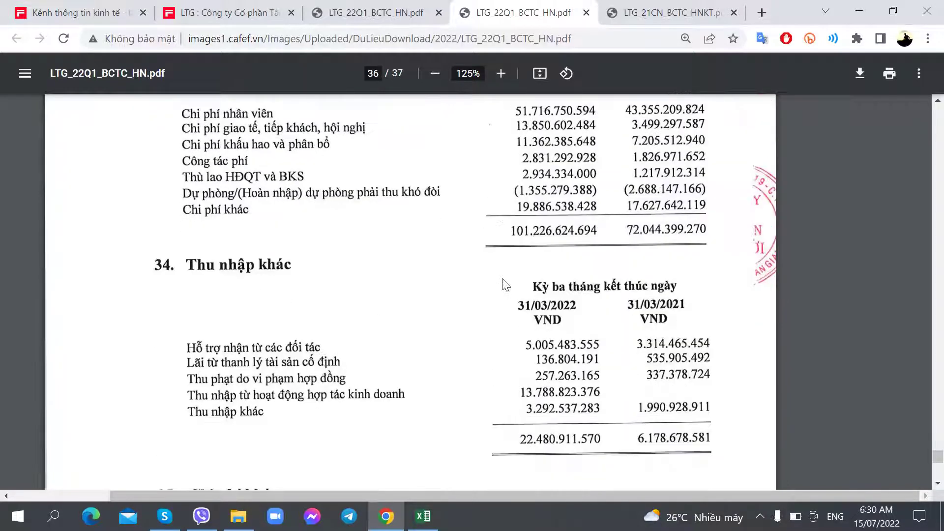
# Check the other-activities result in the income statement against the Thu nhập khác and Chi phí khác details in notes 34 and 35.
pyautogui.click(378, 14)
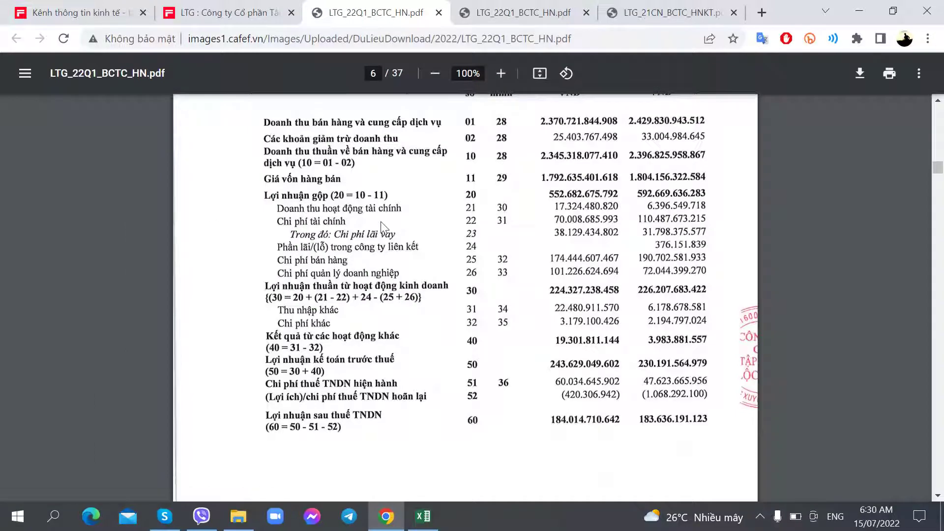
pyautogui.hotkey('ctrl', 'Tab')
pyautogui.scroll(-3, 339, 317)
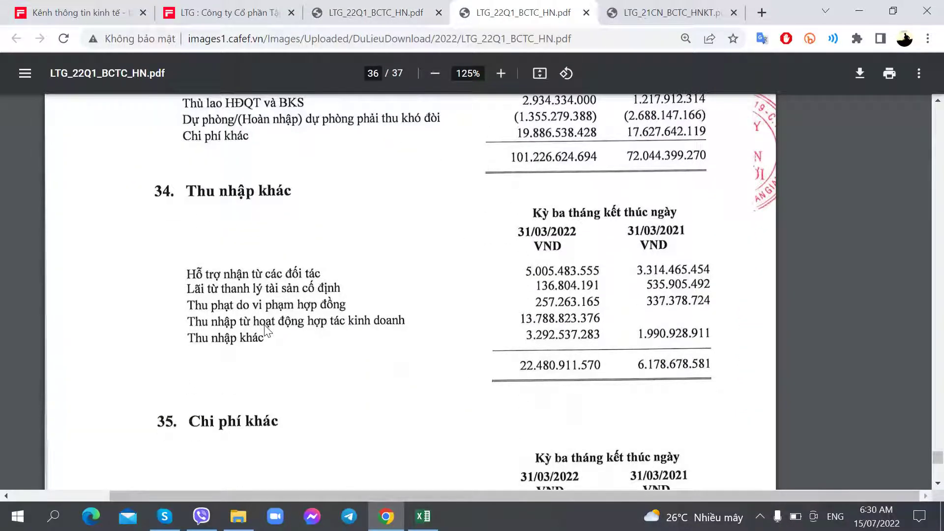
pyautogui.scroll(-3, 417, 355)
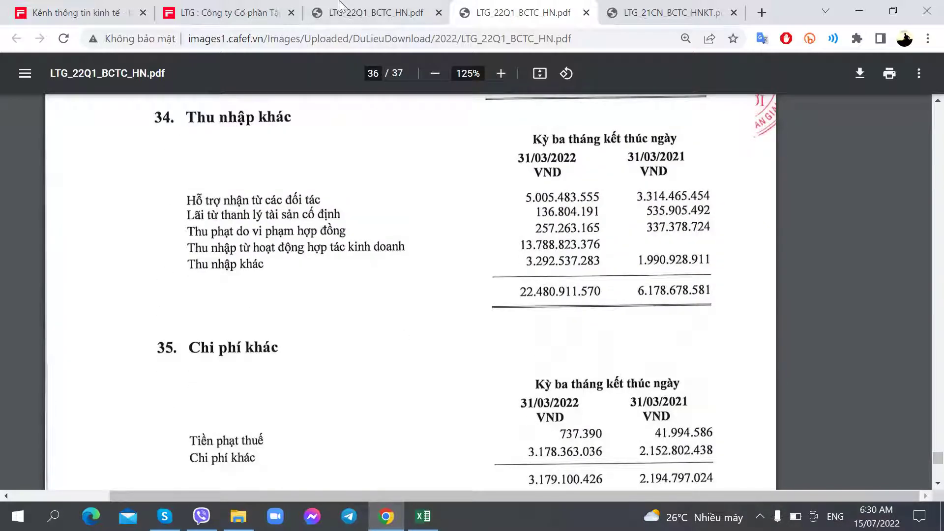
# Switch to Excel and copy the revenue percentage formula from Lãi Thuần to the Q1.2022 Lãi khác.
pyautogui.hotkey('alt', 'Tab')
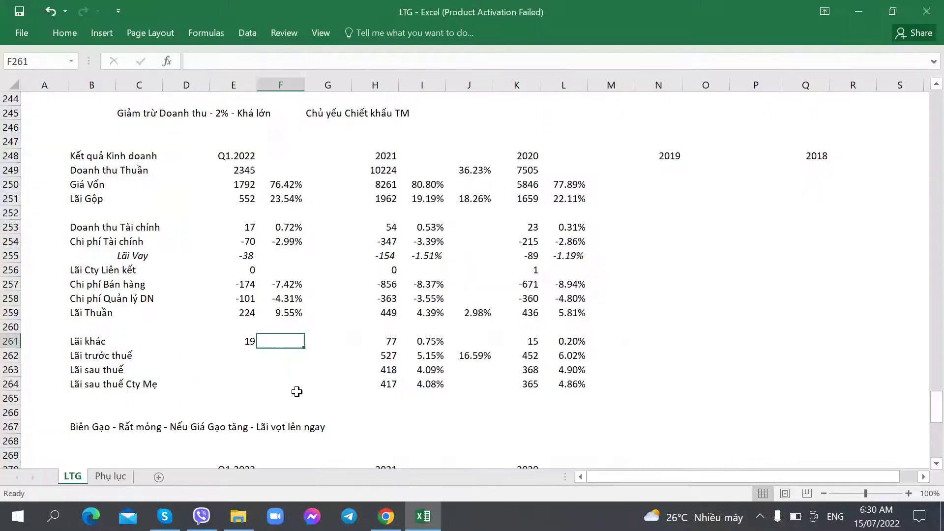
pyautogui.press('Up')
pyautogui.press('Up')
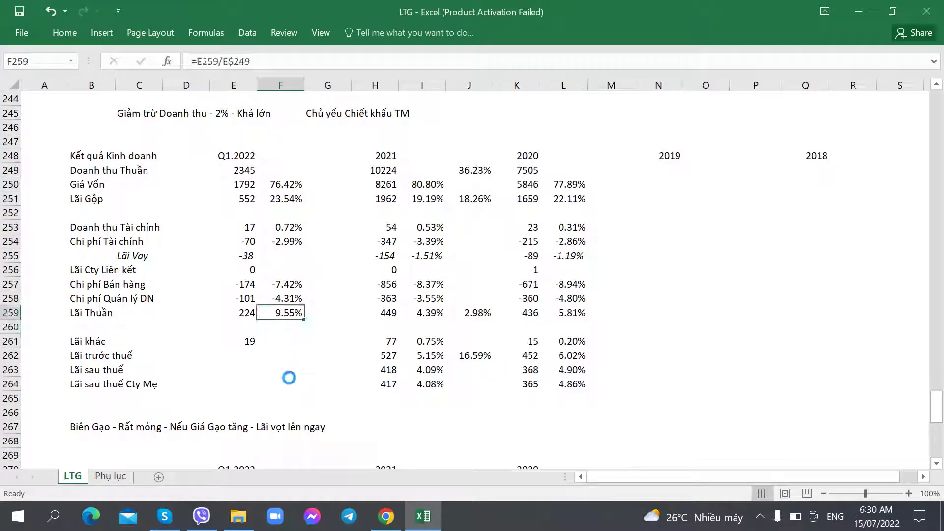
pyautogui.hotkey('ctrl', 'c')
pyautogui.press('Down')
pyautogui.press('Down')
pyautogui.hotkey('ctrl', 'v')
pyautogui.press('Down')
# Enter 243 from the Chrome report as the Q1.2022 Lãi trước thuế in Excel and fill the percentage formula beside it.
pyautogui.hotkey('alt', 'Tab')
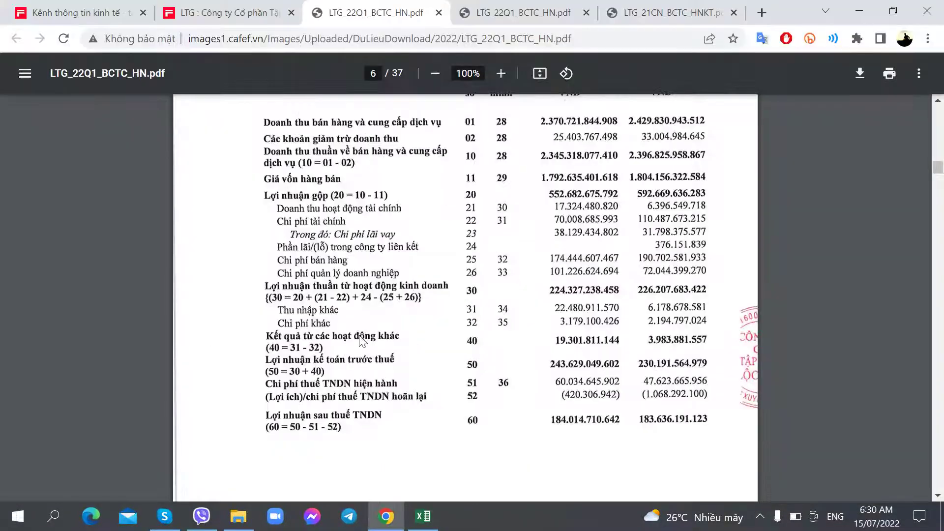
pyautogui.scroll(-3, 363, 340)
pyautogui.hotkey('alt', 'Tab')
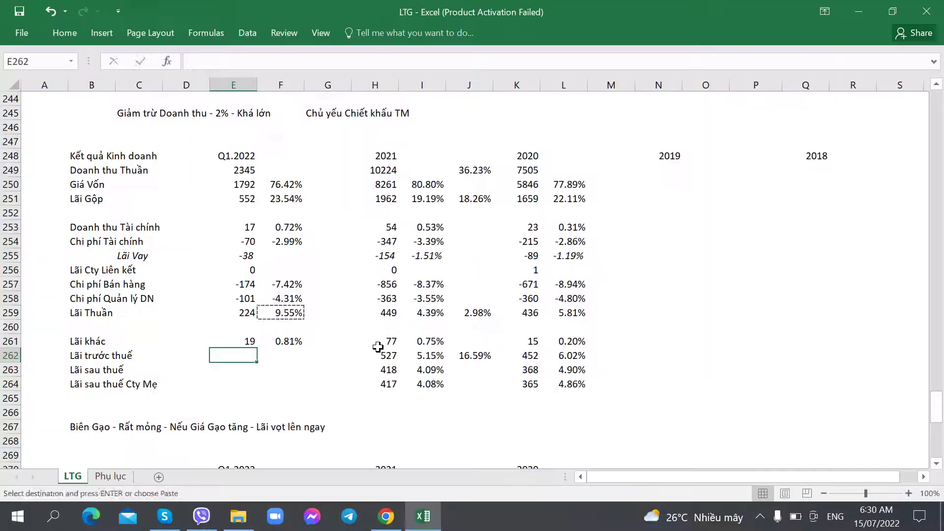
pyautogui.write('243')
pyautogui.press('Tab')
pyautogui.hotkey('ctrl', 'v')
pyautogui.click(294, 345)
pyautogui.moveTo(293, 350); pyautogui.dragTo(294, 358)
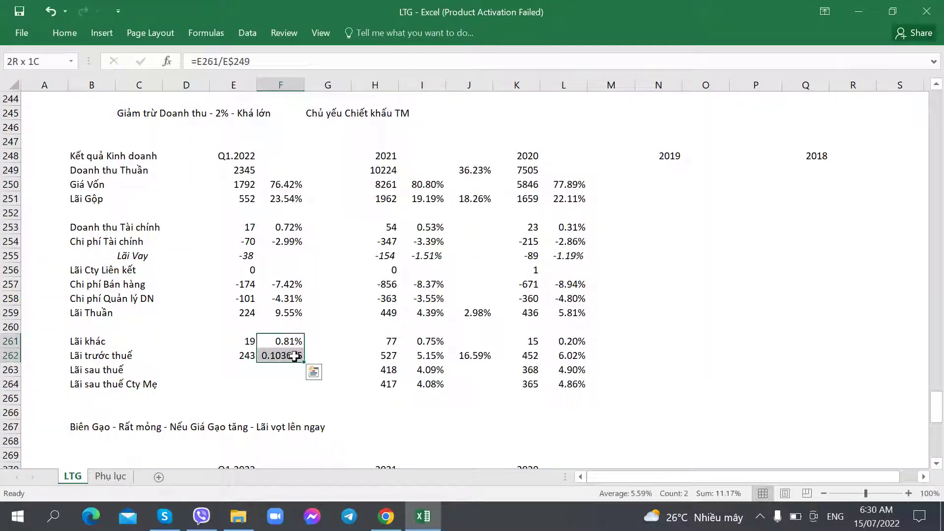
pyautogui.hotkey('ctrl', 'd')
# Enter 184 from the Chrome report as the Q1.2022 Lãi sau thuế in Excel and fill the percentage formula beside it.
pyautogui.click(280, 370)
pyautogui.click(238, 369)
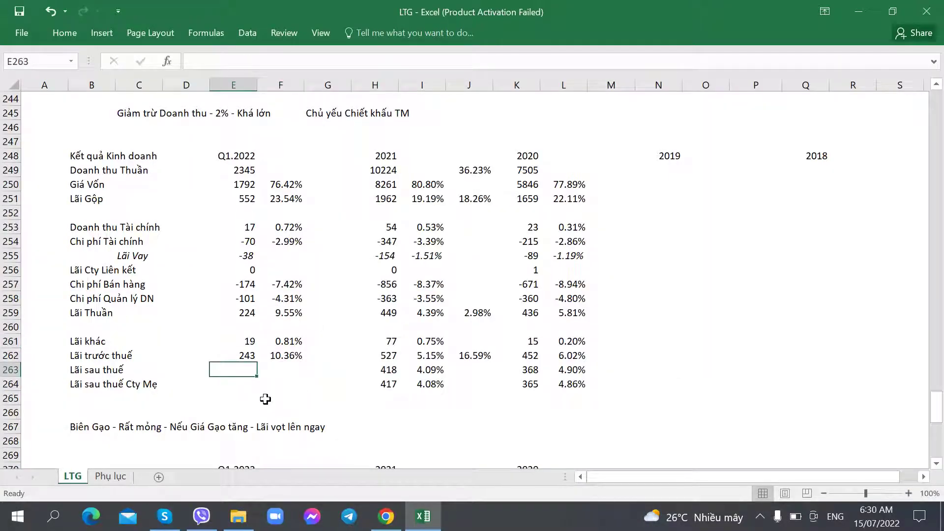
pyautogui.hotkey('alt', 'Tab')
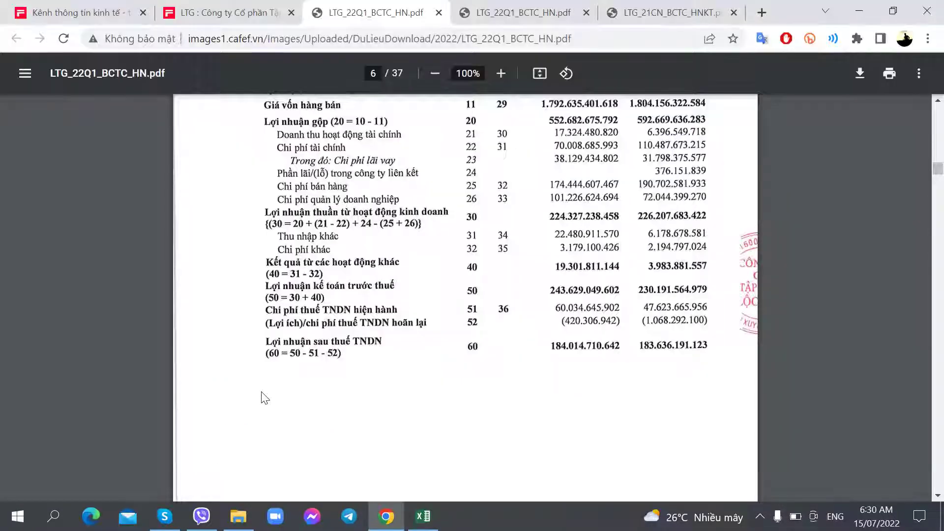
pyautogui.scroll(-3, 265, 397)
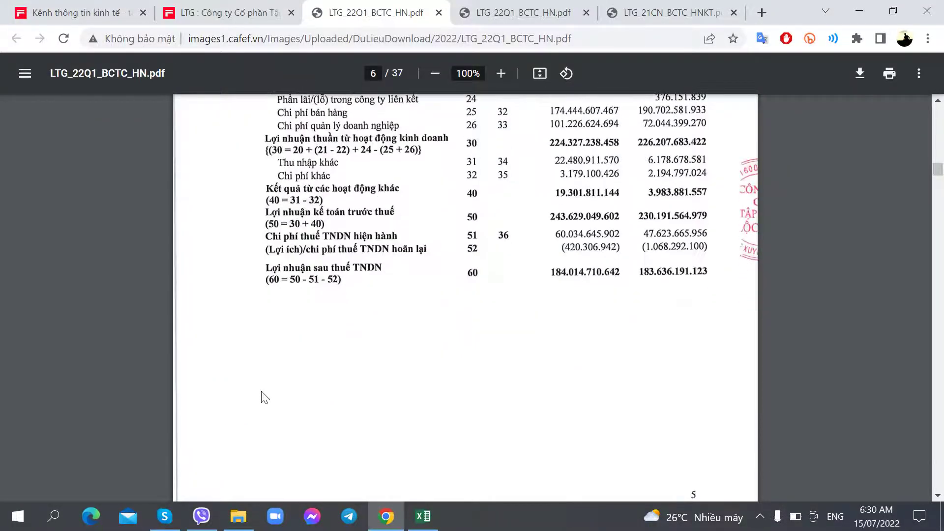
pyautogui.hotkey('alt', 'Tab')
pyautogui.write('184')
pyautogui.press('Tab')
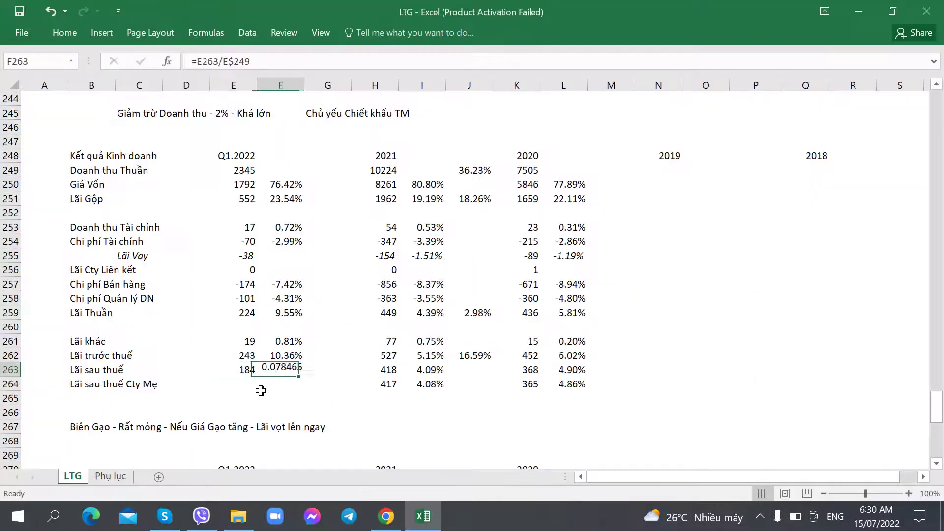
pyautogui.press('Up')
pyautogui.hotkey('shift', 'Down')
pyautogui.hotkey('ctrl', 'd')
# Enter 183 from the Chrome report as the Q1.2022 Lãi sau thuế Cty Mẹ in Excel and fill the percentage formula beside it.
pyautogui.click(259, 386)
pyautogui.click(254, 386)
pyautogui.hotkey('alt', 'Tab')
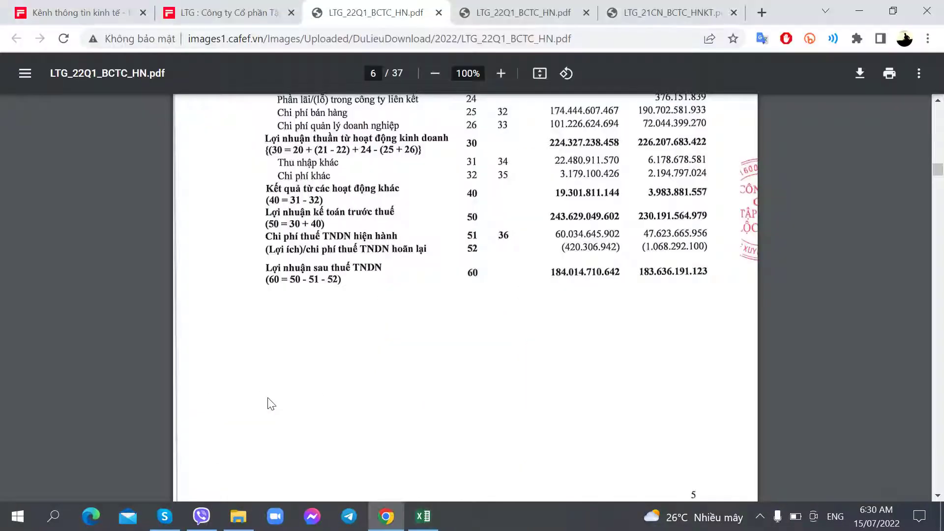
pyautogui.scroll(-5, 267, 400)
pyautogui.hotkey('alt', 'Tab')
pyautogui.write('183')
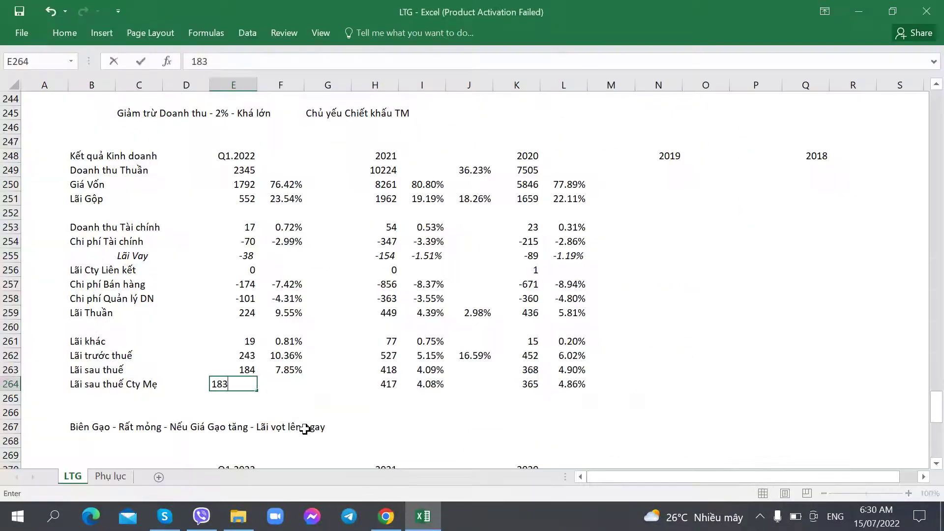
pyautogui.press('Tab')
pyautogui.press('Up')
pyautogui.hotkey('shift', 'Down')
pyautogui.hotkey('ctrl', 'd')
pyautogui.press('Down')
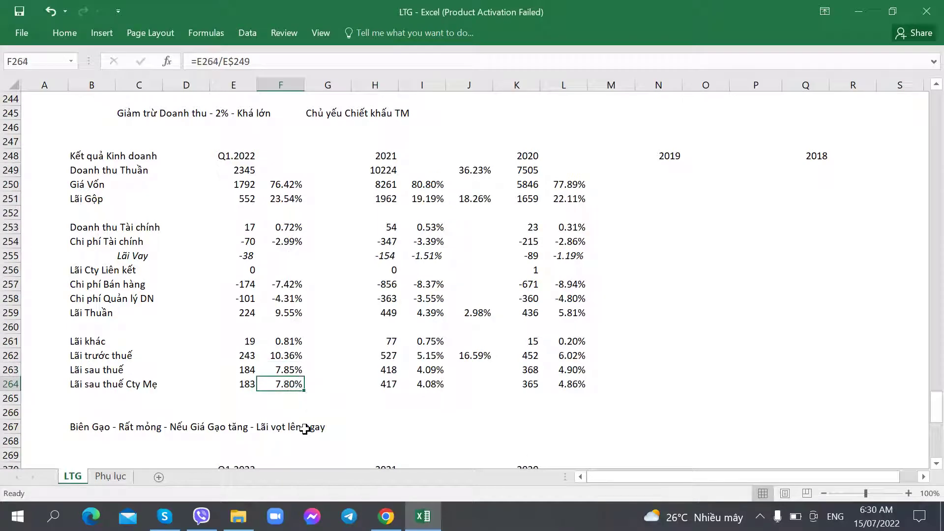
# Compare the Q1.2022 Lãi sau thuế with the same quarter of 2021 in the Chrome report, then return to Excel.
pyautogui.press('Right')
pyautogui.press('Right')
pyautogui.press('Right')
pyautogui.press('Left')
pyautogui.press('Left')
pyautogui.press('Left')
pyautogui.press('Up')
pyautogui.press('Left')
pyautogui.hotkey('alt', 'Tab')
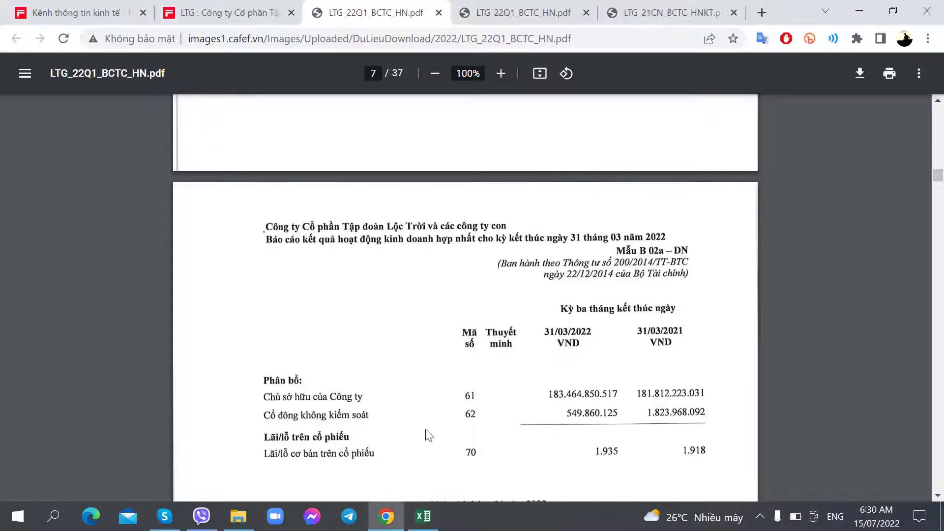
pyautogui.scroll(18, 578, 389)
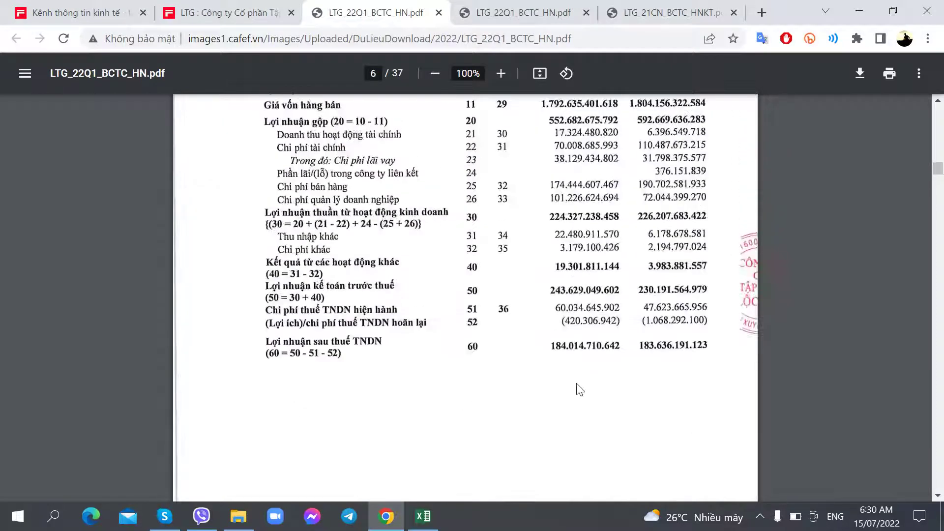
pyautogui.scroll(-3, 492, 344)
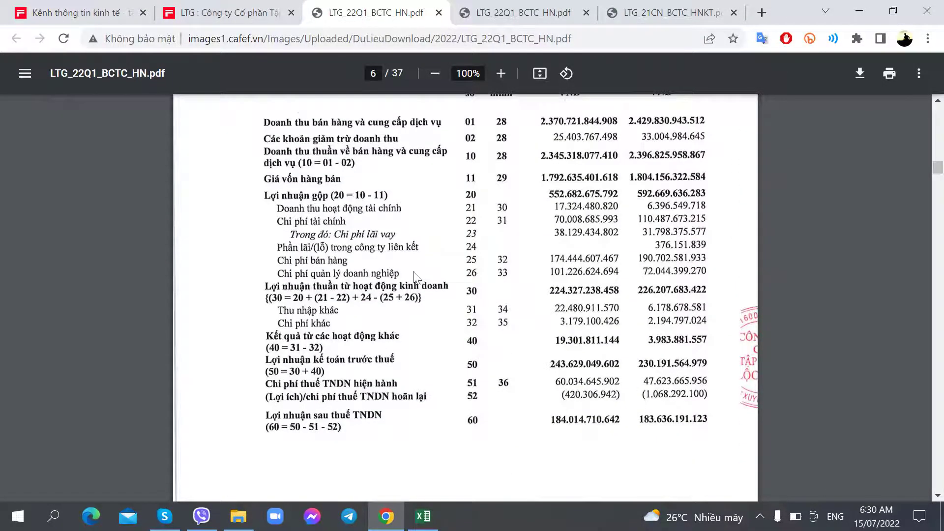
pyautogui.hotkey('alt', 'Tab')
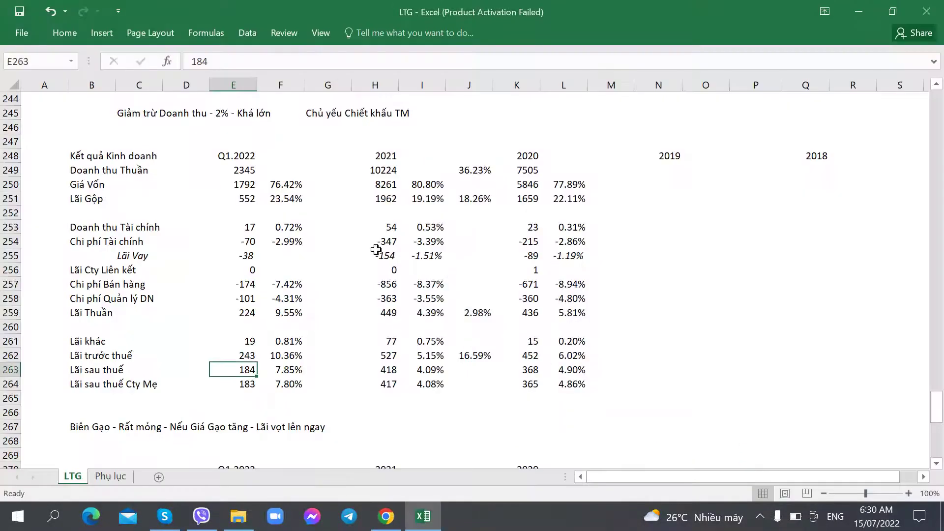
# Switch to Chrome and open the audited consolidated 2019 financial report from the LTG company page in a new tab.
pyautogui.click(609, 227)
pyautogui.scroll(-8, 295, 305)
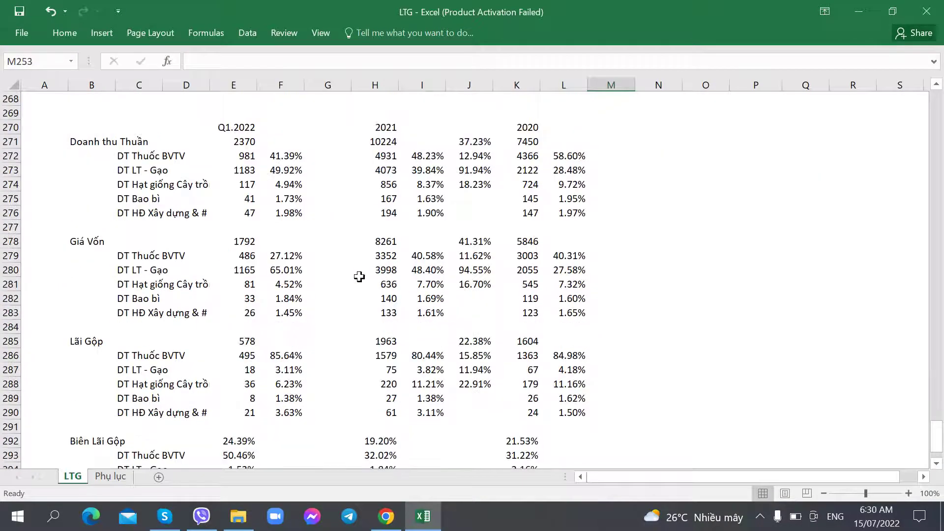
pyautogui.scroll(10, 359, 276)
pyautogui.hotkey('alt', 'Tab')
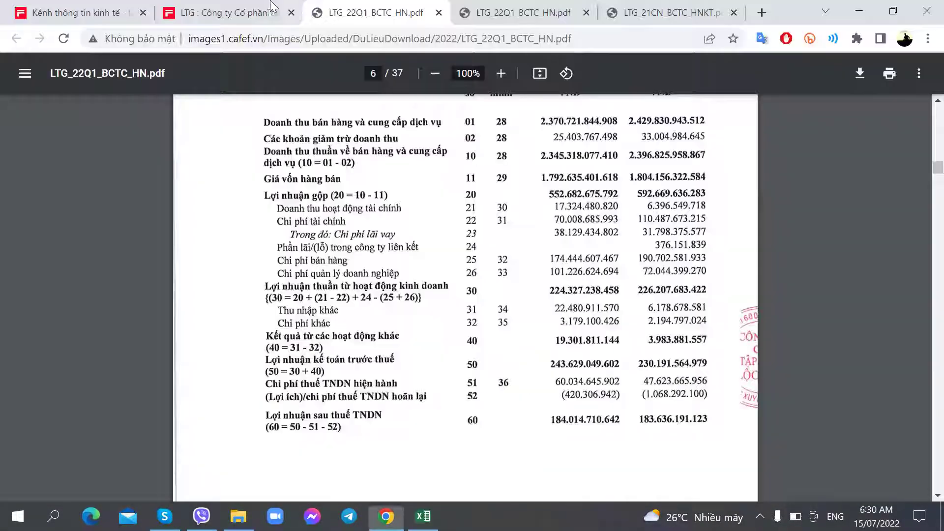
pyautogui.click(209, 6)
pyautogui.scroll(-15, 479, 295)
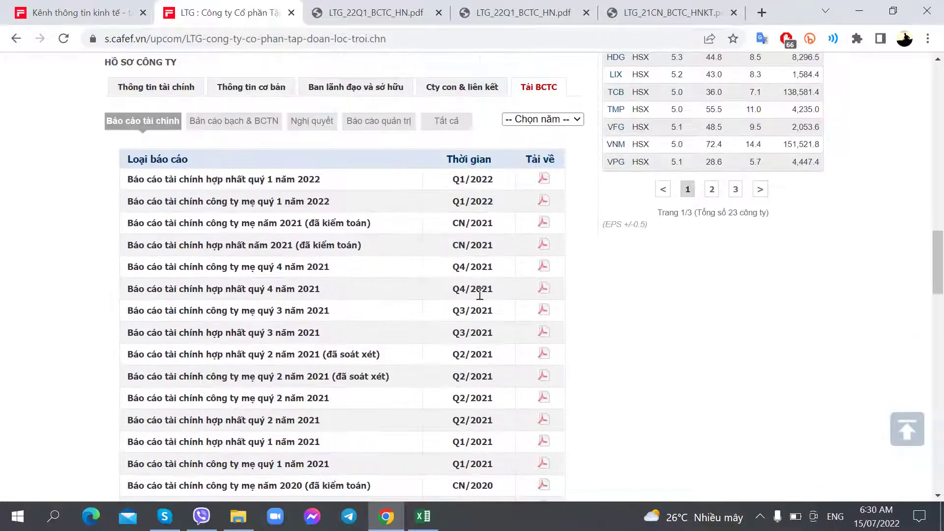
pyautogui.scroll(-14, 403, 315)
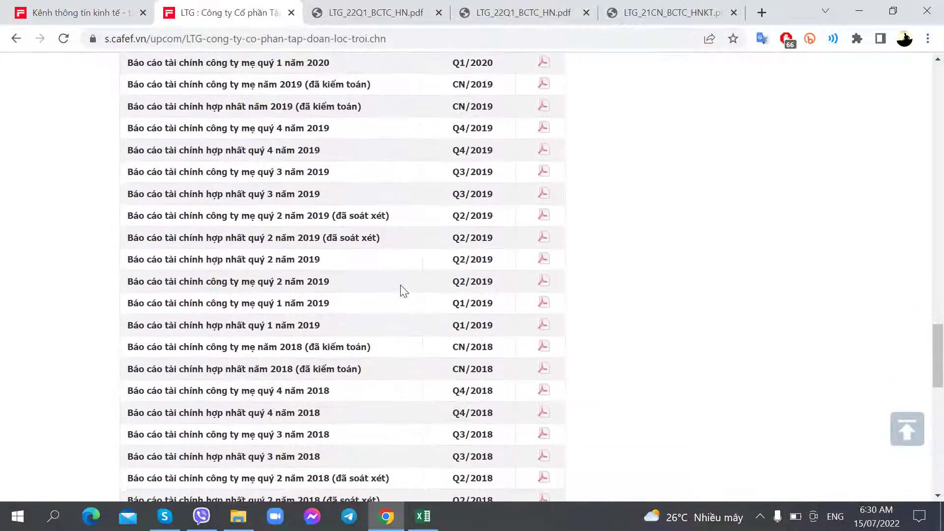
pyautogui.scroll(-1, 403, 291)
pyautogui.scroll(3, 403, 290)
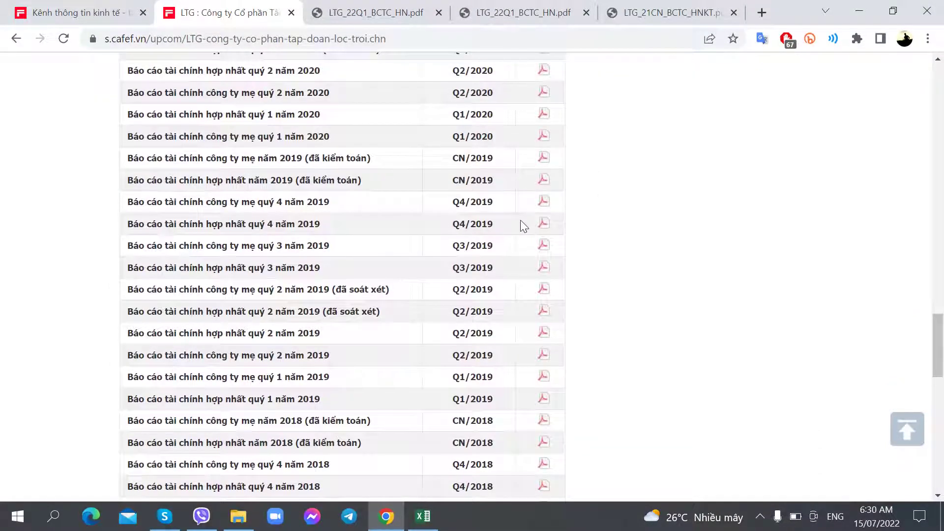
pyautogui.rightClick(543, 180)
pyautogui.click(566, 189)
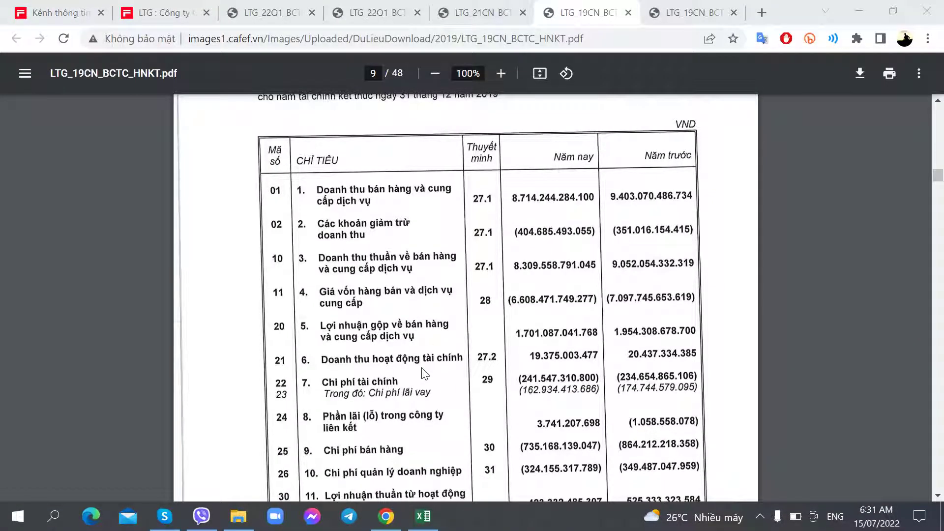
# Examine the 2019 consolidated income statement in Chrome and find revenue note 27 in the second copy of the report.
pyautogui.scroll(5, 425, 375)
pyautogui.scroll(-4, 387, 397)
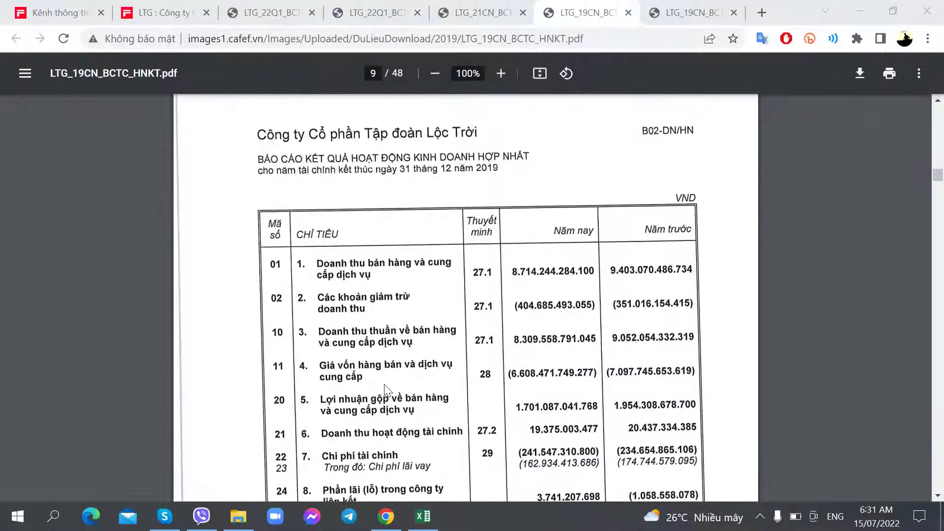
pyautogui.scroll(-2, 392, 381)
pyautogui.click(423, 516)
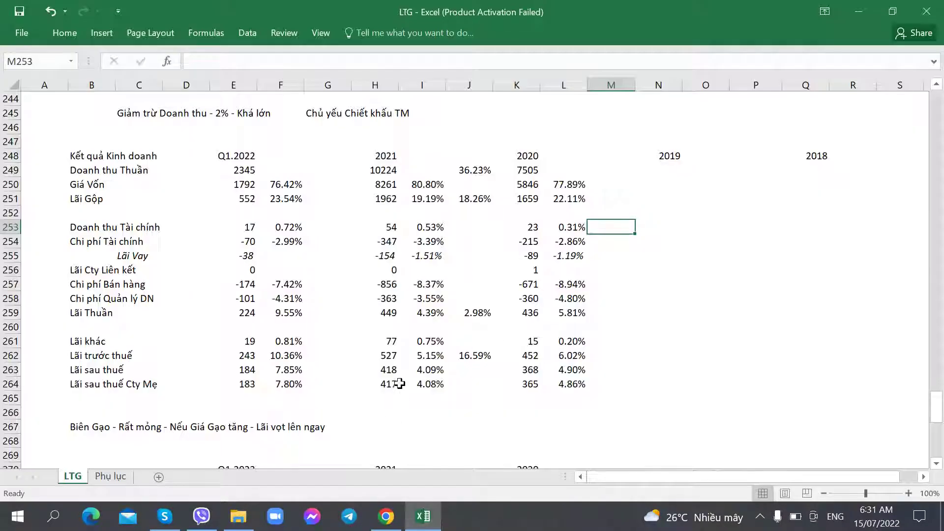
pyautogui.hotkey('alt', 'Tab')
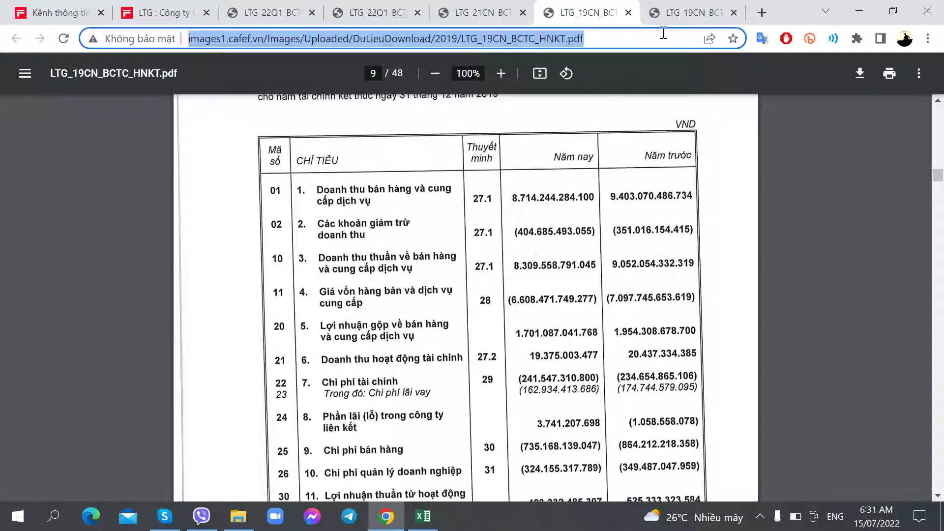
pyautogui.click(678, 12)
pyautogui.moveTo(938, 113); pyautogui.dragTo(936, 383)
pyautogui.scroll(-1, 776, 365)
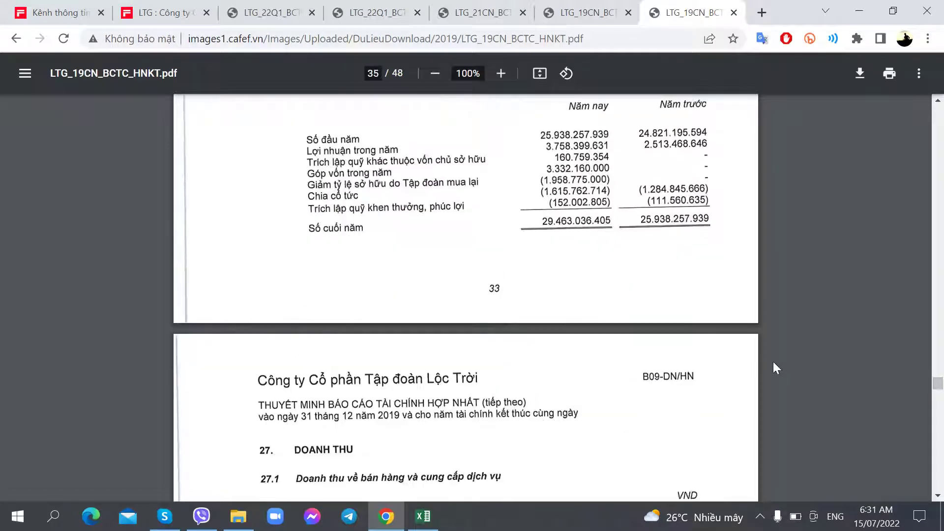
# Find the consolidated income statement in the LTG_21CN_BCTC_HNKT.pdf report and enlarge it to 125%.
pyautogui.click(634, 6)
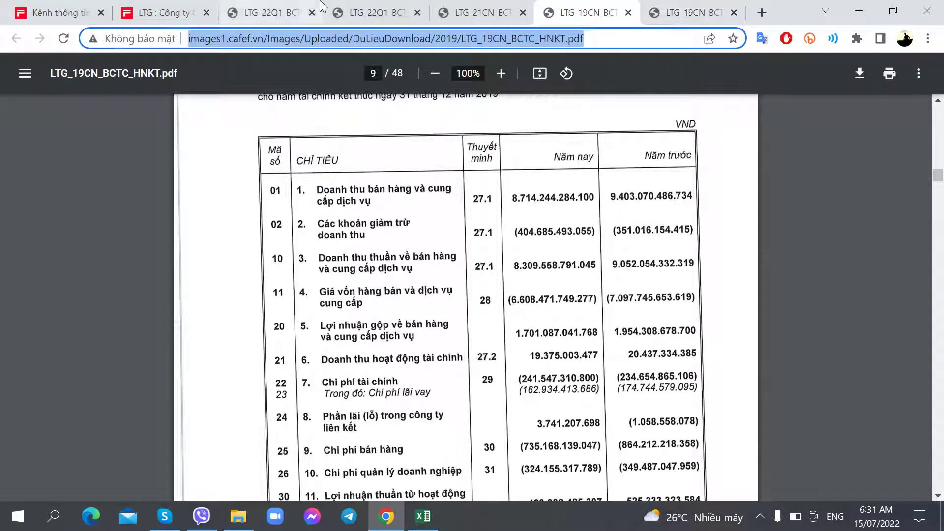
pyautogui.click(395, 8)
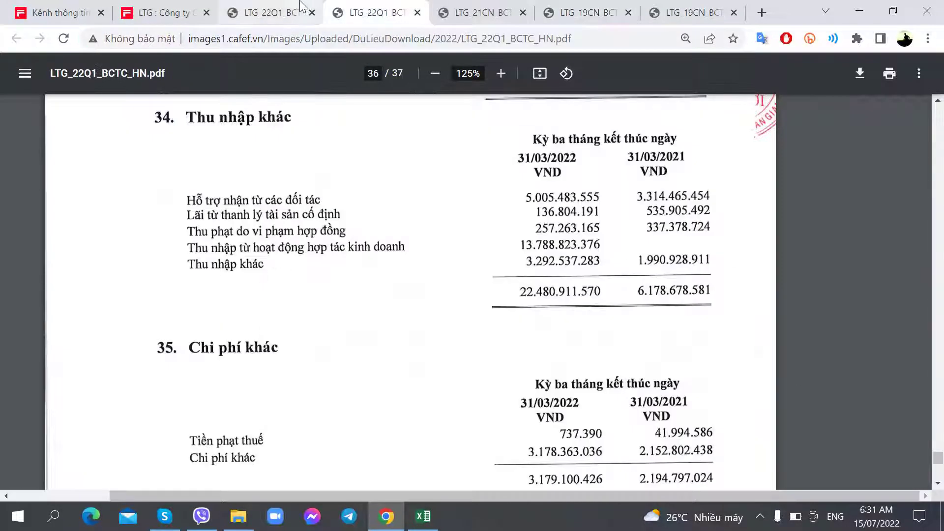
pyautogui.click(484, 11)
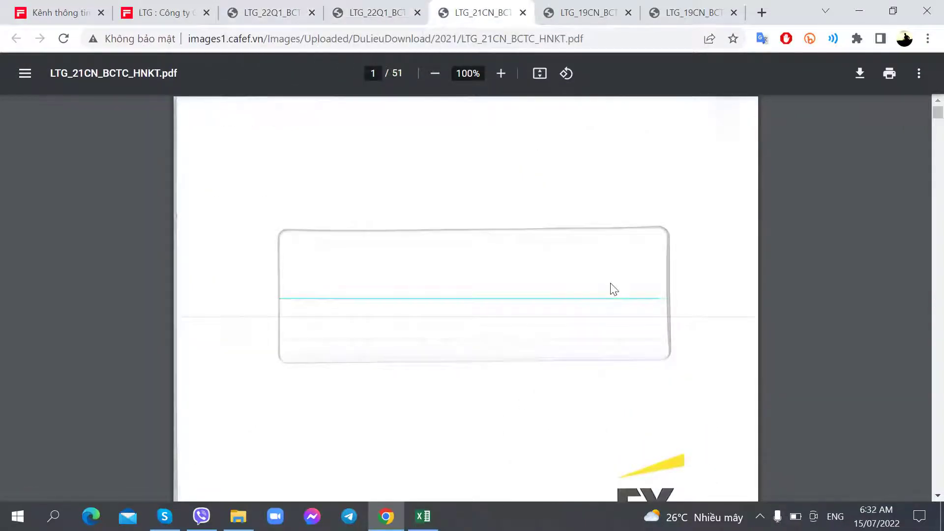
pyautogui.scroll(-20, 609, 285)
pyautogui.scroll(-20, 610, 285)
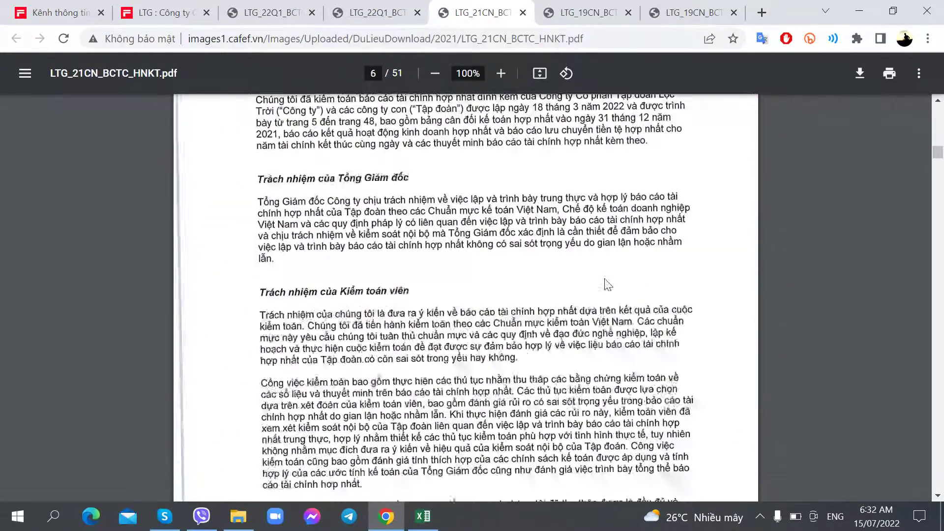
pyautogui.scroll(-15, 594, 289)
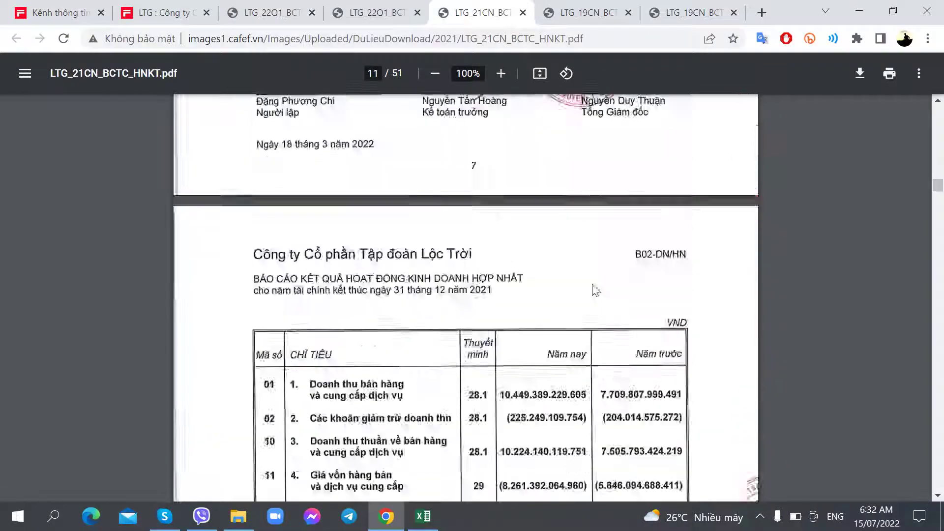
pyautogui.scroll(4, 590, 291)
pyautogui.scroll(1, 525, 283)
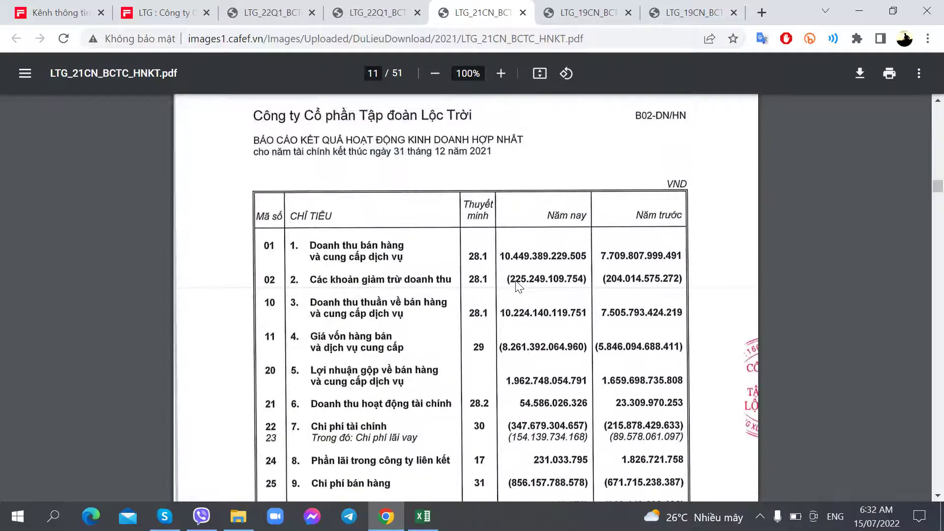
pyautogui.keyDown('ctrl'); pyautogui.scroll(2, 524, 285); pyautogui.keyUp('ctrl')
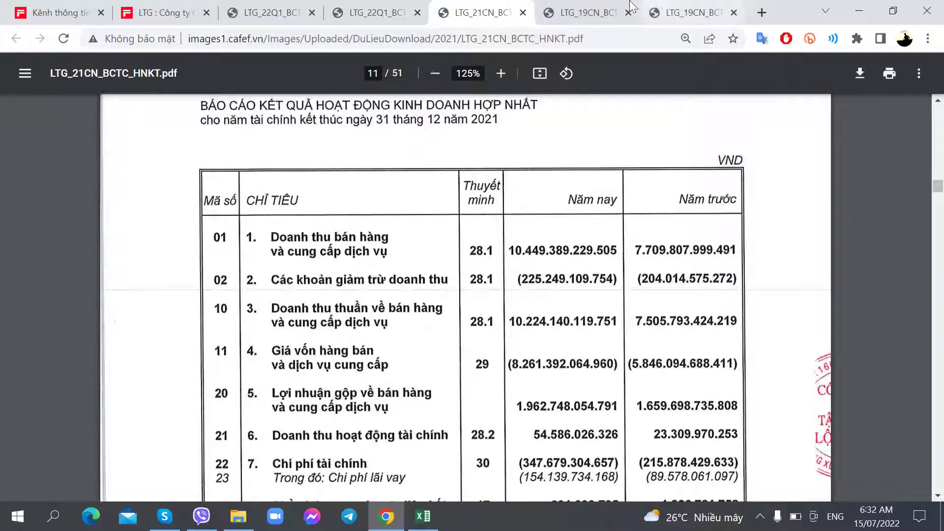
# Examine the revenue breakdown and the revenue deductions under note 27.1 of the 2019 report.
pyautogui.click(588, 13)
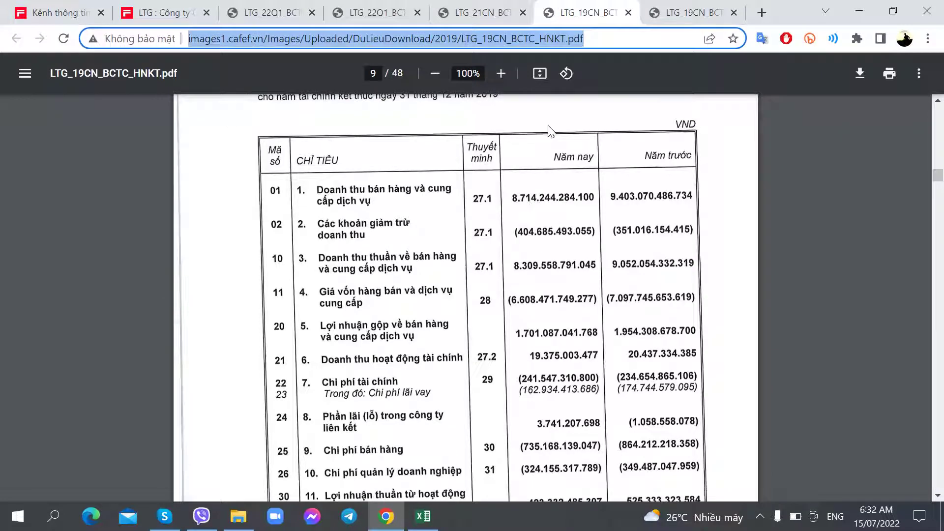
pyautogui.click(691, 9)
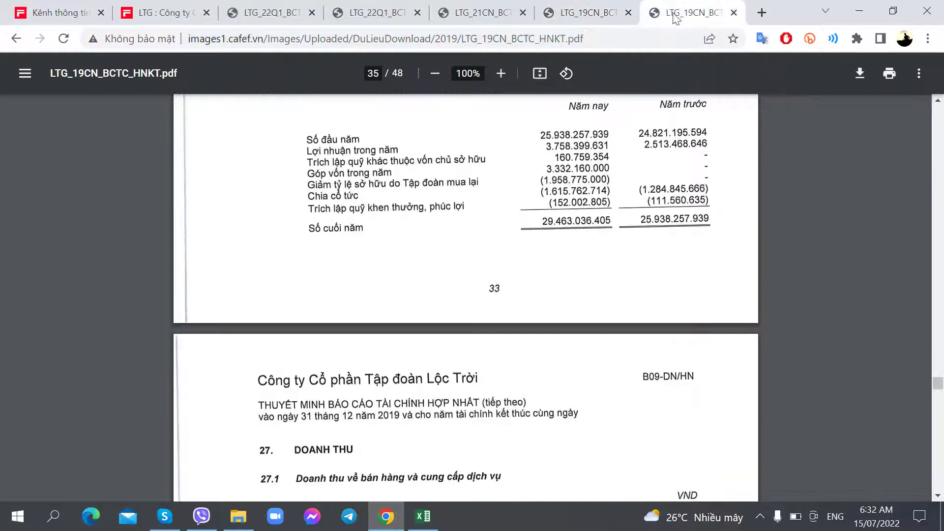
pyautogui.scroll(-9, 558, 252)
pyautogui.scroll(3, 558, 253)
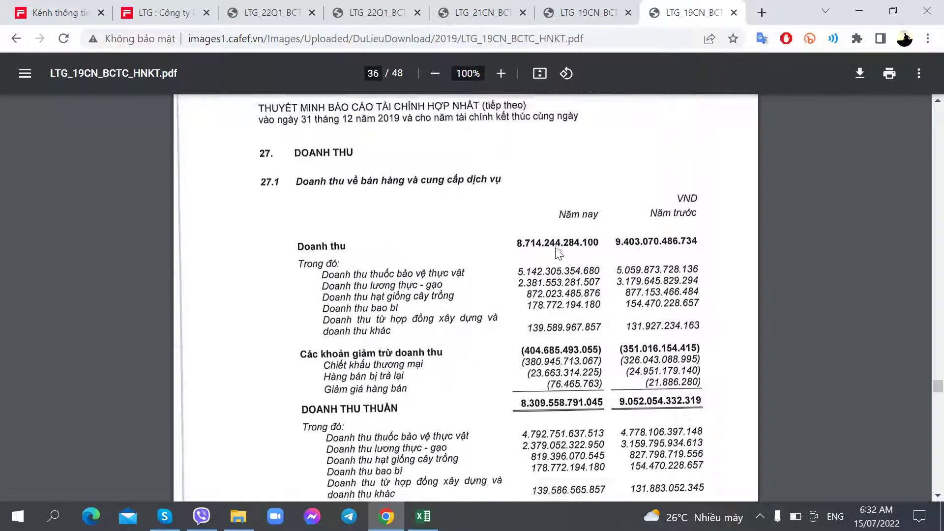
pyautogui.scroll(-3, 543, 263)
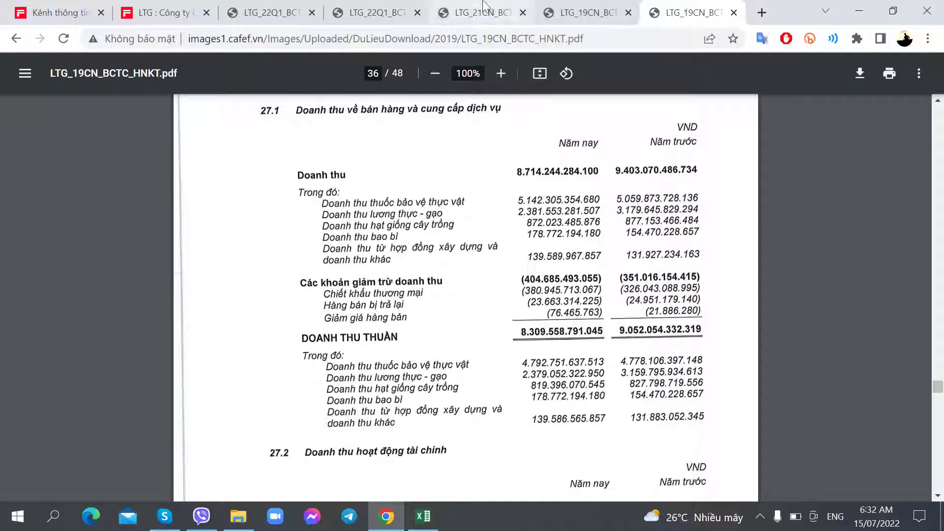
# Compare the revenue deductions in the 2021 report with the 2019 ones, then read the profit lines of the 2021 income statement.
pyautogui.click(473, 12)
pyautogui.scroll(-3, 488, 165)
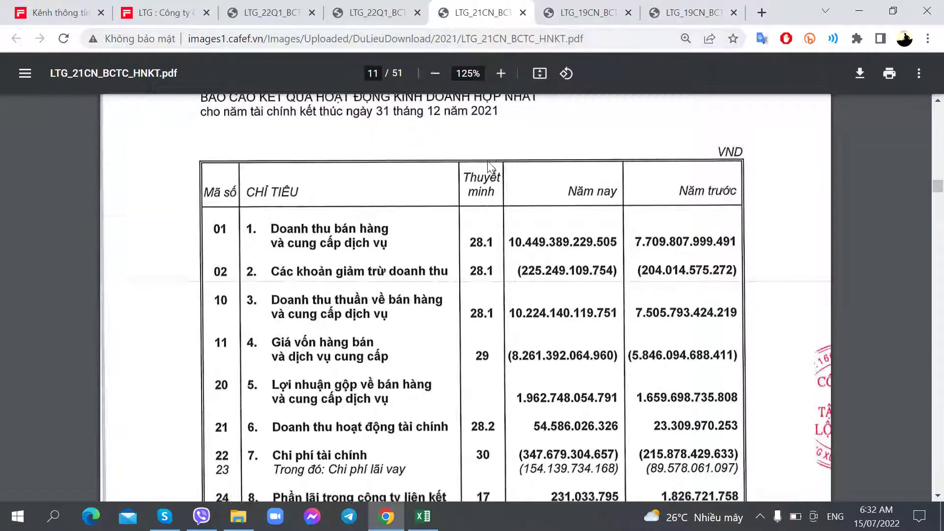
pyautogui.scroll(1, 488, 165)
pyautogui.hotkey('ctrl', 'Tab')
pyautogui.hotkey('ctrl', 'Tab')
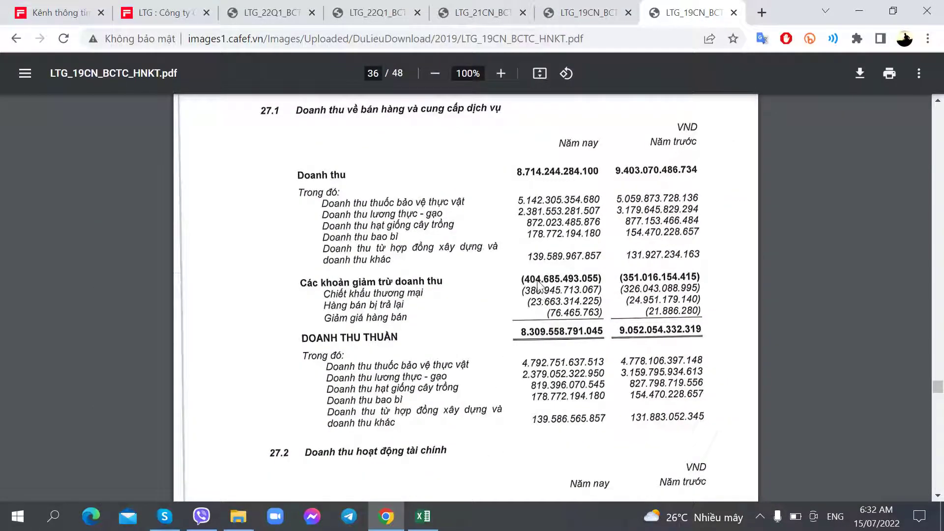
pyautogui.hotkey('ctrl', 'shift', 'Tab')
pyautogui.hotkey('ctrl', 'shift', 'Tab')
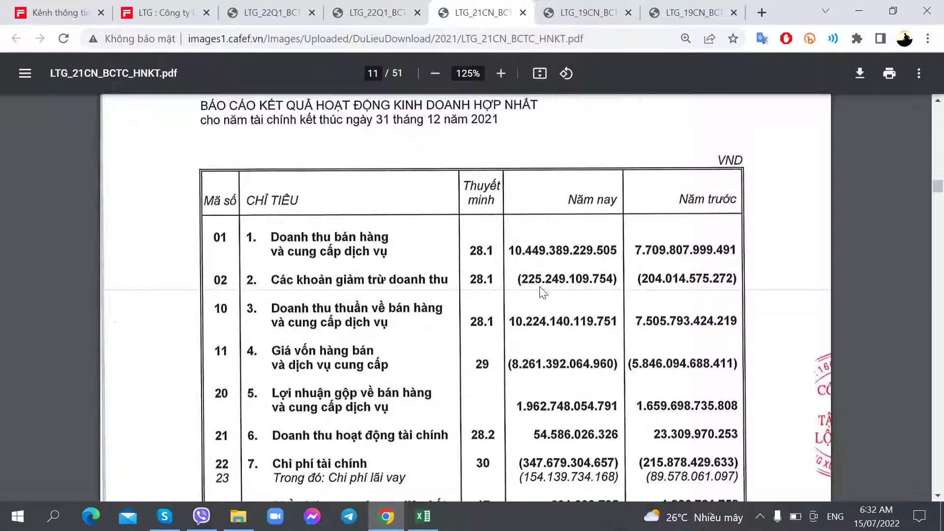
pyautogui.scroll(-8, 543, 292)
pyautogui.scroll(2, 543, 295)
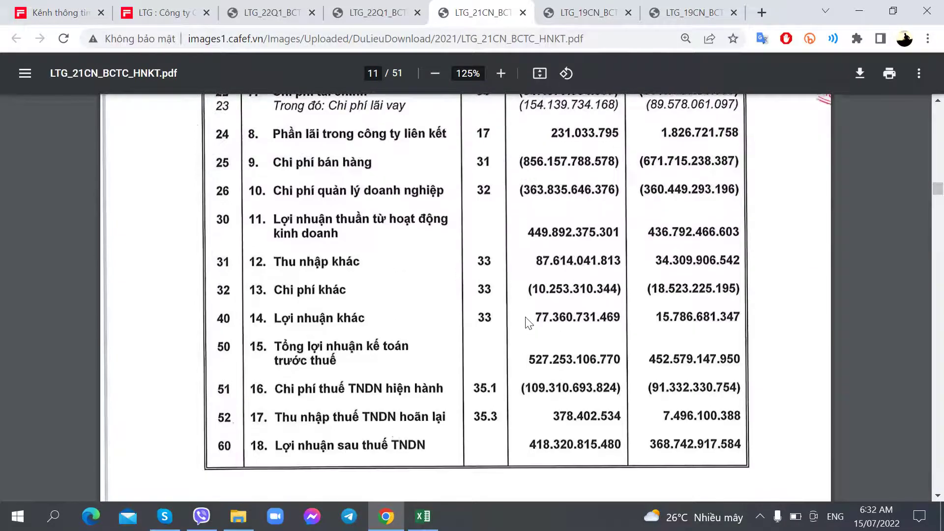
pyautogui.scroll(-2, 543, 297)
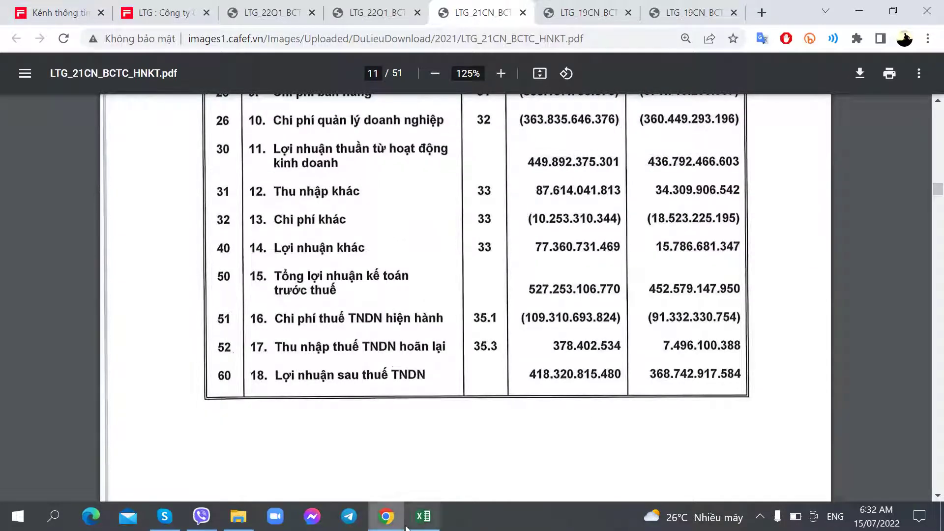
# Select the 2019 Doanh thu Thuần cell in Excel, then show the 2019 report's income statement in Chrome at 125%.
pyautogui.click(424, 516)
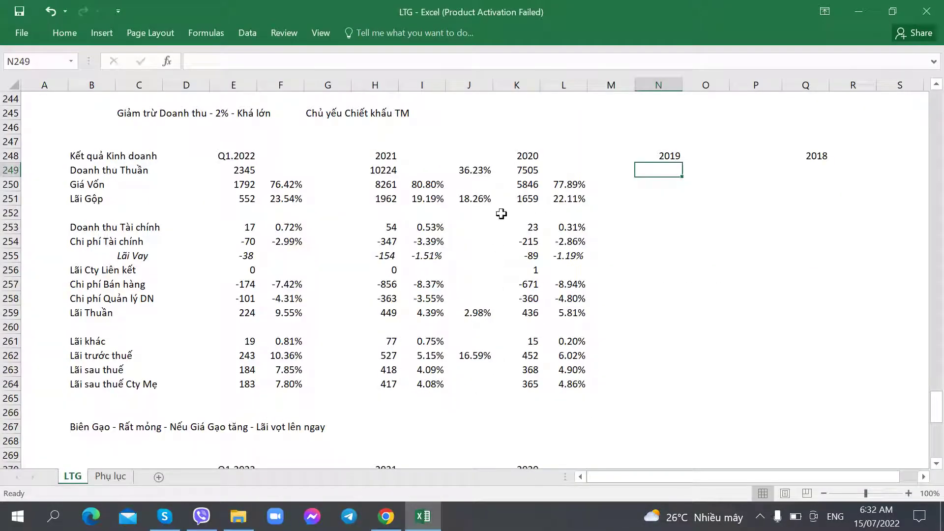
pyautogui.click(524, 165)
pyautogui.click(657, 170)
pyautogui.hotkey('alt', 'Tab')
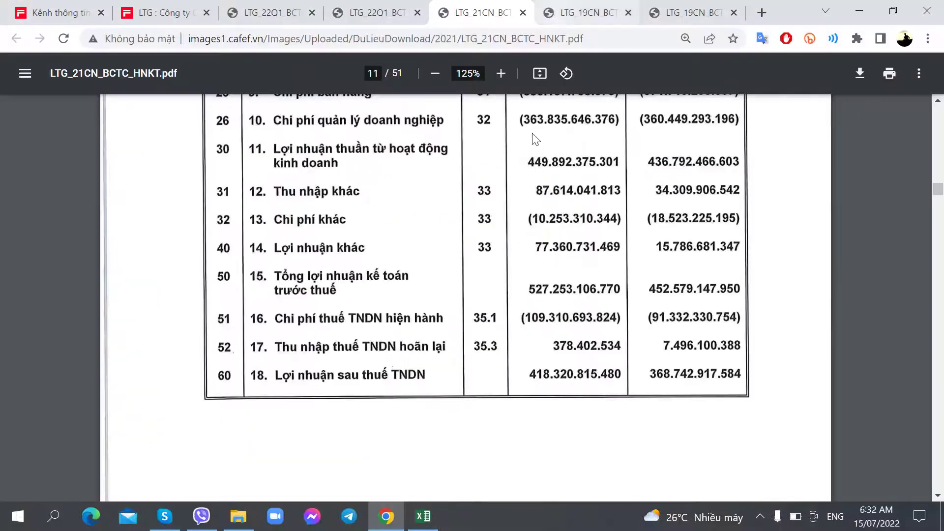
pyautogui.scroll(5, 529, 196)
pyautogui.click(591, 6)
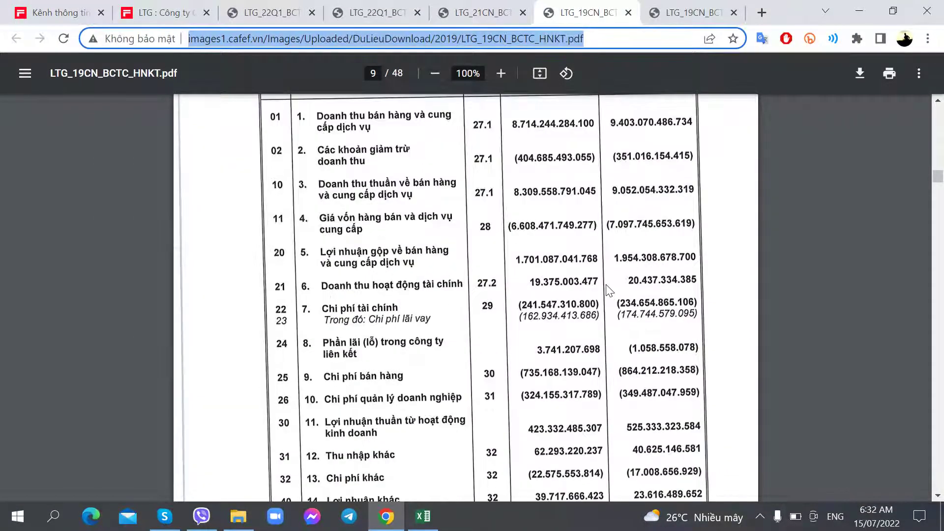
pyautogui.click(661, 7)
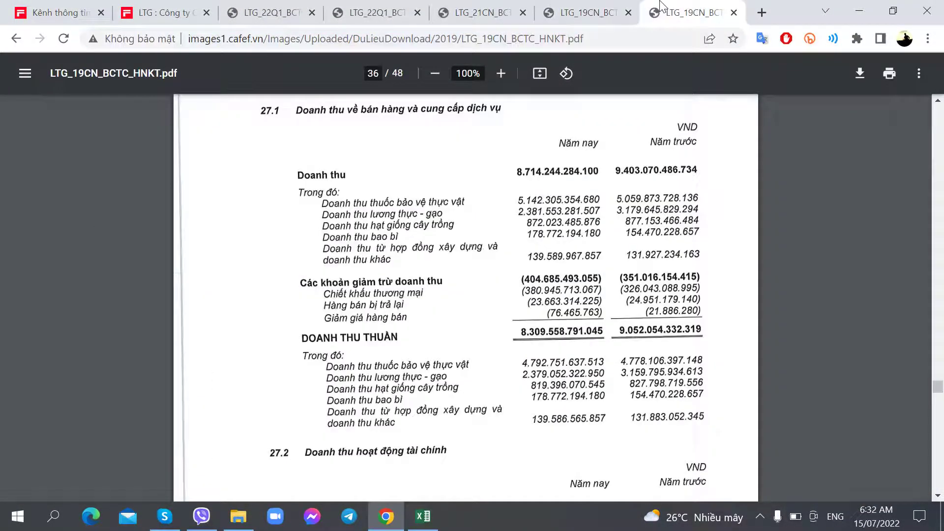
pyautogui.click(587, 12)
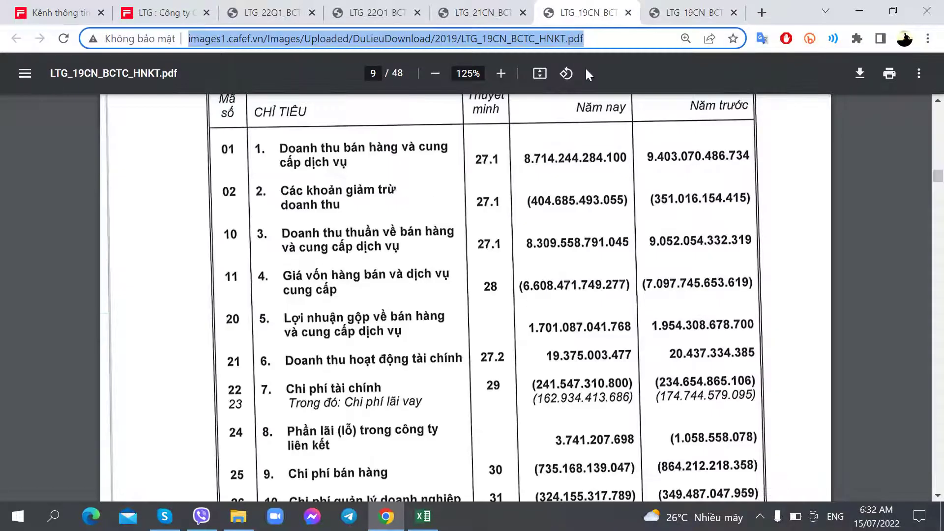
# Enter 8309 from the Chrome report as the 2019 Doanh thu Thuần in Excel.
pyautogui.hotkey('alt', 'Tab')
pyautogui.write('83')
pyautogui.hotkey('alt', 'Tab')
pyautogui.hotkey('alt', 'Tab')
pyautogui.hotkey('alt', 'Tab')
pyautogui.hotkey('alt', 'Tab')
pyautogui.press('BackSpace')
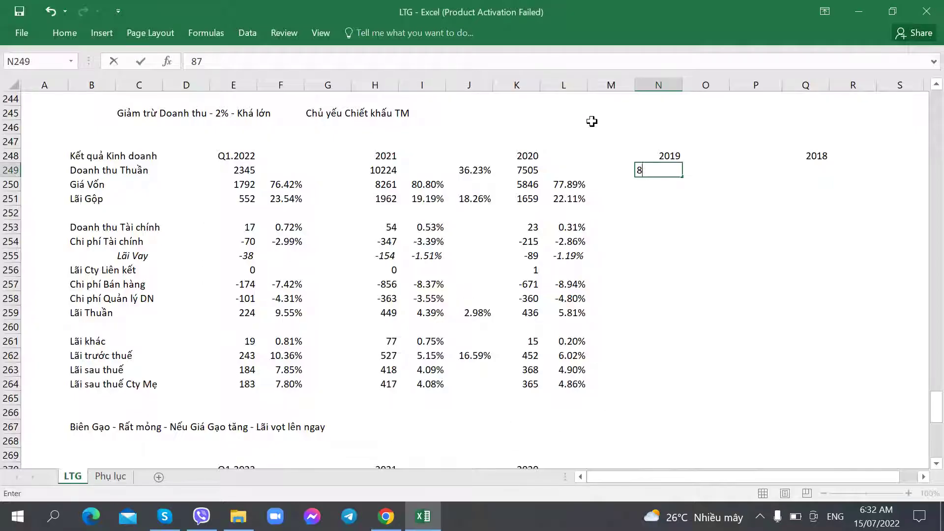
pyautogui.write('309')
pyautogui.hotkey('alt', 'Tab')
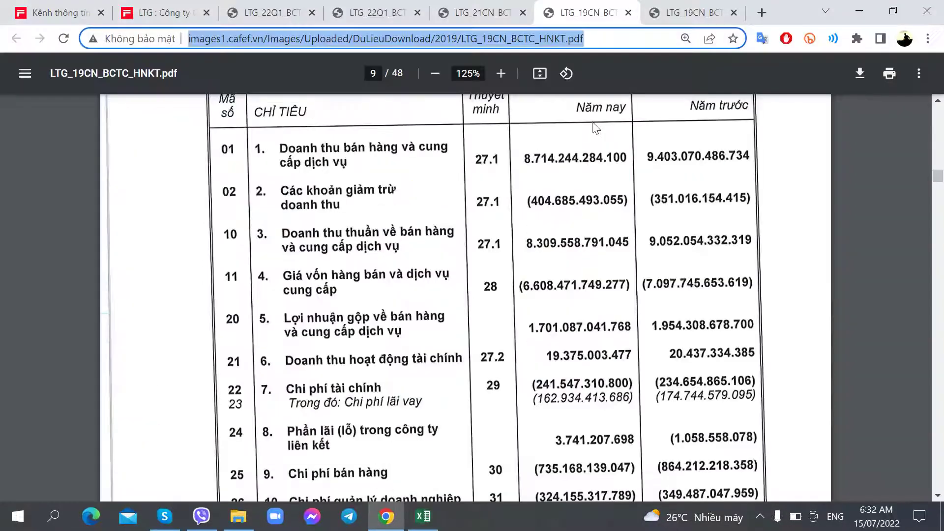
pyautogui.hotkey('alt', 'Tab')
pyautogui.press('Return')
pyautogui.press('Right')
pyautogui.write('6608')
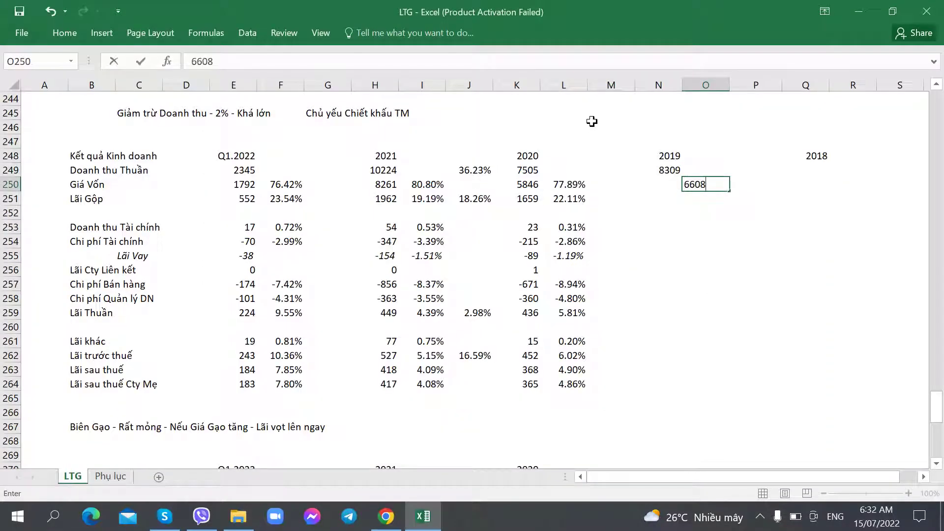
pyautogui.press('BackSpace')
pyautogui.press('BackSpace')
pyautogui.press('BackSpace')
pyautogui.press('BackSpace')
pyautogui.press('Left')
# Enter 6608 as the 2019 Giá Vốn beneath the 2019 Doanh thu Thuần.
pyautogui.write('6608')
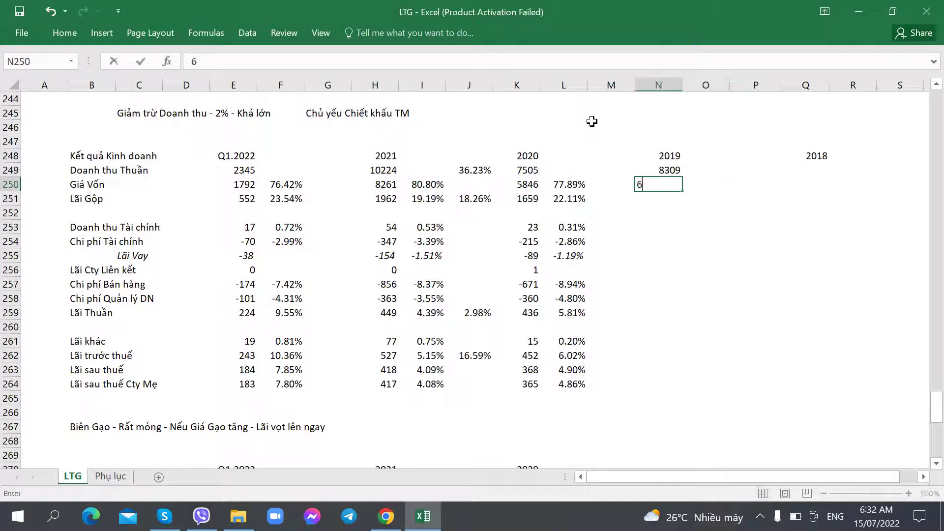
pyautogui.press('Right')
pyautogui.press('Down')
# Look up the gross profit in the Chrome report and enter 1701 as the 2019 Lãi Gộp in Excel.
pyautogui.press('Left')
pyautogui.press('Left')
pyautogui.press('Left')
pyautogui.press('Left')
pyautogui.hotkey('ctrl', 'c')
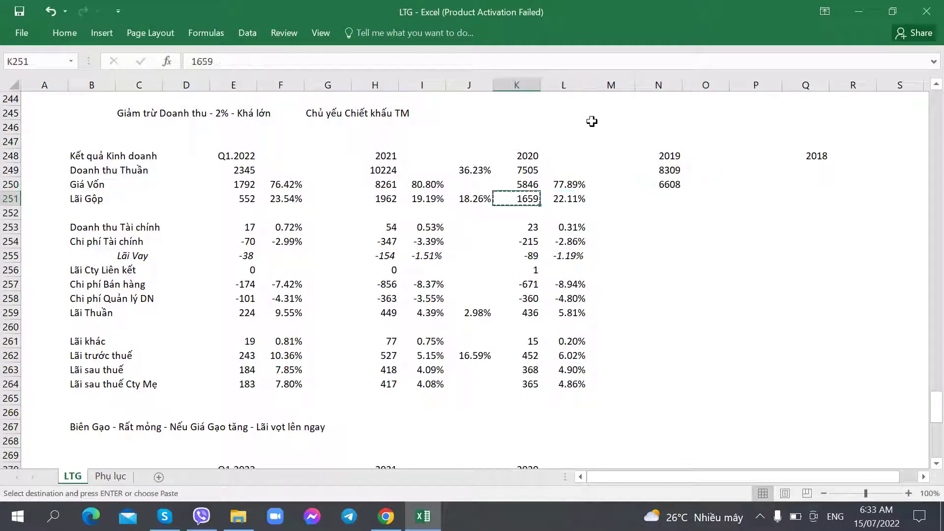
pyautogui.press('Right')
pyautogui.press('Right')
pyautogui.press('Right')
pyautogui.hotkey('alt', 'Tab')
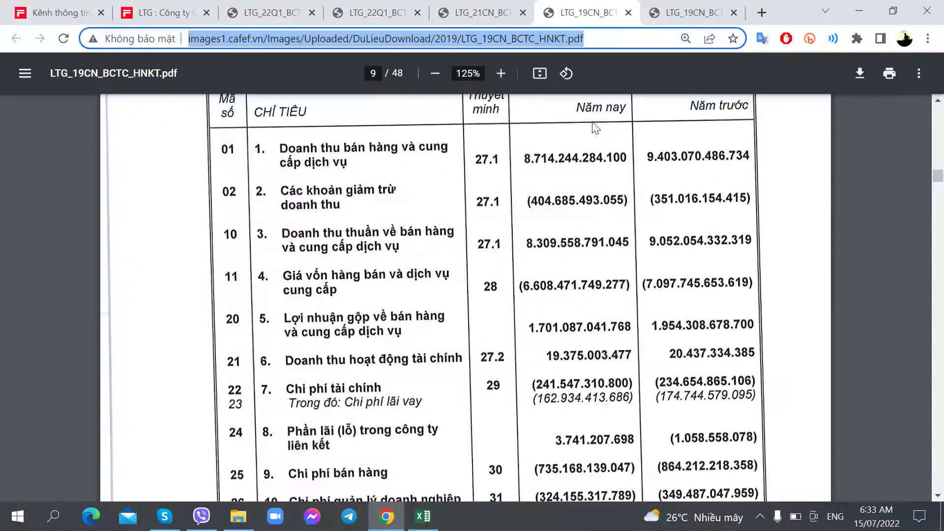
pyautogui.hotkey('alt', 'Tab')
pyautogui.write('1701')
# Copy the 2020 Giá Vốn percentage-of-revenue formula to the 2019 Giá Vốn and Lãi Gộp rows.
pyautogui.press('Left')
pyautogui.press('Up')
pyautogui.press('Left')
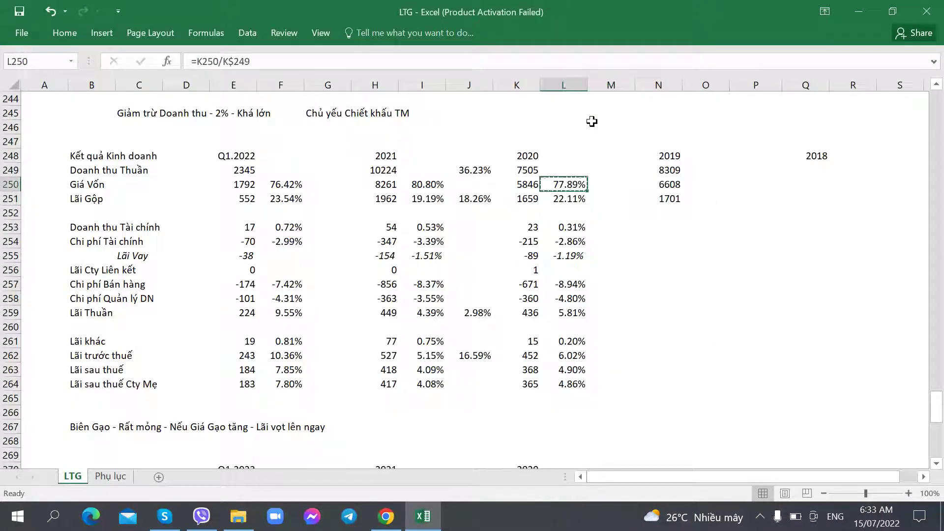
pyautogui.hotkey('ctrl', 'c')
pyautogui.press('Right')
pyautogui.press('Right')
pyautogui.press('Right')
pyautogui.hotkey('ctrl', 'v')
pyautogui.press('Down')
pyautogui.hotkey('ctrl', 'v')
pyautogui.press('Down')
pyautogui.press('Down')
pyautogui.press('Left')
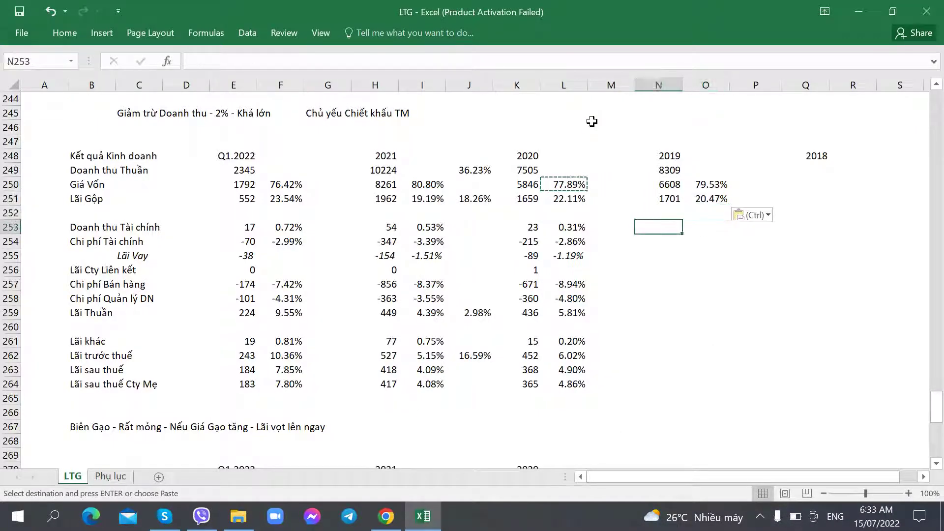
# Compare the Lãi Gộp margins across the years, then enter 19 from the Chrome report as the 2019 Doanh thu Tài chính.
pyautogui.click(660, 197)
pyautogui.click(569, 197)
pyautogui.click(414, 199)
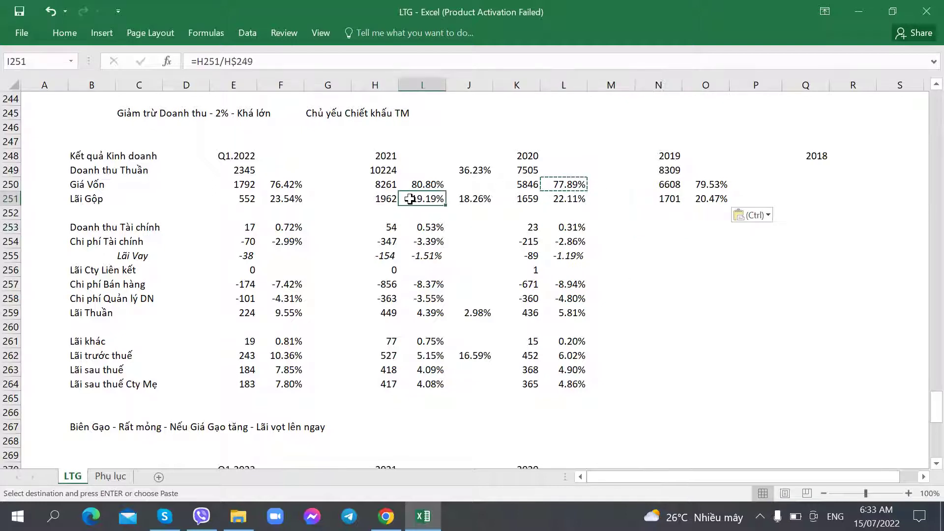
pyautogui.click(310, 198)
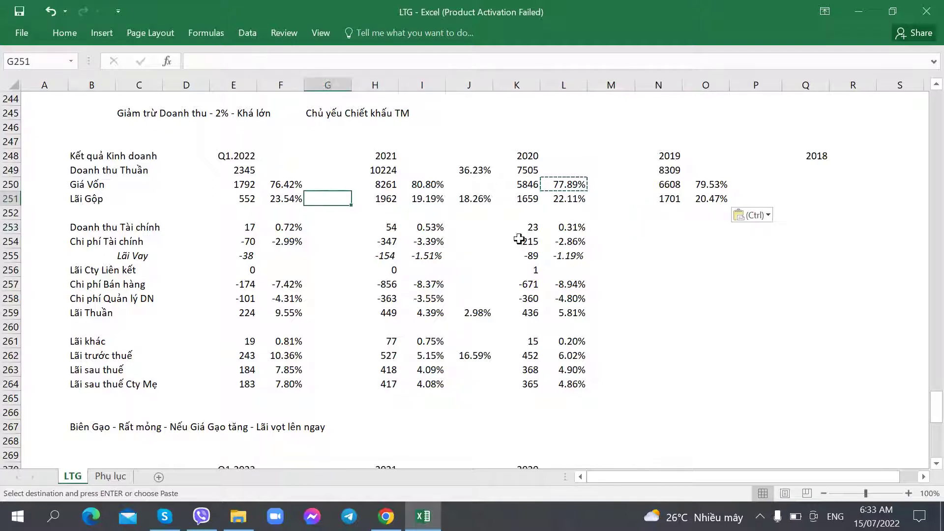
pyautogui.click(649, 226)
pyautogui.moveTo(244, 184); pyautogui.dragTo(283, 185)
pyautogui.hotkey('alt', 'Tab')
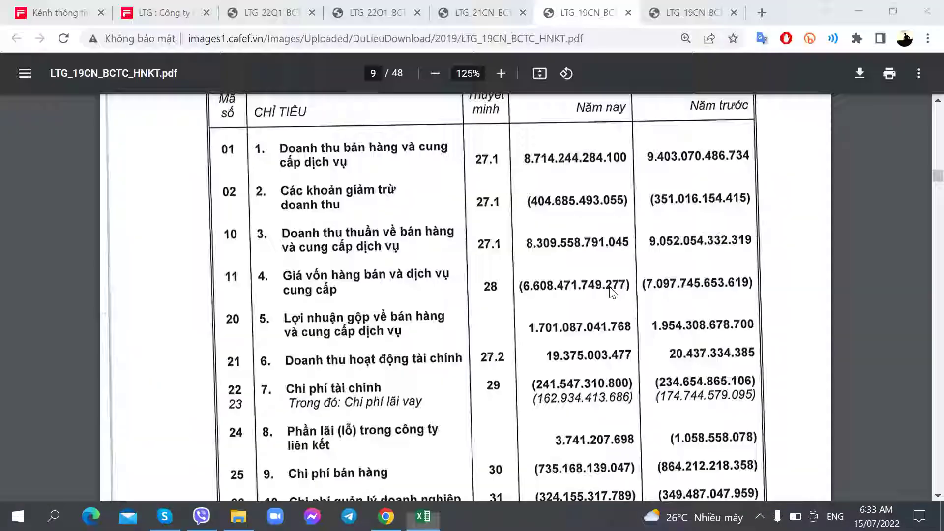
pyautogui.scroll(-2, 611, 291)
pyautogui.hotkey('alt', 'Tab')
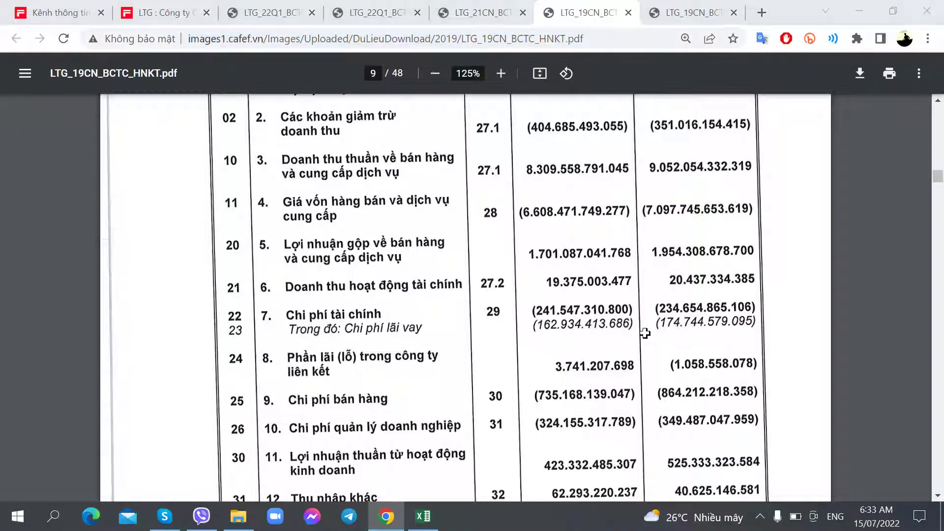
pyautogui.write('19')
pyautogui.press('Return')
# Enter -241 as the 2019 Chi phí Tài chính and -162 as the 2019 Lãi Vay from the Chrome report.
pyautogui.hotkey('alt', 'Tab')
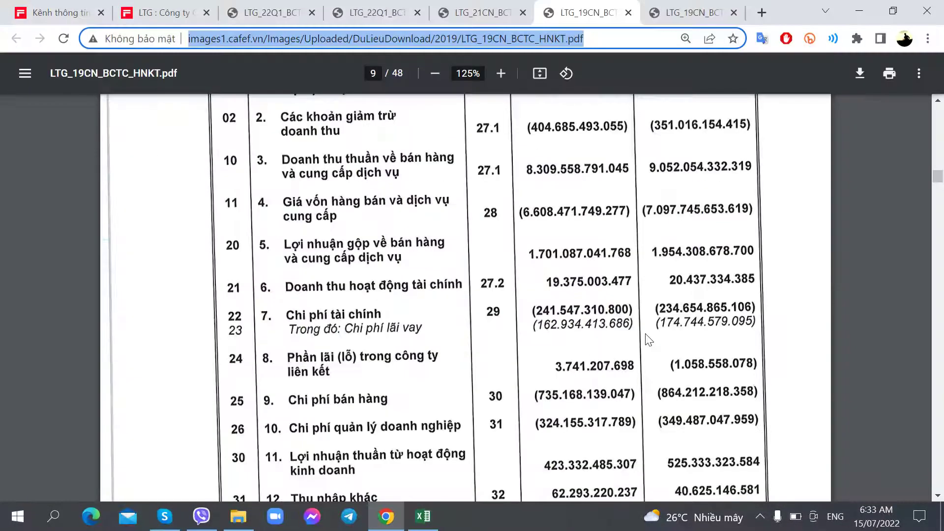
pyautogui.hotkey('alt', 'Tab')
pyautogui.write('-241')
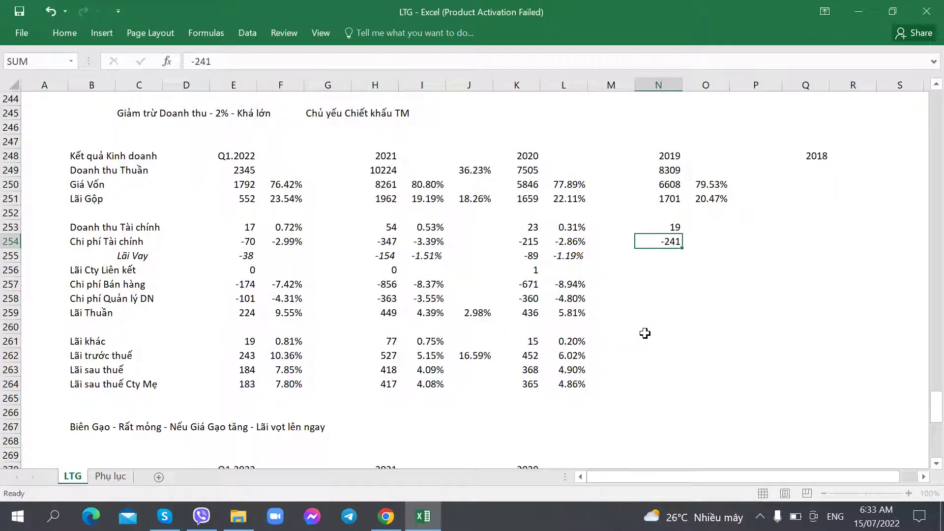
pyautogui.hotkey('alt', 'Tab')
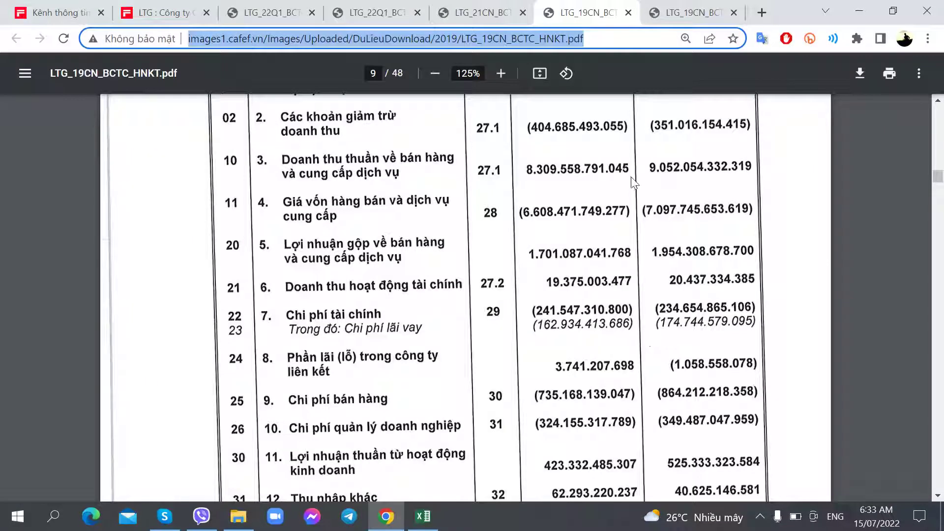
pyautogui.hotkey('alt', 'Tab')
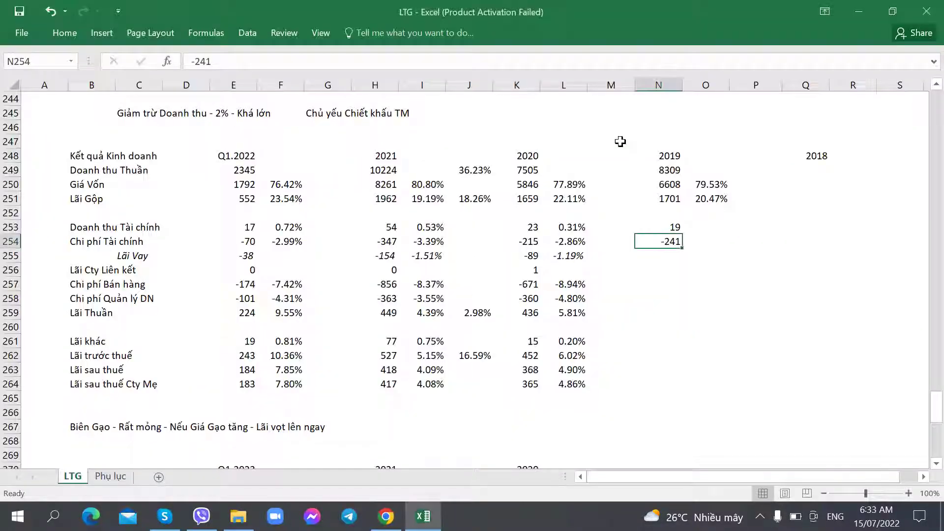
pyautogui.press('Return')
pyautogui.write('-162')
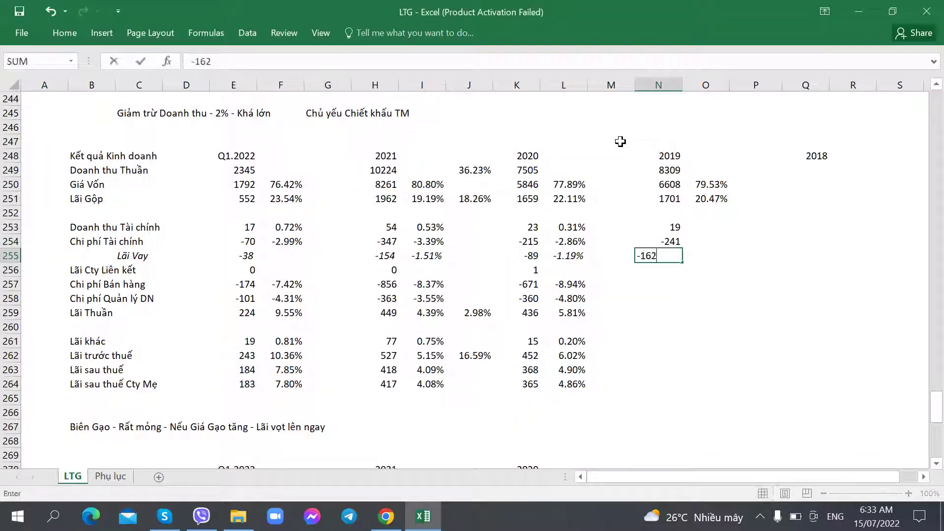
pyautogui.hotkey('ctrl', 'Return')
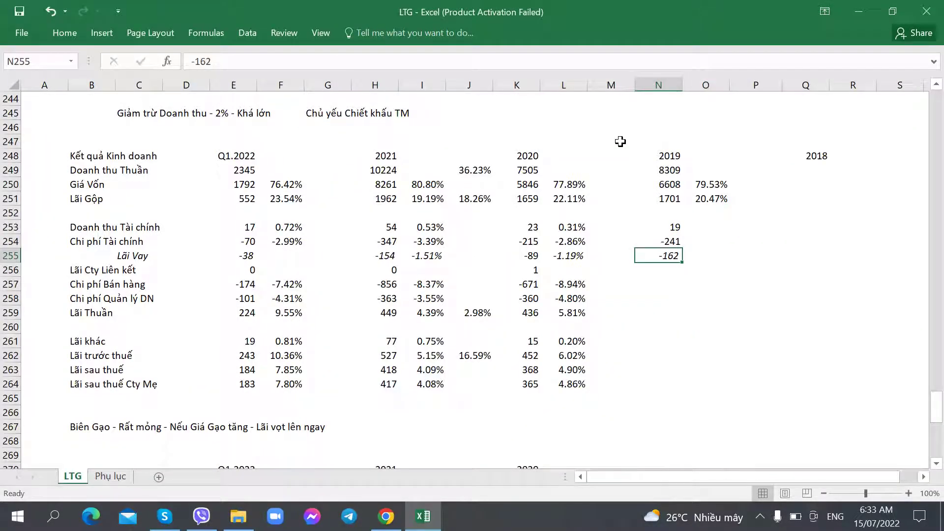
# Fill the missing Q1.2022 Lãi Vay percentage by copying the 2021 Lãi Vay formula into it.
pyautogui.press('Left')
pyautogui.press('Left')
pyautogui.press('Left')
pyautogui.press('Left')
pyautogui.press('Left')
pyautogui.press('Left')
pyautogui.press('Left')
pyautogui.press('Right')
pyautogui.press('Right')
pyautogui.hotkey('ctrl', 'c')
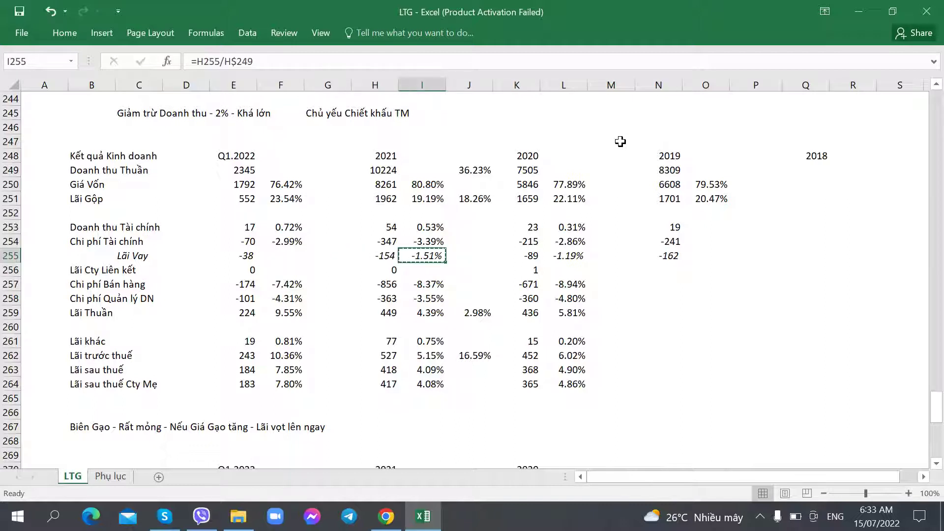
pyautogui.press('Left')
pyautogui.press('Left')
pyautogui.press('Left')
pyautogui.hotkey('ctrl', 'v')
# Copy the 2019 Lãi Gộp percentage formula to the 2019 Doanh thu Tài chính and Chi phí Tài chính rows.
pyautogui.press('Right')
pyautogui.press('Right')
pyautogui.press('Right')
pyautogui.press('Right')
pyautogui.press('Right')
pyautogui.press('Right')
pyautogui.press('Right')
pyautogui.press('Right')
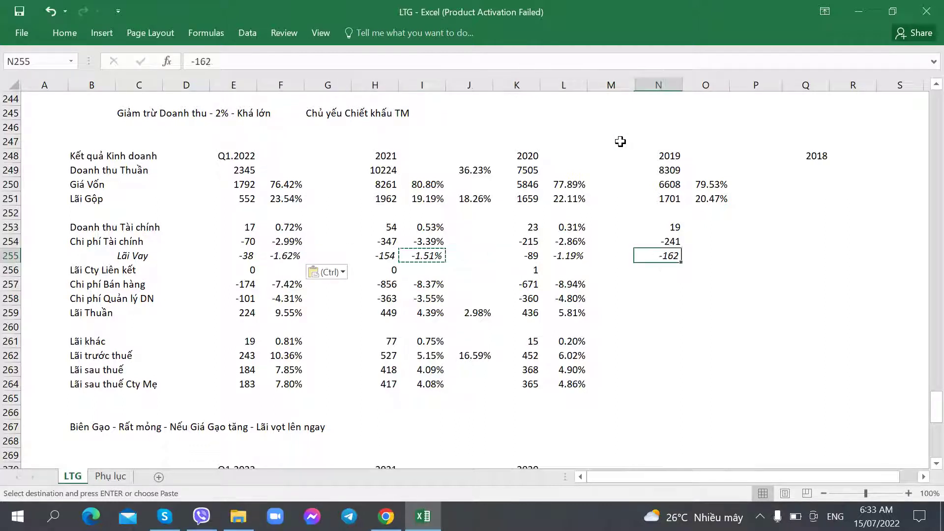
pyautogui.press('Up')
pyautogui.press('Up')
pyautogui.press('Up')
pyautogui.press('Up')
pyautogui.press('Right')
pyautogui.hotkey('ctrl', 'c')
pyautogui.press('Down')
pyautogui.press('Down')
pyautogui.hotkey('ctrl', 'v')
pyautogui.press('Down')
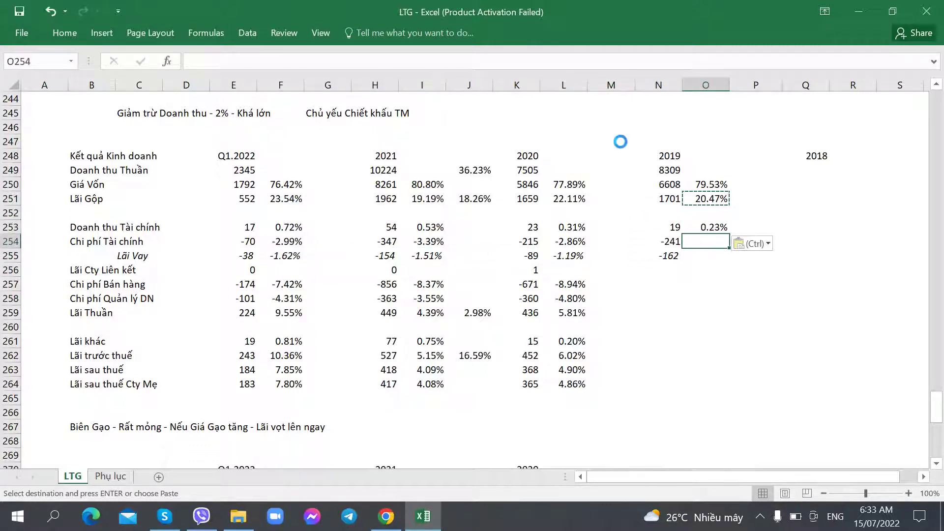
pyautogui.hotkey('ctrl', 'v')
# Copy the italic 2020 Lãi Vay percentage formula to the 2019 Lãi Vay row.
pyautogui.press('Down')
pyautogui.press('Left')
pyautogui.press('Left')
pyautogui.press('Left')
pyautogui.hotkey('ctrl', 'c')
pyautogui.press('Right')
pyautogui.press('Right')
pyautogui.press('Right')
pyautogui.hotkey('ctrl', 'v')
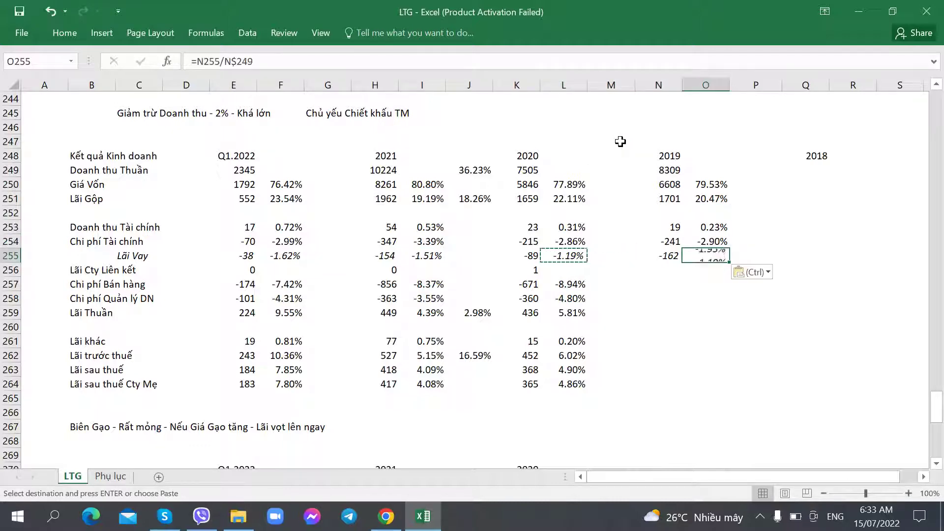
# Look up the associates' profit in the Chrome report and enter 3 as the 2019 Lãi Cty Liên kết in Excel.
pyautogui.press('Left')
pyautogui.press('Up')
pyautogui.press('Down')
pyautogui.press('Down')
pyautogui.press('Down')
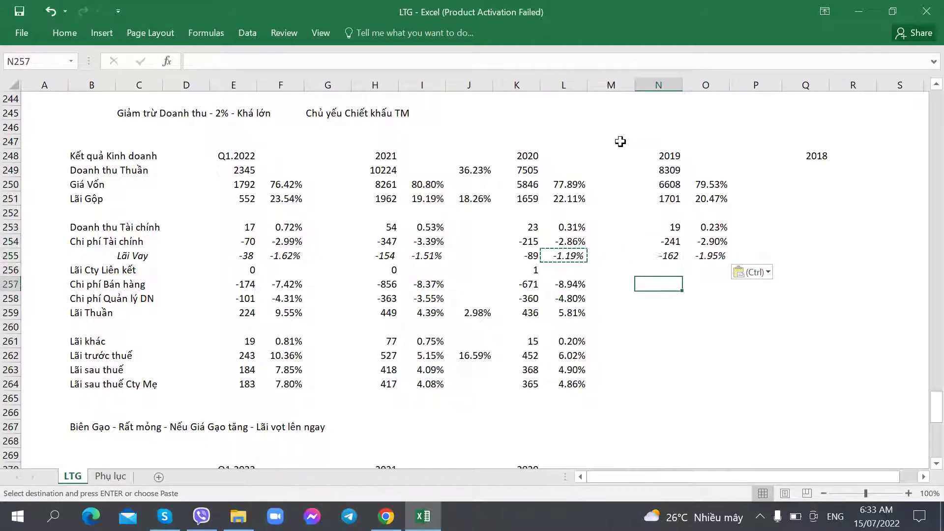
pyautogui.hotkey('alt', 'Tab')
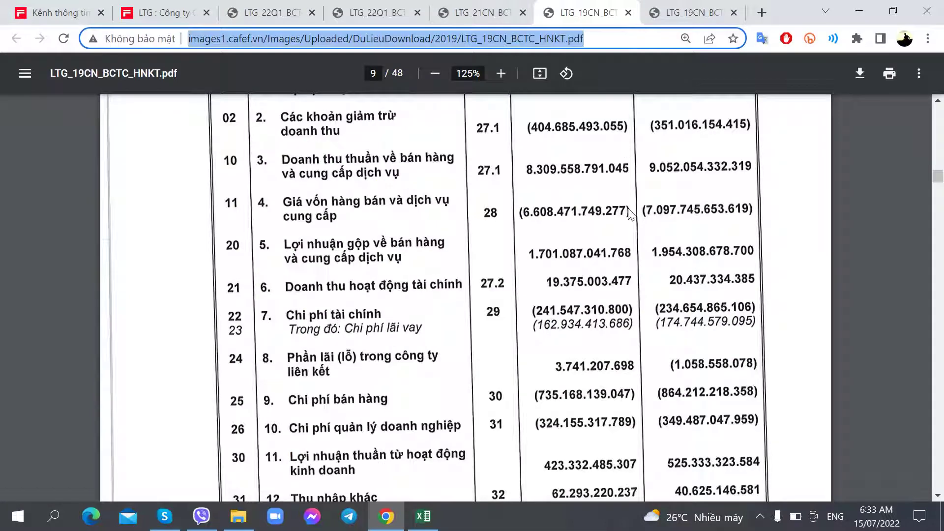
pyautogui.hotkey('alt', 'Tab')
pyautogui.write('3')
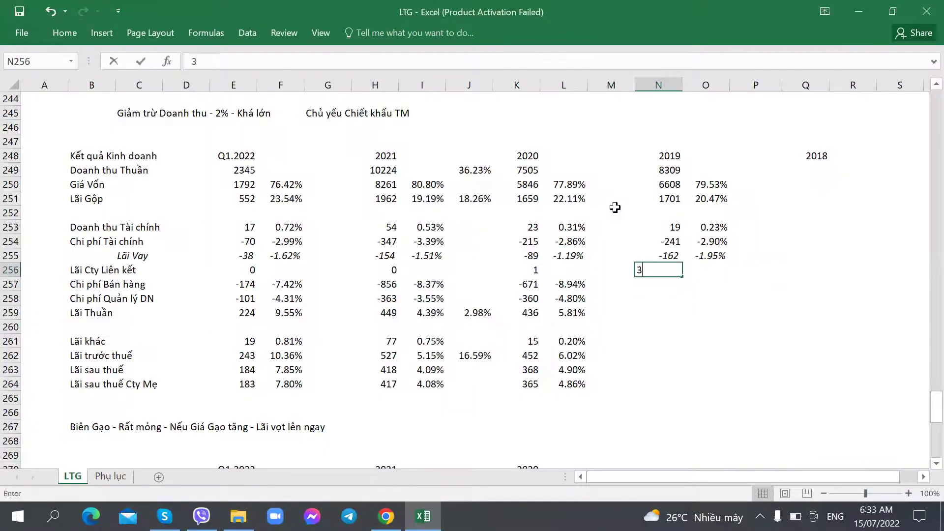
pyautogui.press('Right')
pyautogui.hotkey('ctrl', 'v')
pyautogui.press('Delete')
pyautogui.press('Down')
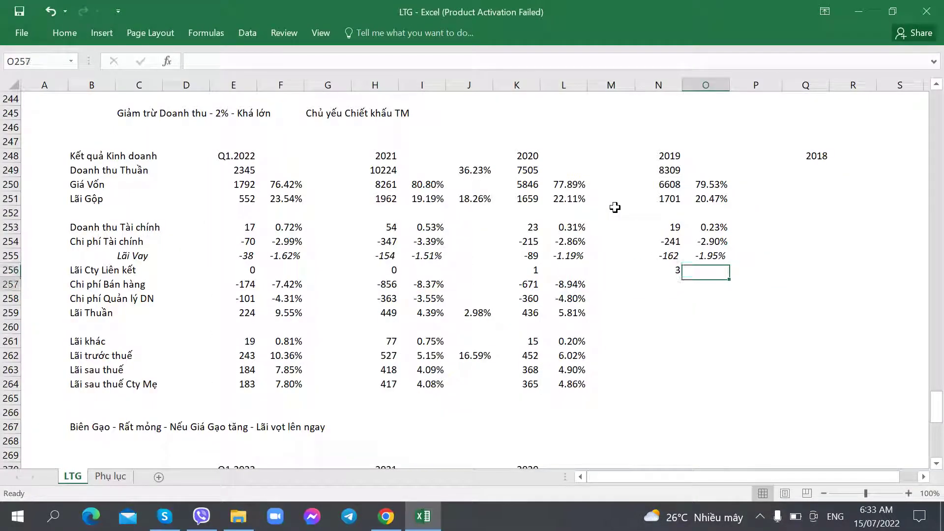
pyautogui.press('Up')
pyautogui.press('Down')
# Look up the selling expenses in the Chrome report and enter -735 as the 2019 Chi phí Bán hàng in Excel.
pyautogui.press('Left')
pyautogui.hotkey('alt', 'Tab')
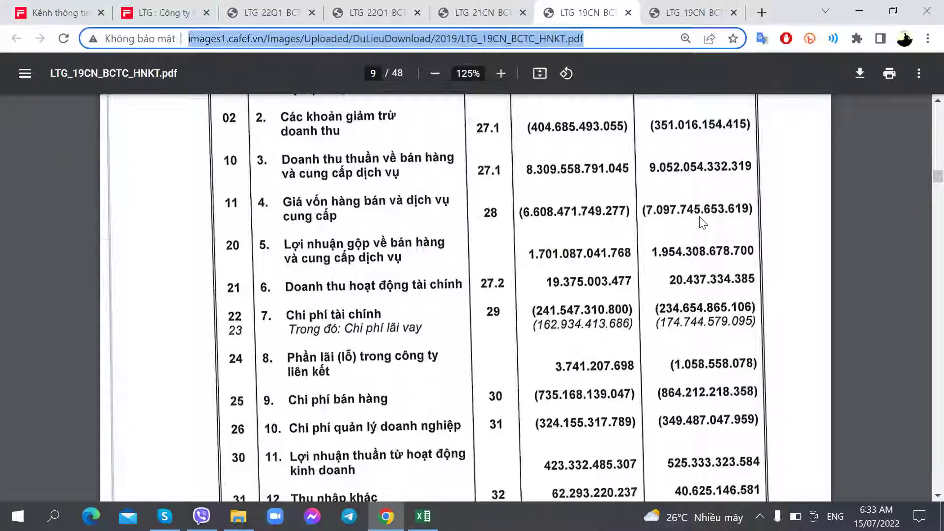
pyautogui.scroll(-1, 702, 223)
pyautogui.hotkey('alt', 'Tab')
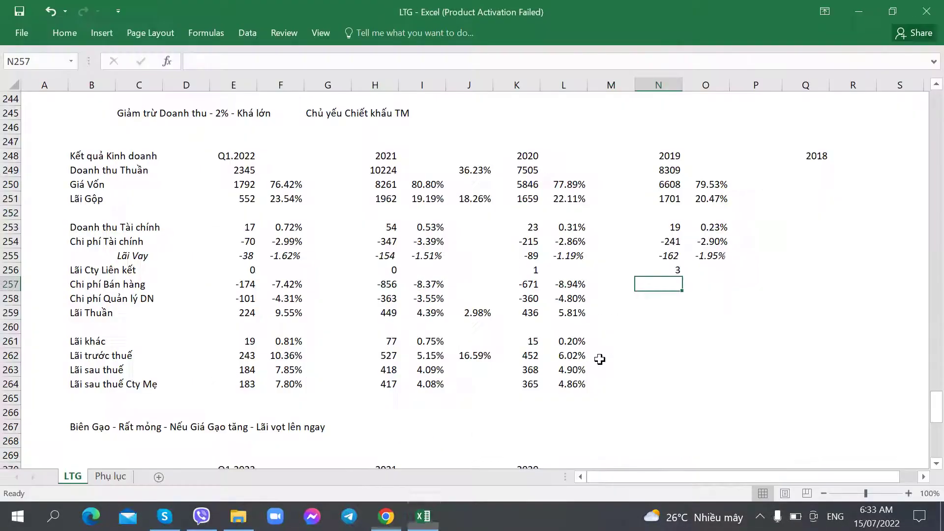
pyautogui.write('-735')
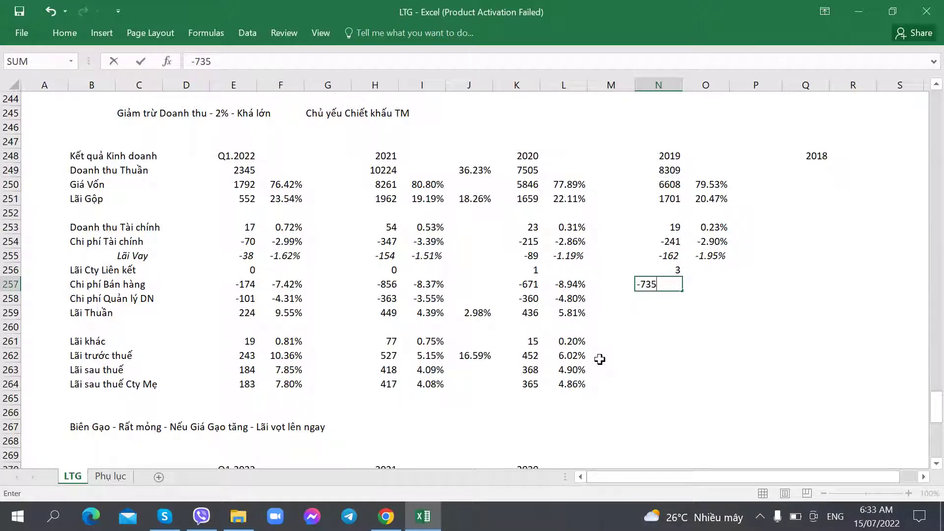
pyautogui.press('Tab')
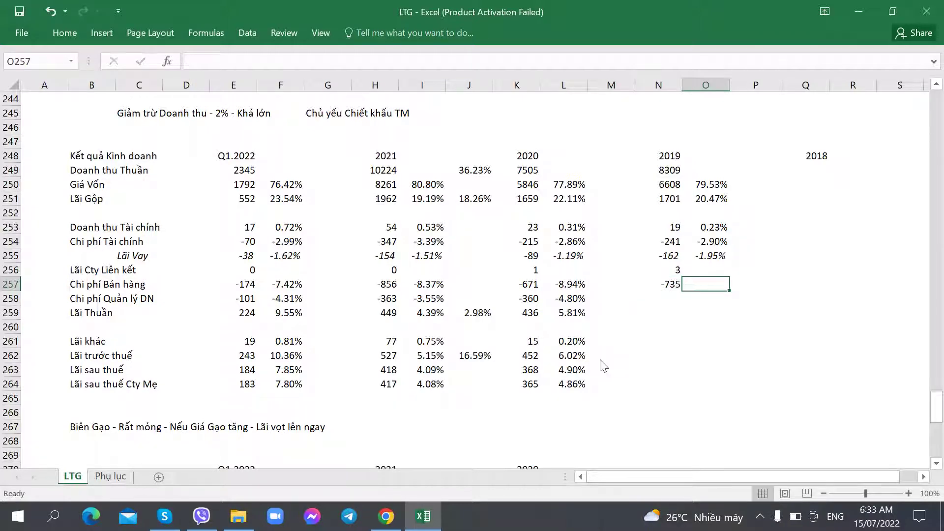
# Copy the 2019 Doanh thu Tài chính percentage formula to the 2019 Chi phí Bán hàng row.
pyautogui.hotkey('alt', 'Tab')
pyautogui.hotkey('alt', 'Tab')
pyautogui.click(714, 225)
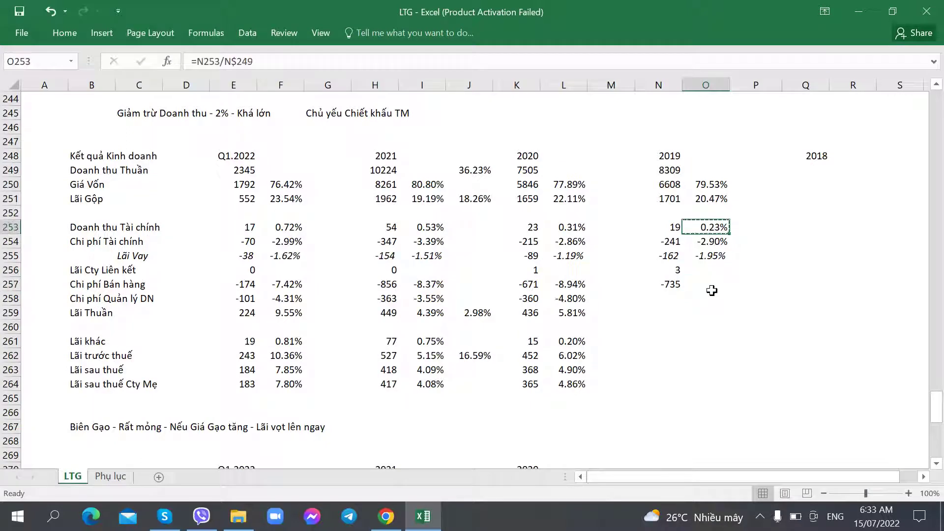
pyautogui.hotkey('ctrl', 'c')
pyautogui.click(708, 284)
pyautogui.hotkey('ctrl', 'v')
# Look up the administrative expenses in the Chrome report and enter -324 as the 2019 Chi phí Quản lý DN in Excel.
pyautogui.click(663, 301)
pyautogui.hotkey('alt', 'Tab')
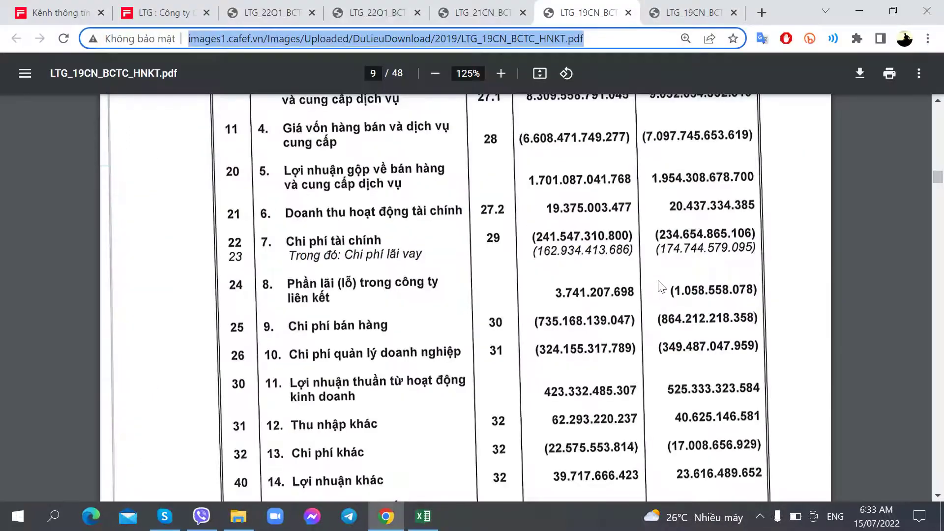
pyautogui.hotkey('alt', 'Tab')
pyautogui.write('-324')
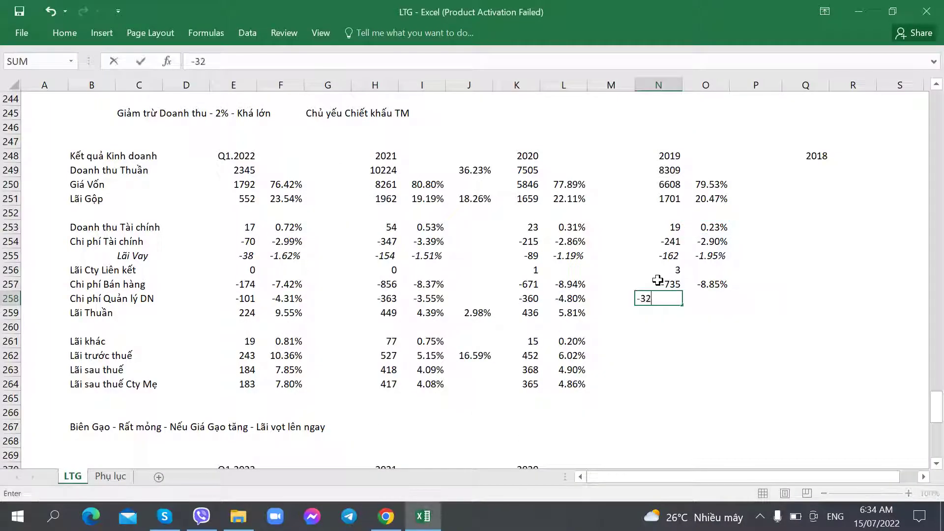
pyautogui.press('Tab')
# Copy the 2019 Chi phí Bán hàng percentage formula to the 2019 Chi phí Quản lý DN row.
pyautogui.hotkey('ctrl', 'v')
pyautogui.press('Up')
pyautogui.hotkey('ctrl', 'c')
pyautogui.press('Down')
pyautogui.hotkey('ctrl', 'v')
pyautogui.press('Down')
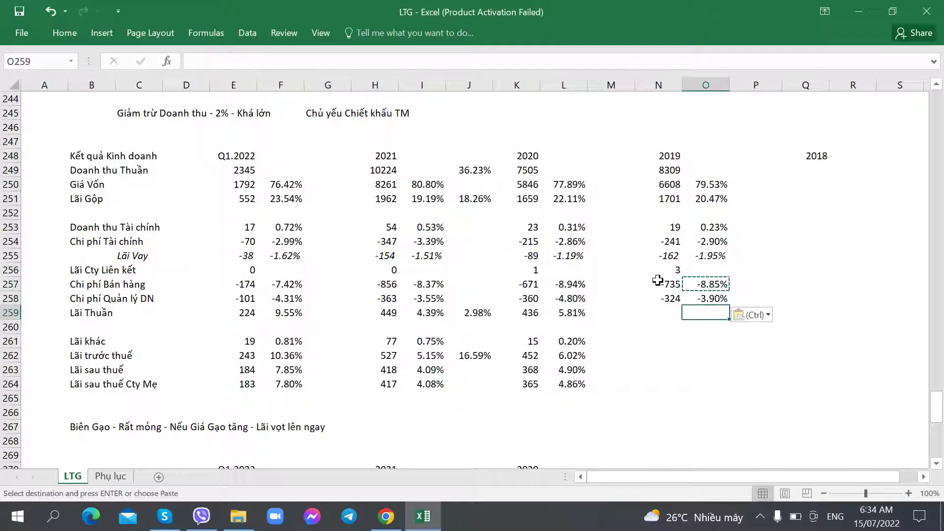
pyautogui.press('Up')
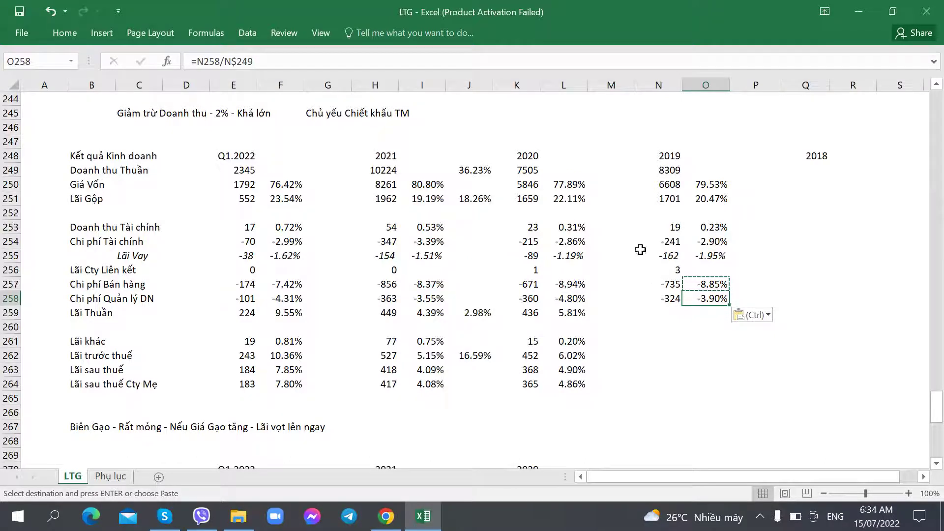
# Compare the Chi phí Bán hàng and Chi phí Quản lý DN percentages across Q1.2022, 2021, 2020 and 2019.
pyautogui.moveTo(286, 285); pyautogui.dragTo(290, 299)
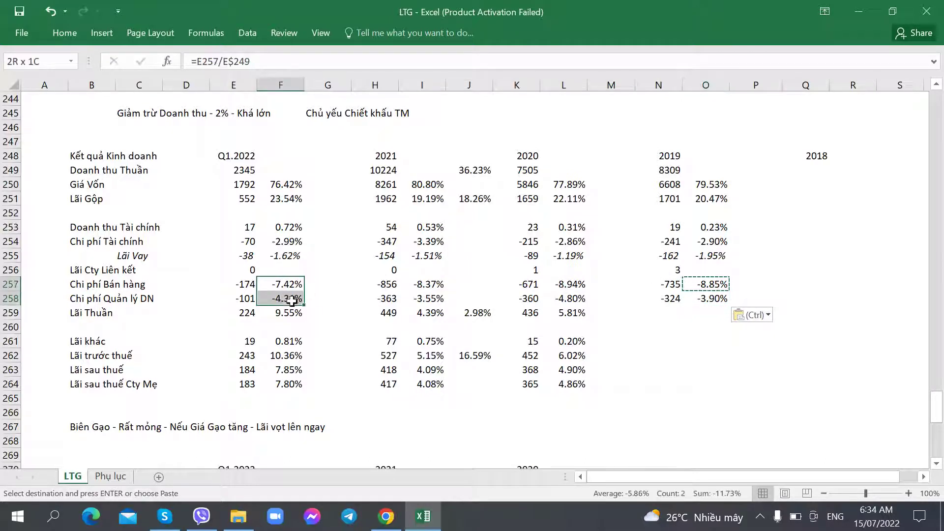
pyautogui.moveTo(421, 285)
pyautogui.mouseDown()
pyautogui.moveTo(430, 284)
pyautogui.moveTo(428, 300)
pyautogui.mouseUp()
pyautogui.hotkey('ctrl', 'v')
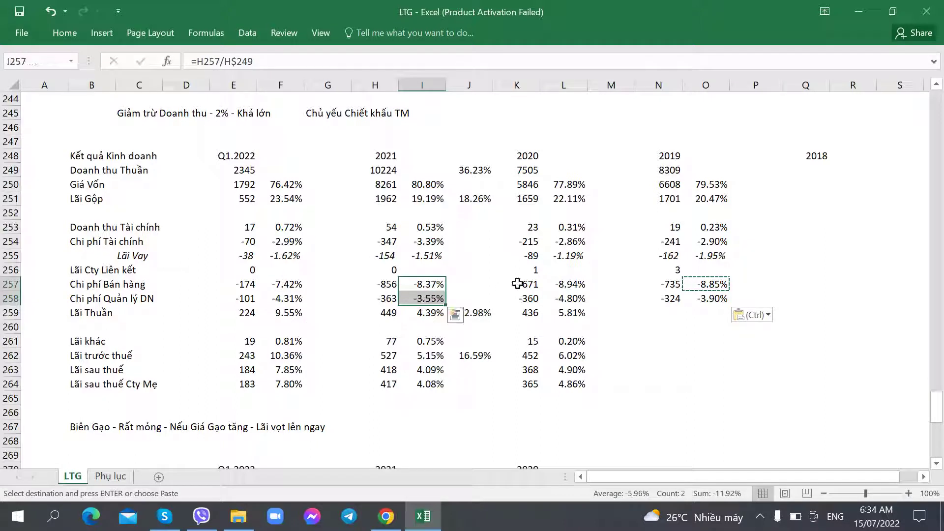
pyautogui.moveTo(565, 284); pyautogui.dragTo(566, 299)
pyautogui.hotkey('ctrl', 'v')
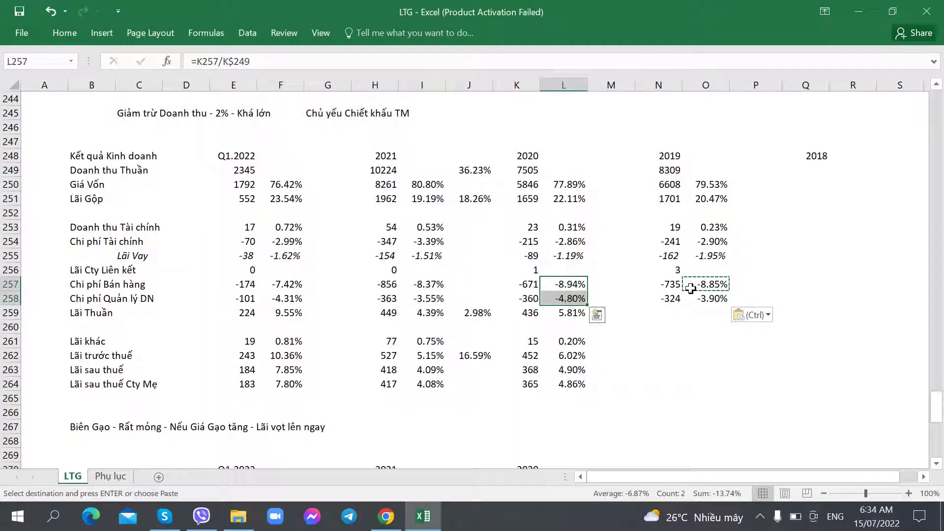
pyautogui.moveTo(691, 288); pyautogui.dragTo(710, 300)
pyautogui.hotkey('ctrl', 'v')
# Look up the net operating profit in the Chrome report and enter 423 as the 2019 Lãi Thuần in Excel.
pyautogui.click(654, 313)
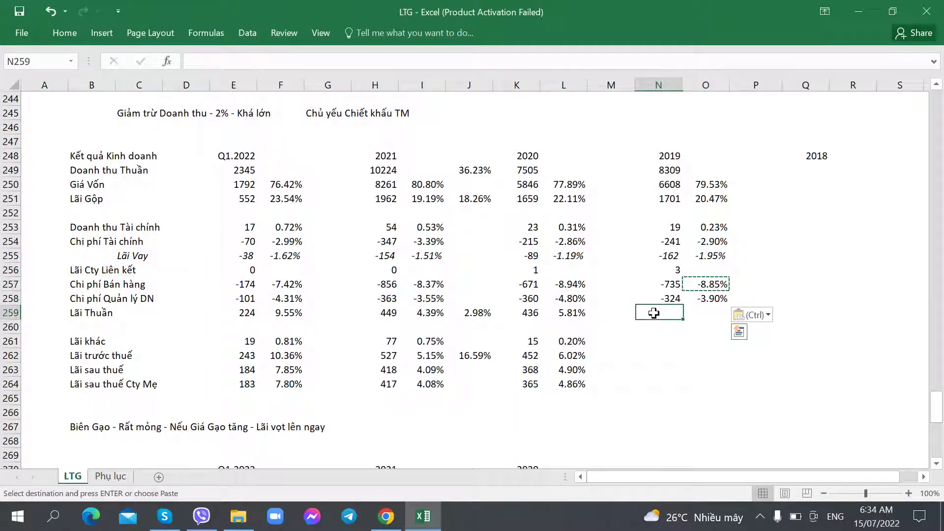
pyautogui.hotkey('alt', 'Tab')
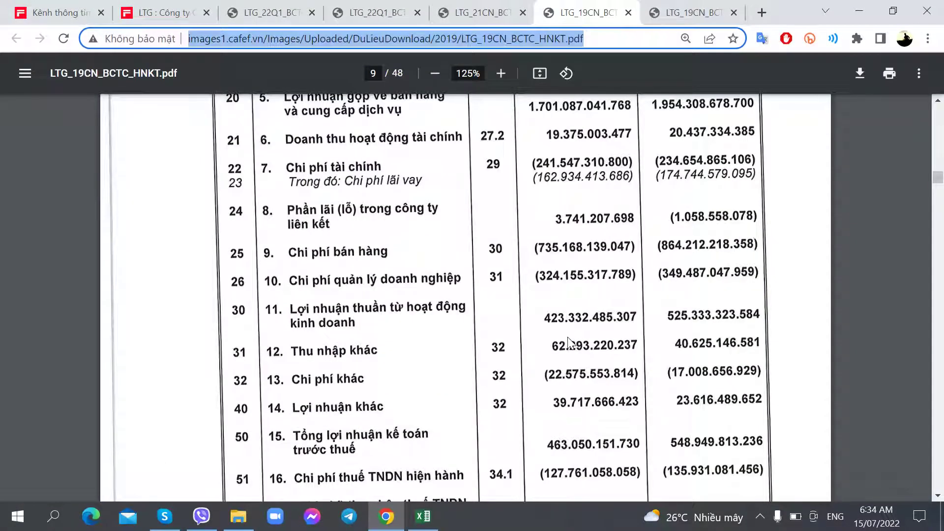
pyautogui.hotkey('alt', 'Tab')
pyautogui.write('423')
pyautogui.press('Tab')
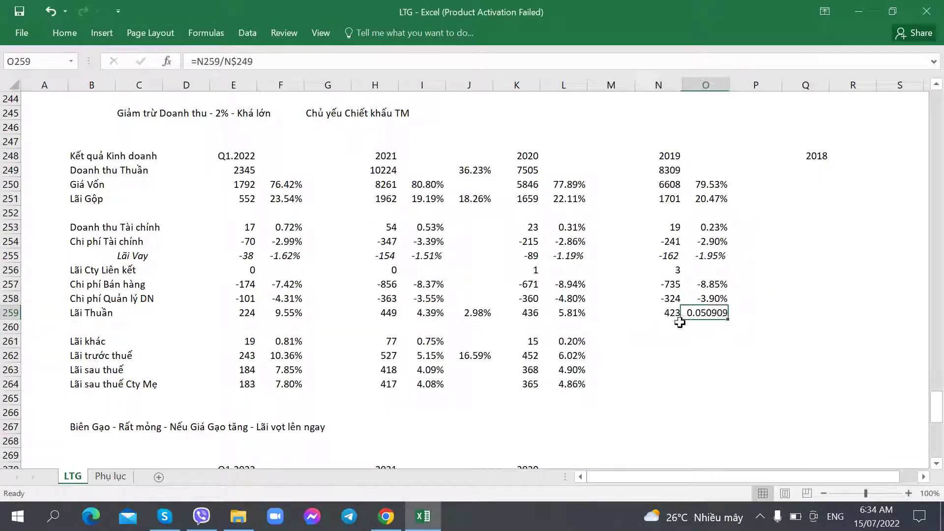
# Copy the 2019 Chi phí Quản lý DN percentage formula to the 2019 Lãi Thuần row.
pyautogui.click(713, 298)
pyautogui.hotkey('ctrl', 'c')
pyautogui.click(713, 313)
pyautogui.hotkey('ctrl', 'v')
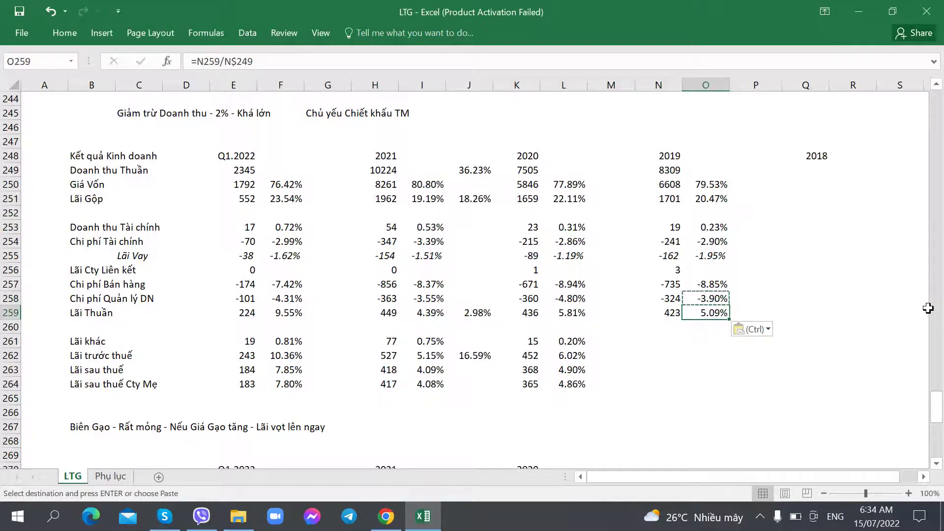
pyautogui.click(707, 325)
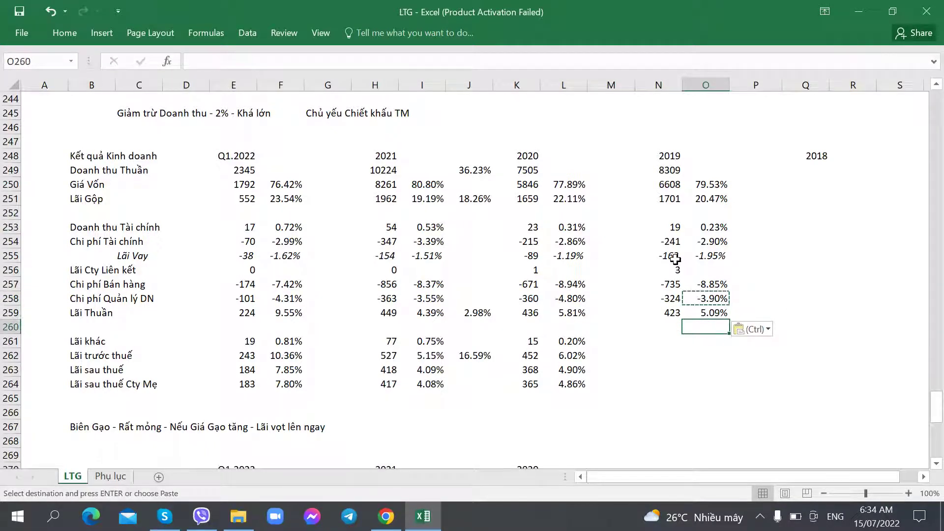
pyautogui.click(670, 194)
pyautogui.click(672, 312)
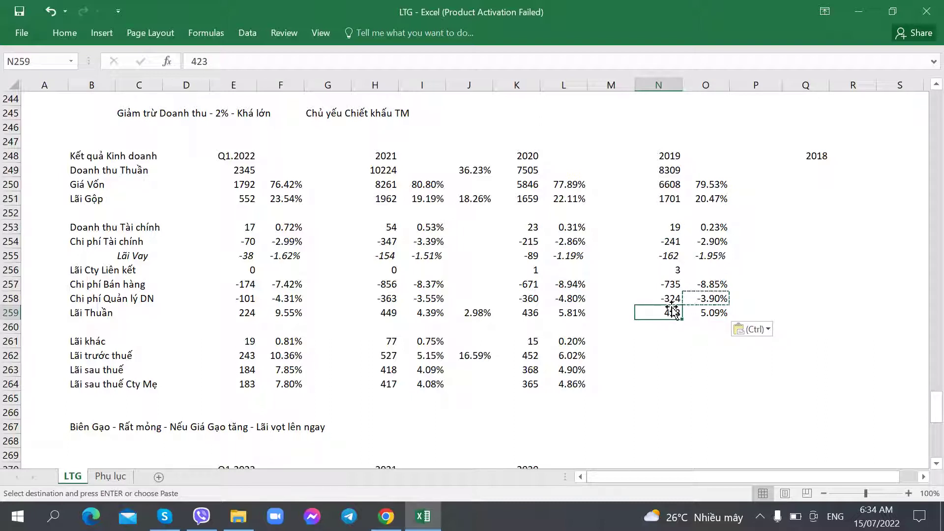
# Look up the other profit in the Chrome report and enter 39 as the 2019 Lãi khác in Excel.
pyautogui.click(665, 339)
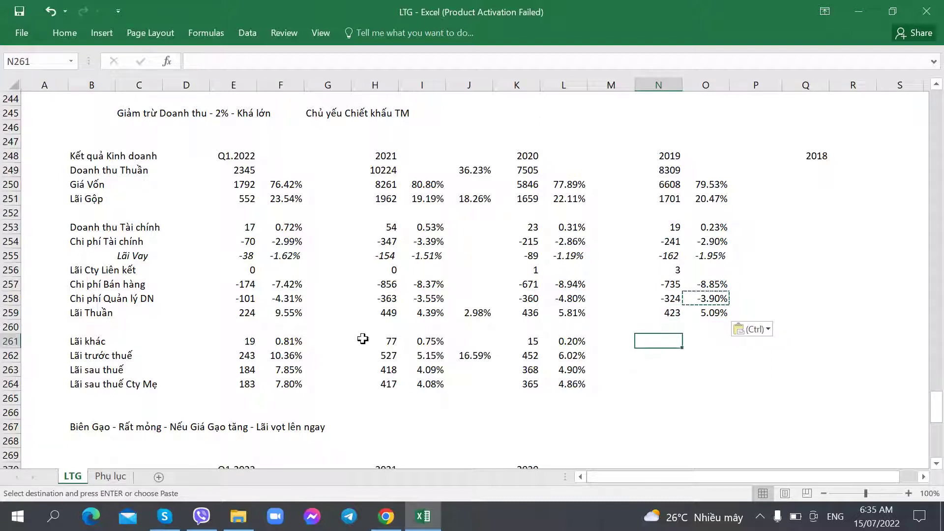
pyautogui.hotkey('alt', 'Tab')
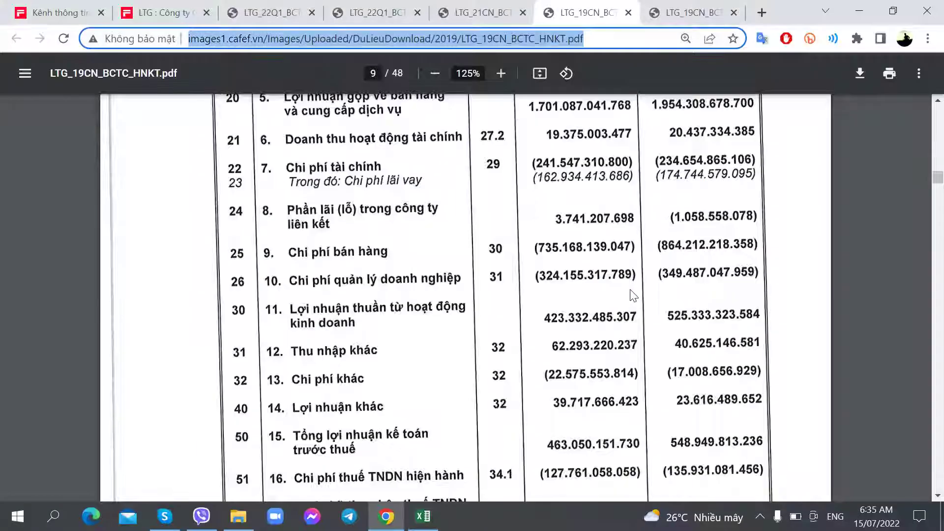
pyautogui.hotkey('alt', 'Tab')
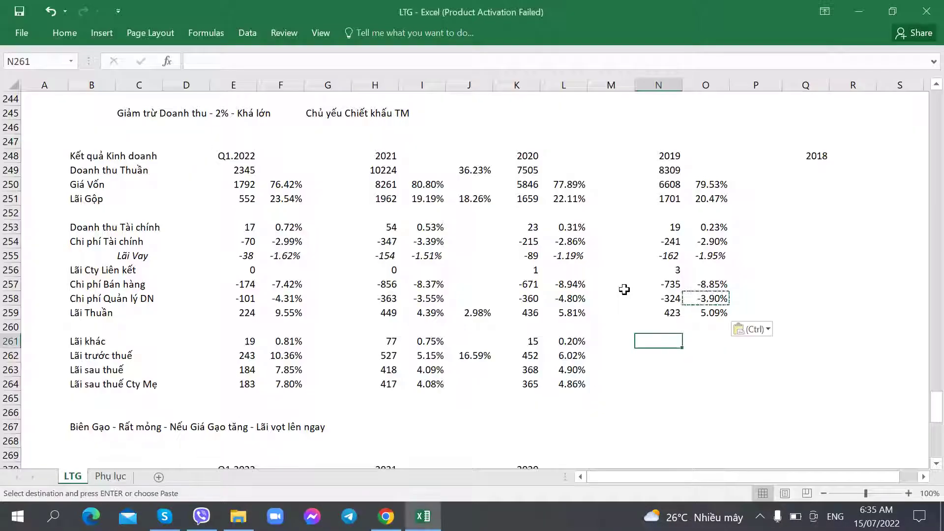
pyautogui.hotkey('alt', 'Tab')
pyautogui.hotkey('alt', 'Tab')
pyautogui.write('39')
pyautogui.press('Tab')
# Copy the 2019 Lãi Thuần percentage formula to the 2019 Lãi khác row.
pyautogui.press('Up')
pyautogui.press('Up')
pyautogui.hotkey('ctrl', 'c')
pyautogui.press('Down')
pyautogui.press('Down')
pyautogui.hotkey('ctrl', 'v')
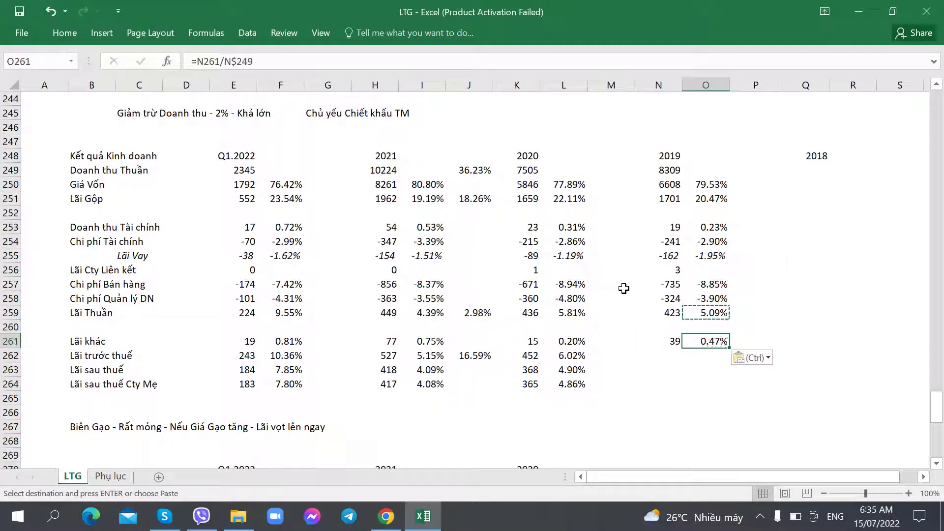
# Switch to the 2019 report notes in Chrome and examine the revenue, deductions and net revenue breakdown by segment in note 27.1.
pyautogui.hotkey('alt', 'Tab')
pyautogui.click(693, 12)
pyautogui.scroll(-10, 577, 226)
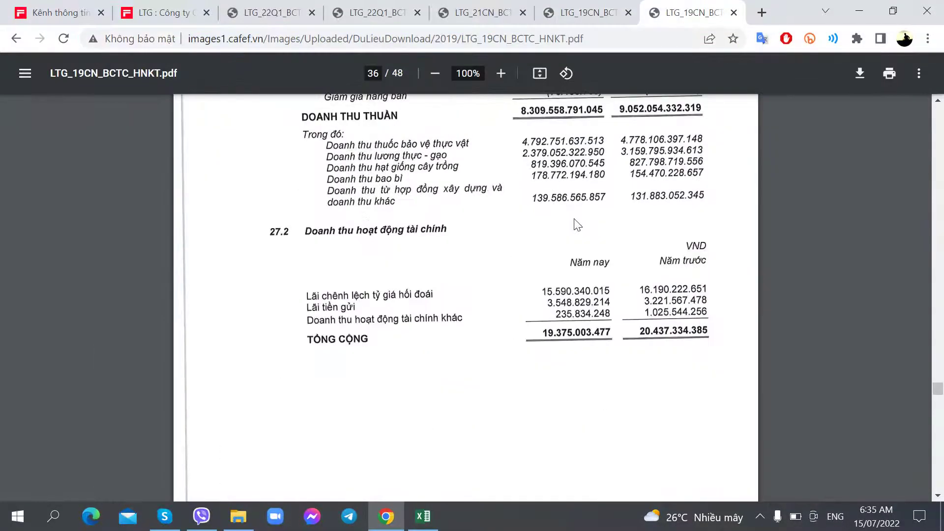
pyautogui.scroll(10, 576, 225)
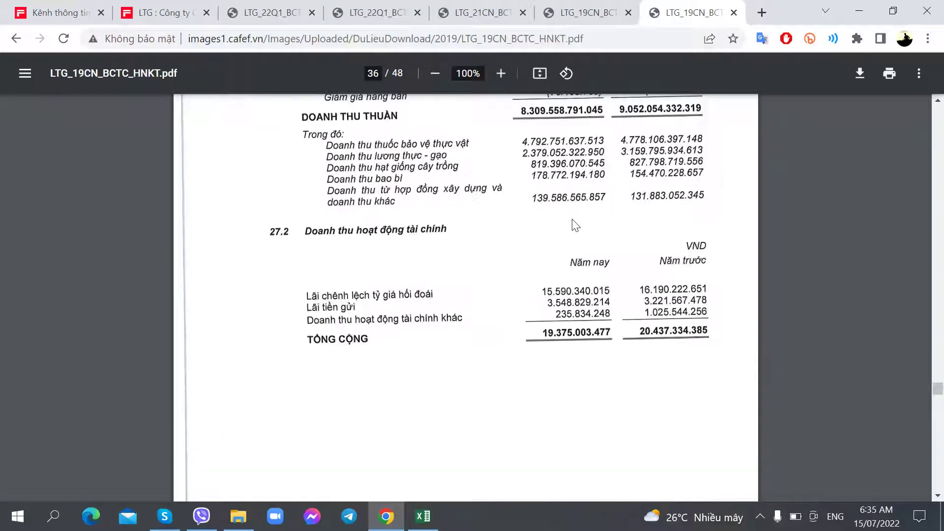
pyautogui.scroll(-10, 575, 227)
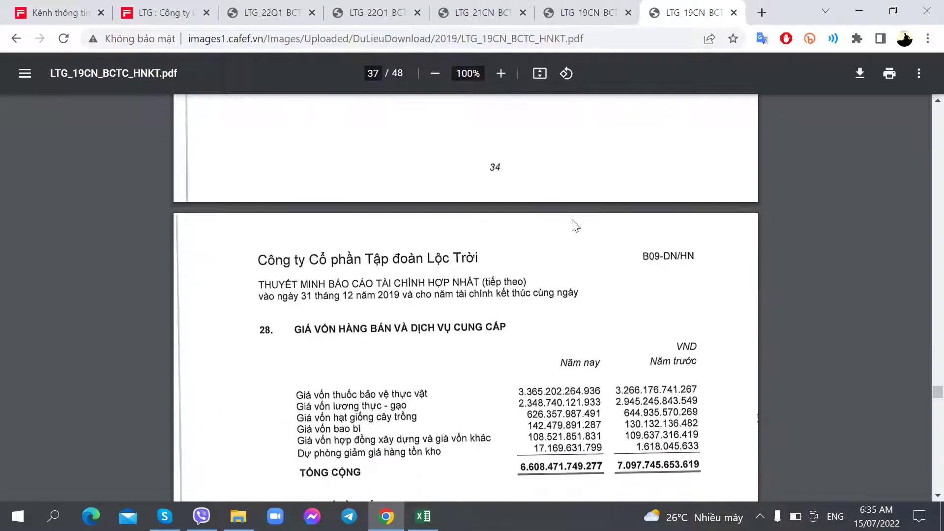
pyautogui.scroll(10, 575, 227)
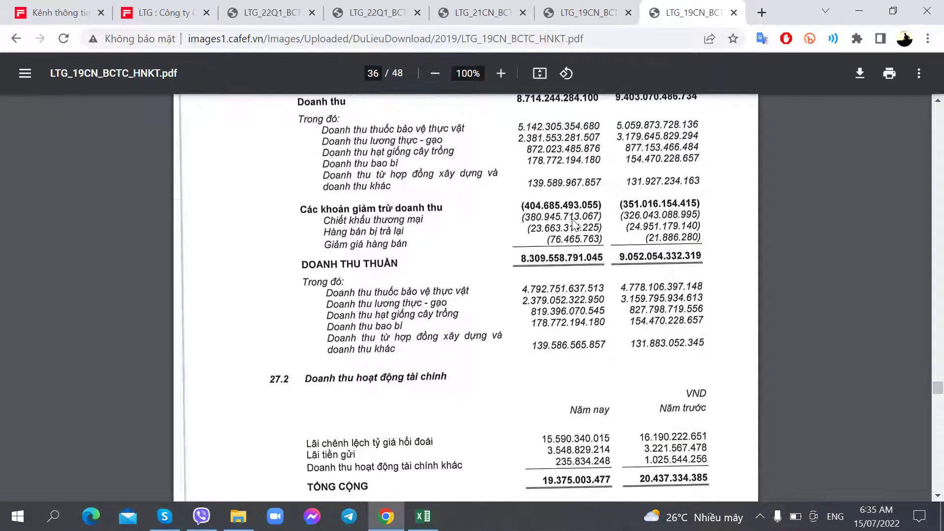
pyautogui.scroll(2, 574, 223)
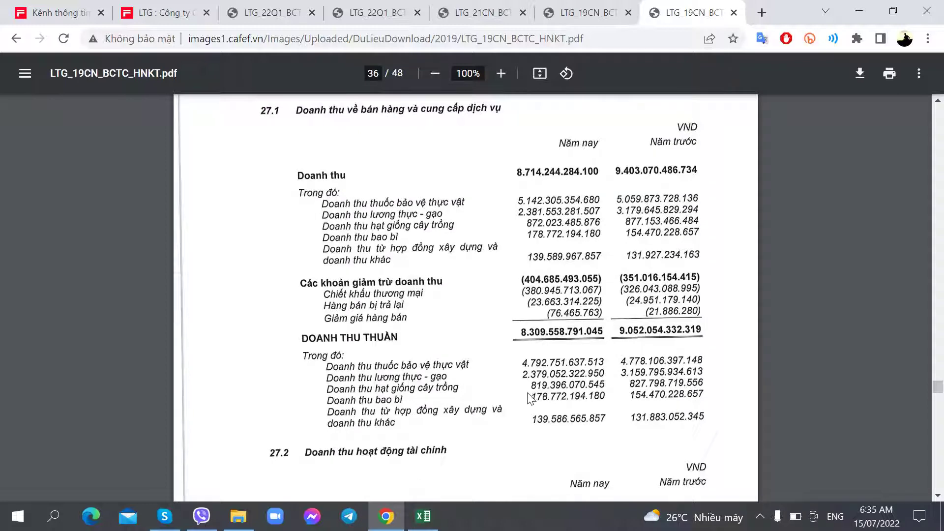
pyautogui.scroll(-2, 580, 352)
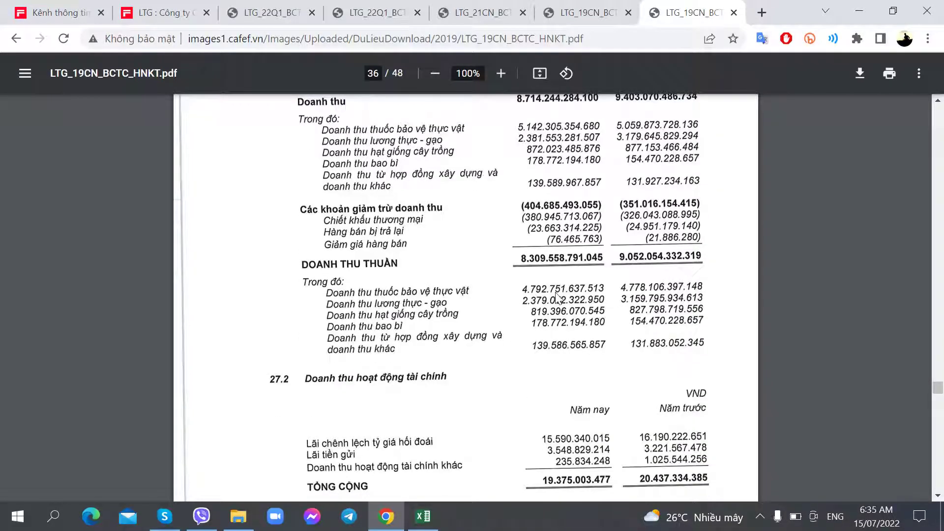
pyautogui.scroll(2, 520, 283)
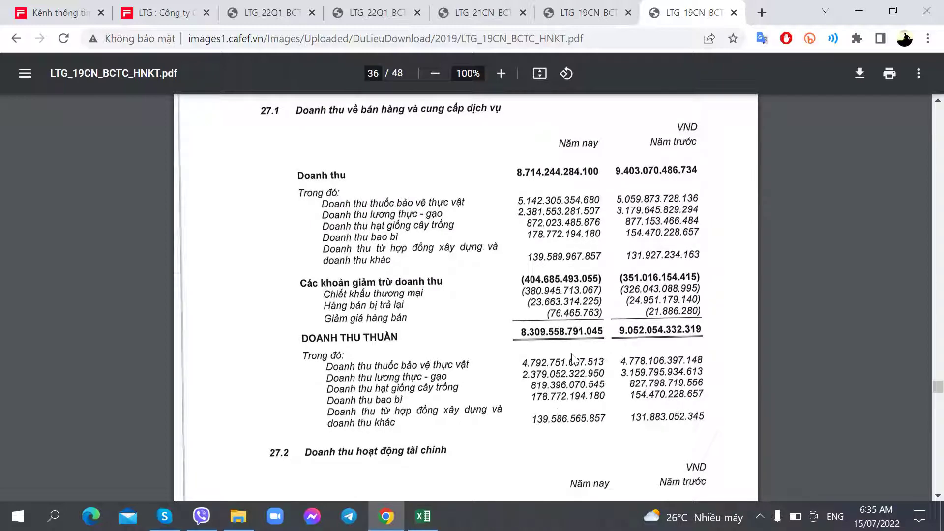
# Examine the report notes on segment cost of goods sold, financial and selling expenses, and other income and expenses.
pyautogui.scroll(-15, 527, 372)
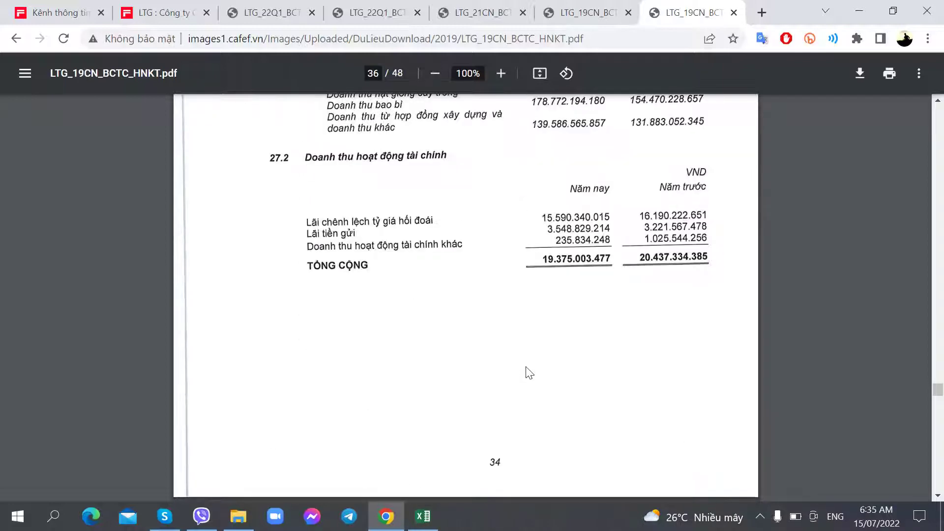
pyautogui.scroll(3, 527, 371)
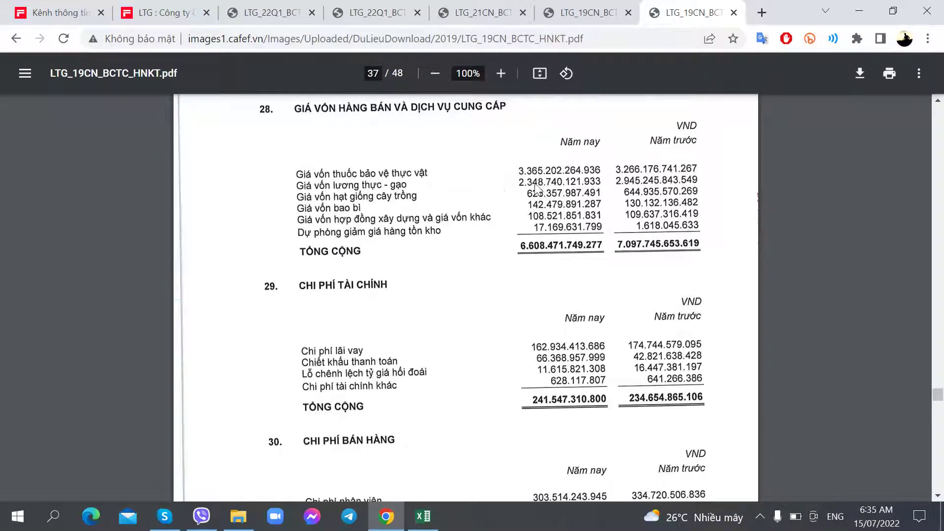
pyautogui.scroll(10, 460, 256)
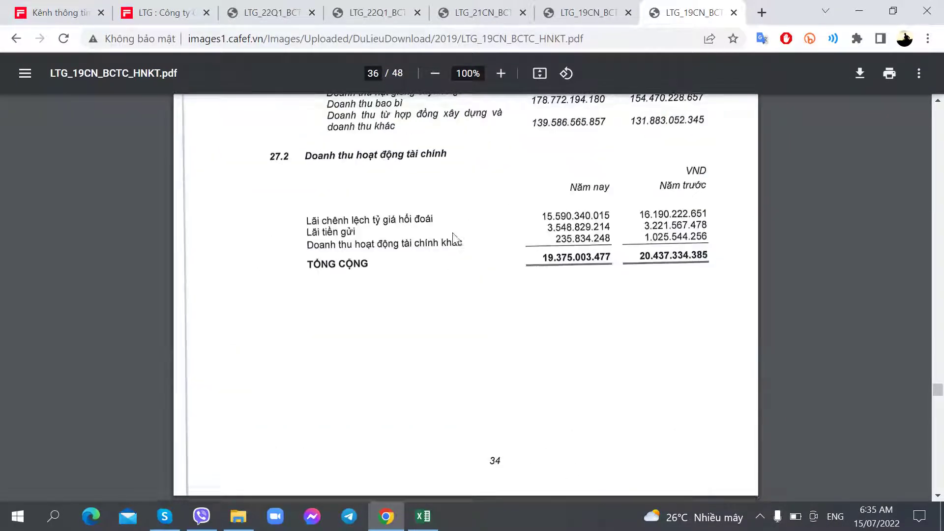
pyautogui.scroll(3, 498, 199)
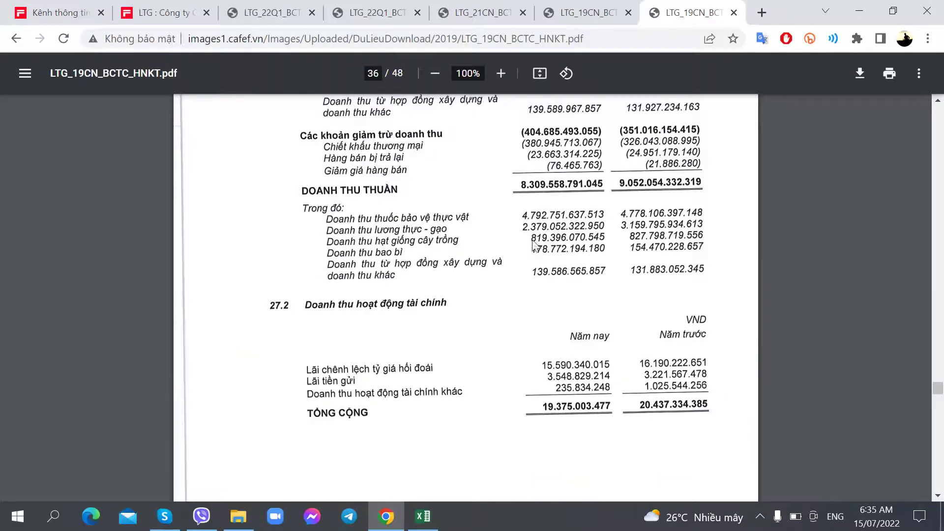
pyautogui.scroll(-8, 534, 244)
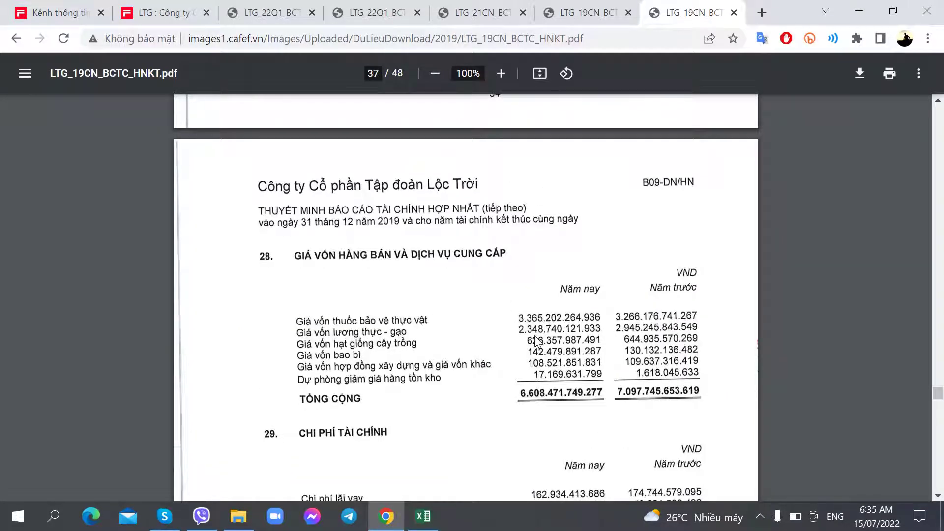
pyautogui.scroll(-6, 536, 339)
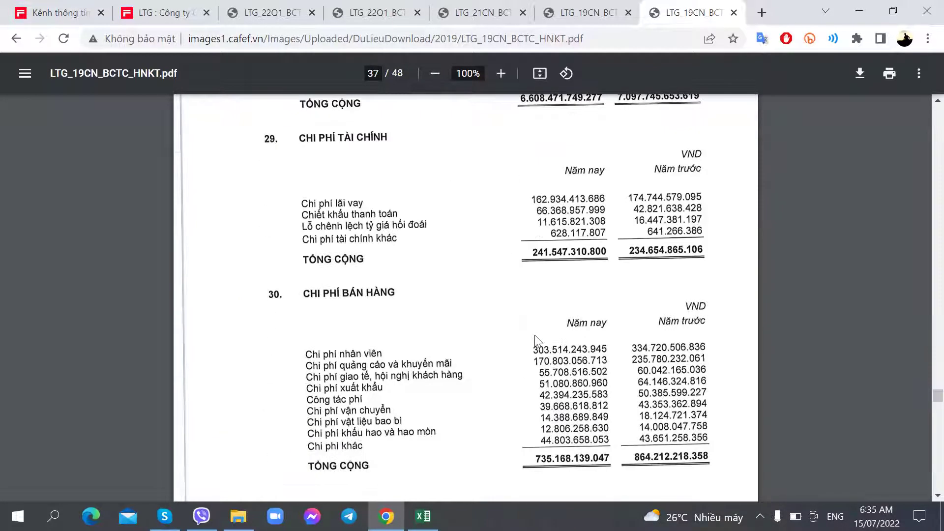
pyautogui.scroll(-8, 534, 334)
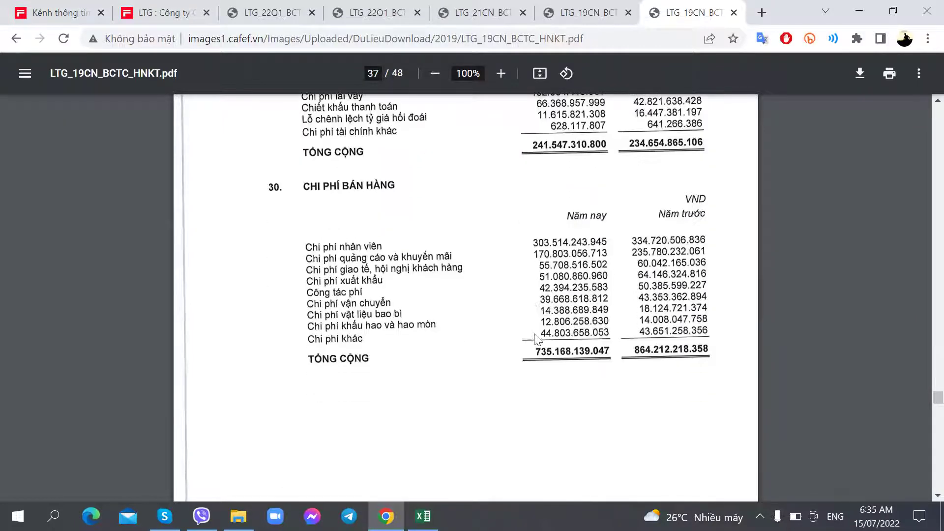
pyautogui.scroll(-3, 537, 336)
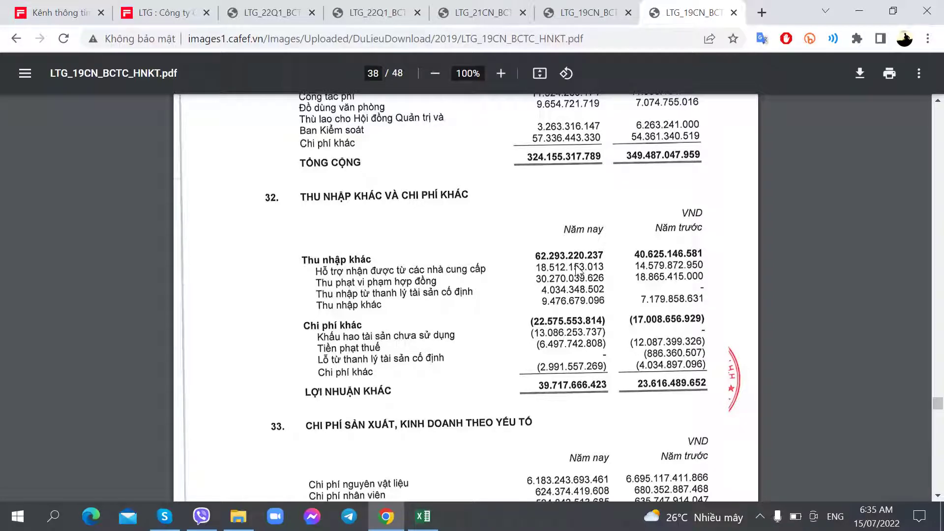
# Look up the total pre-tax profit in the Chrome income statement and enter 463 as the 2019 Lãi trước thuế in Excel.
pyautogui.click(426, 520)
pyautogui.hotkey('alt', 'Tab')
pyautogui.hotkey('alt', 'Tab')
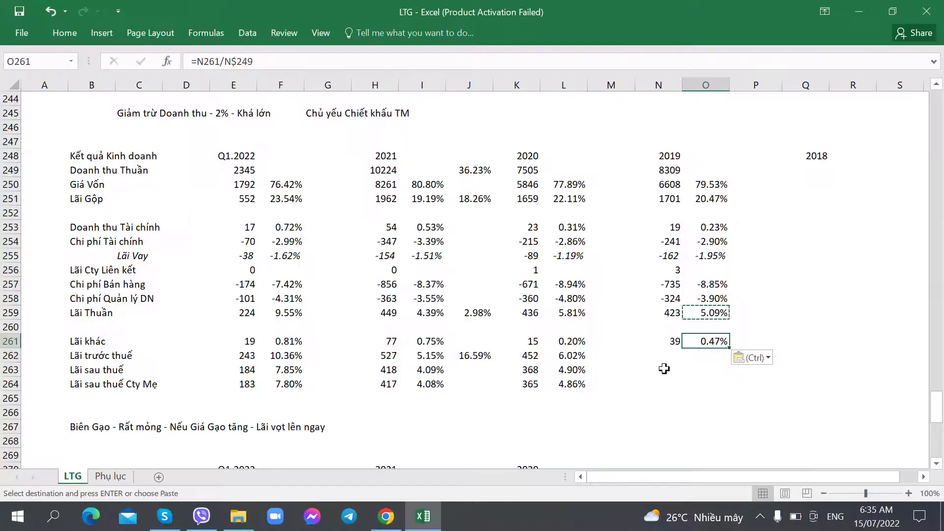
pyautogui.click(669, 362)
pyautogui.hotkey('alt', 'Tab')
pyautogui.click(543, 6)
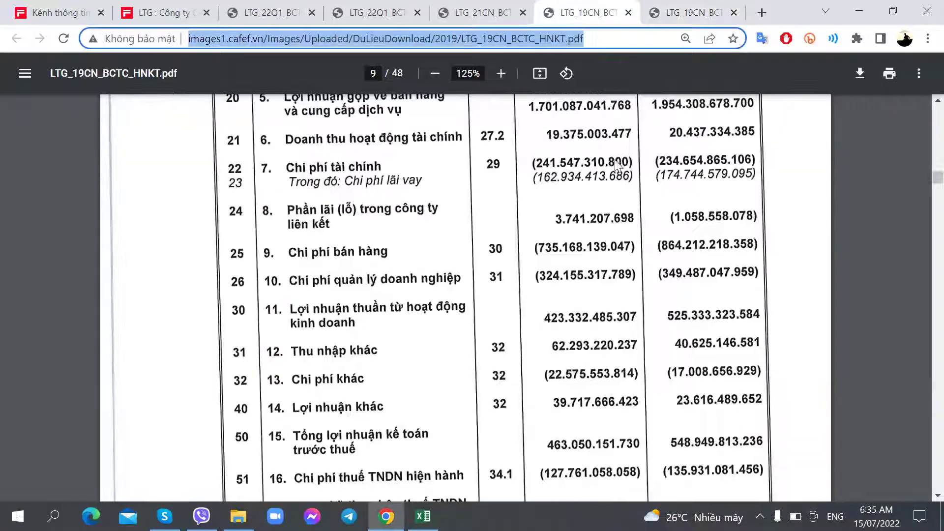
pyautogui.scroll(-3, 595, 353)
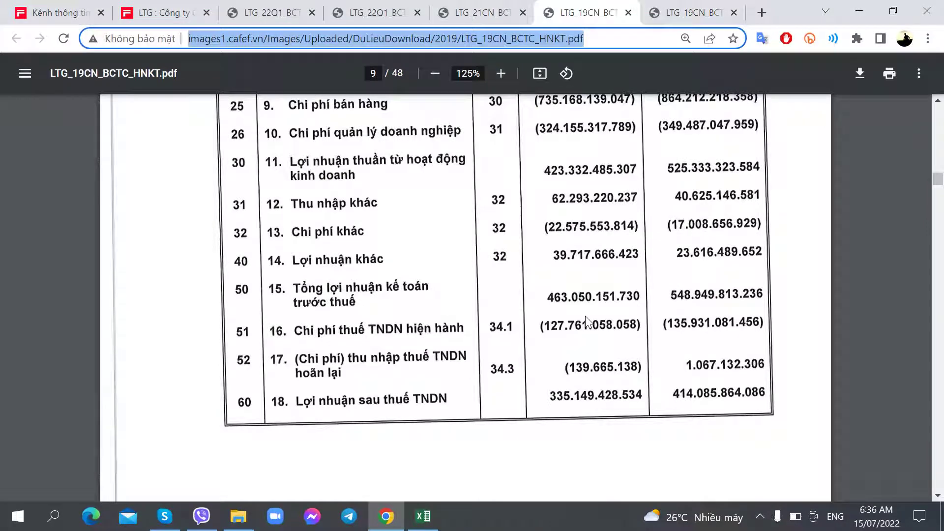
pyautogui.hotkey('alt', 'Tab')
pyautogui.write('463')
pyautogui.press('Tab')
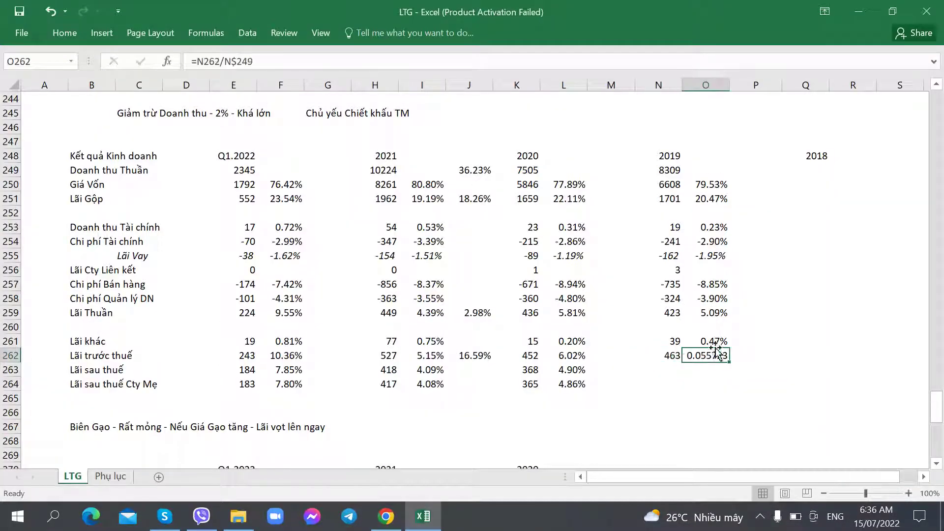
# Copy the 2019 Lãi khác percentage formula to the 2019 Lãi trước thuế row.
pyautogui.press('Up')
pyautogui.hotkey('ctrl', 'c')
pyautogui.click(703, 355)
pyautogui.hotkey('ctrl', 'v')
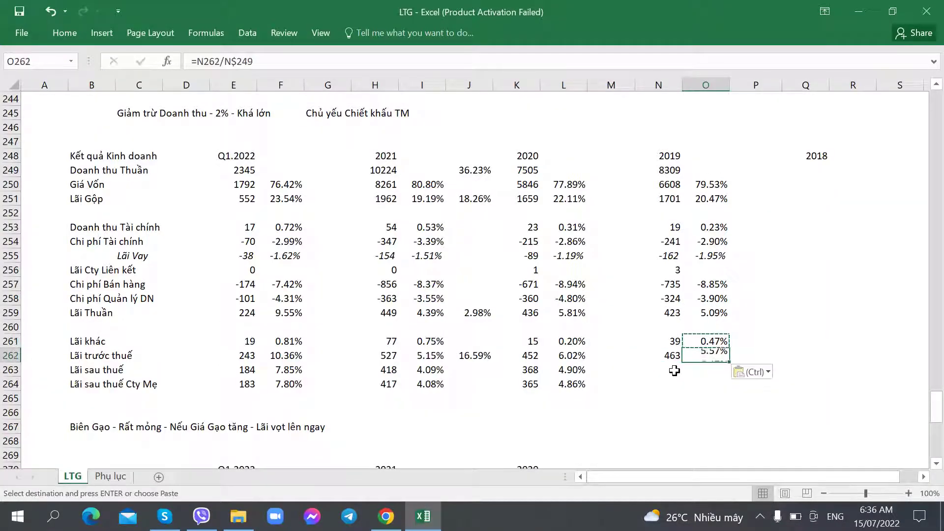
# Compare the Lãi trước thuế figures and percentages for Q1.2022, 2020 and 2019.
pyautogui.click(290, 356)
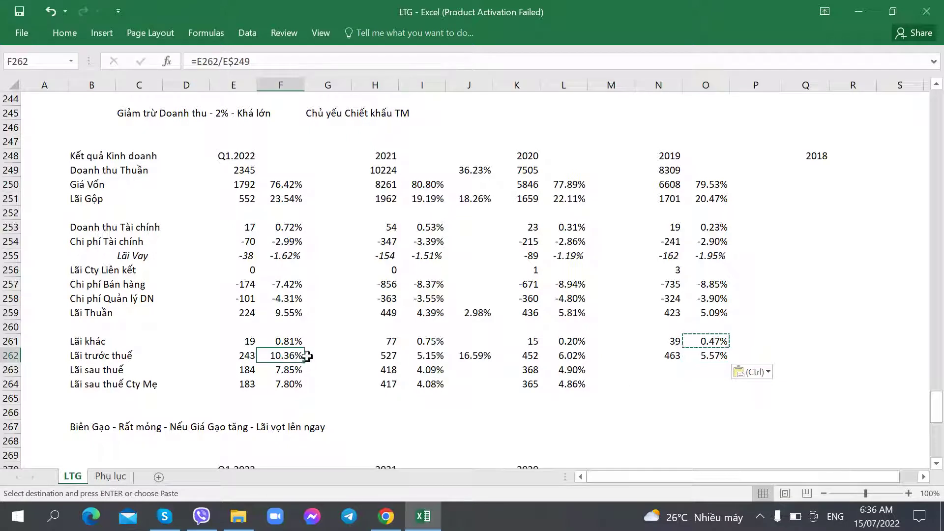
pyautogui.click(524, 356)
pyautogui.click(580, 355)
pyautogui.click(679, 354)
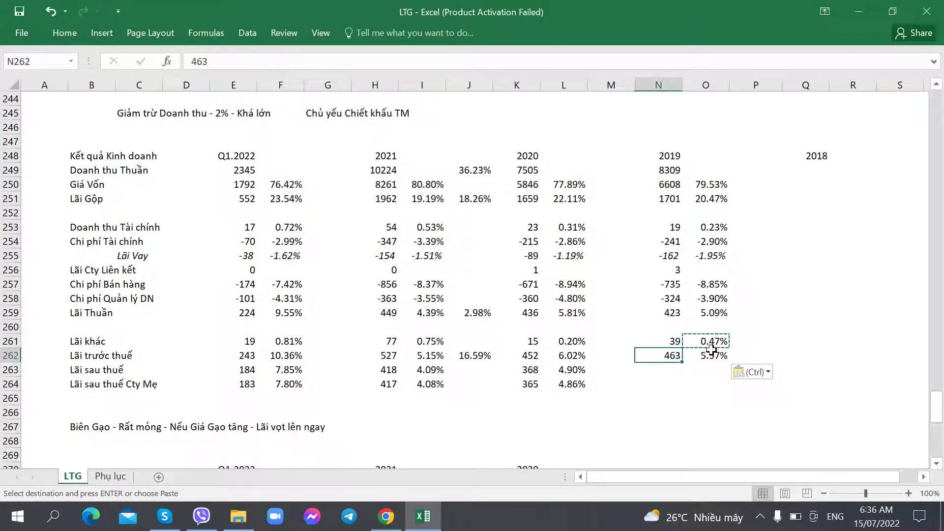
# Compare the 2019 Lãi trước thuế percentage of revenue with those of 2021 and 2020.
pyautogui.click(708, 355)
pyautogui.click(422, 356)
pyautogui.click(568, 355)
pyautogui.click(708, 355)
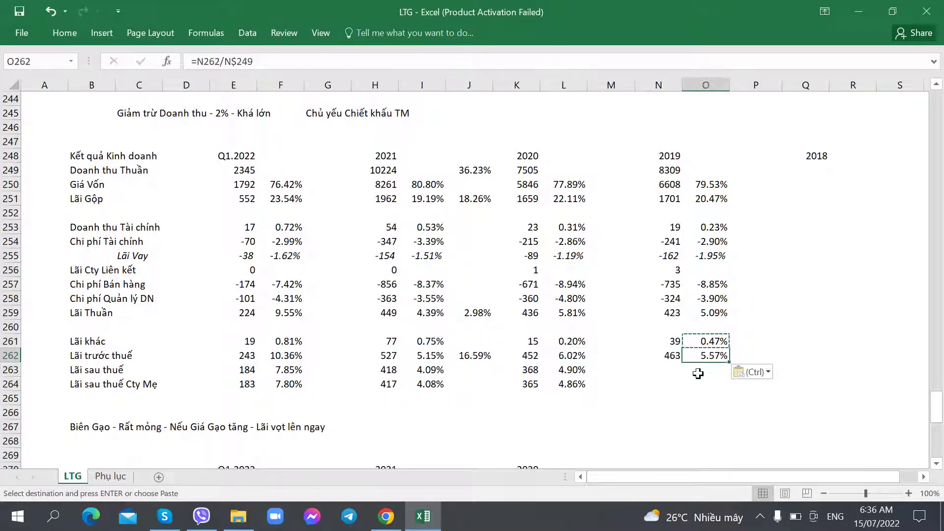
# Look up the after-tax profit in the Chrome report, enter 335 as the 2019 Lãi sau thuế in Excel and add its percentage of revenue.
pyautogui.click(668, 370)
pyautogui.hotkey('alt', 'Tab')
pyautogui.scroll(-2, 659, 363)
pyautogui.scroll(-3, 659, 363)
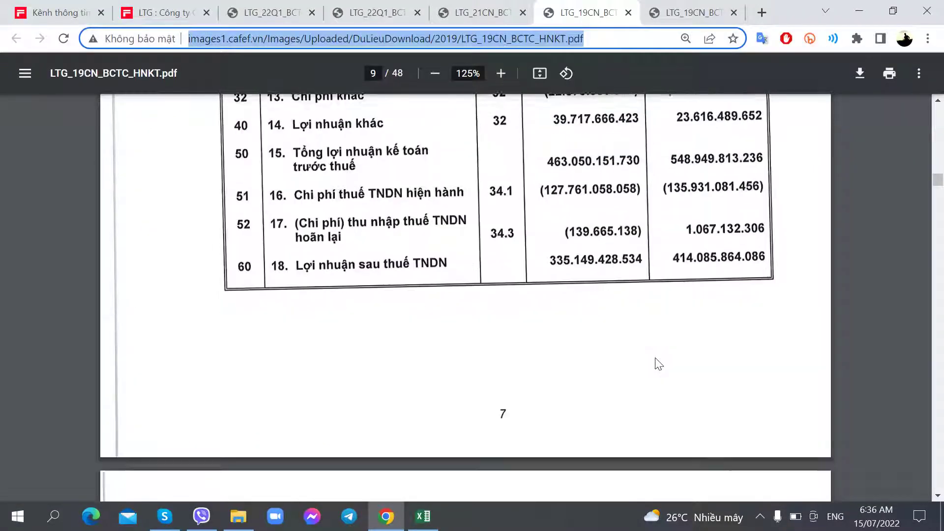
pyautogui.hotkey('alt', 'Tab')
pyautogui.write('335')
pyautogui.press('Tab')
pyautogui.hotkey('ctrl', 'v')
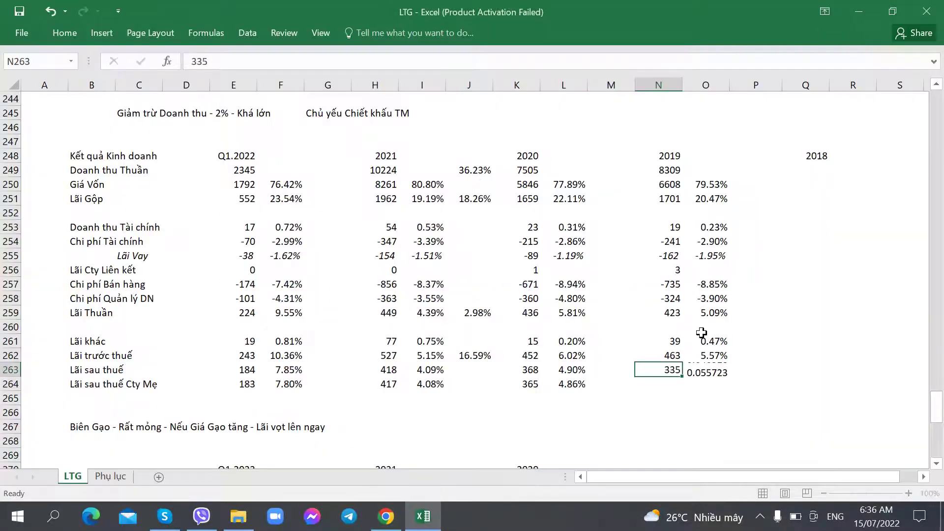
pyautogui.moveTo(708, 355); pyautogui.dragTo(706, 370)
pyautogui.hotkey('ctrl', 'shift', '5')
pyautogui.click(683, 382)
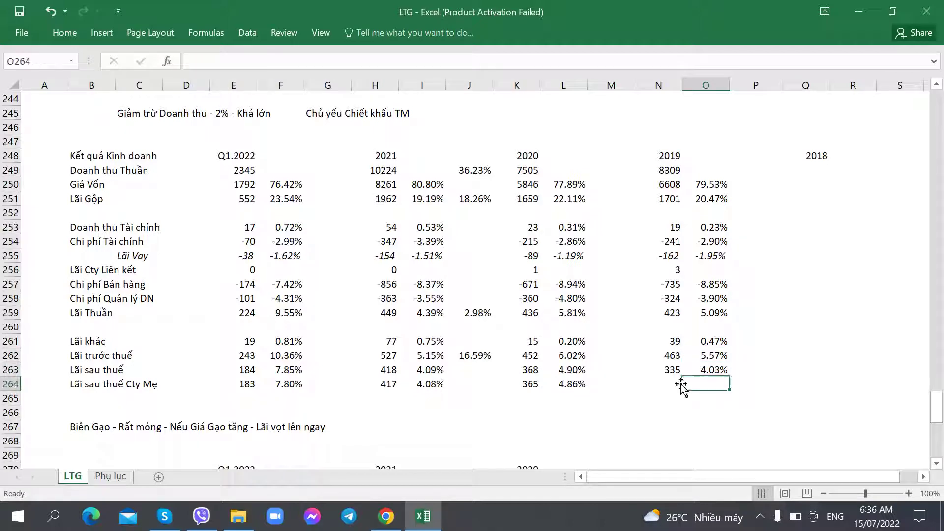
# Look up the parent company's after-tax profit in Chrome, enter 331 as the 2019 Lãi sau thuế Cty Mẹ in Excel and add its percentage.
pyautogui.click(659, 382)
pyautogui.hotkey('alt', 'Tab')
pyautogui.scroll(-8, 665, 388)
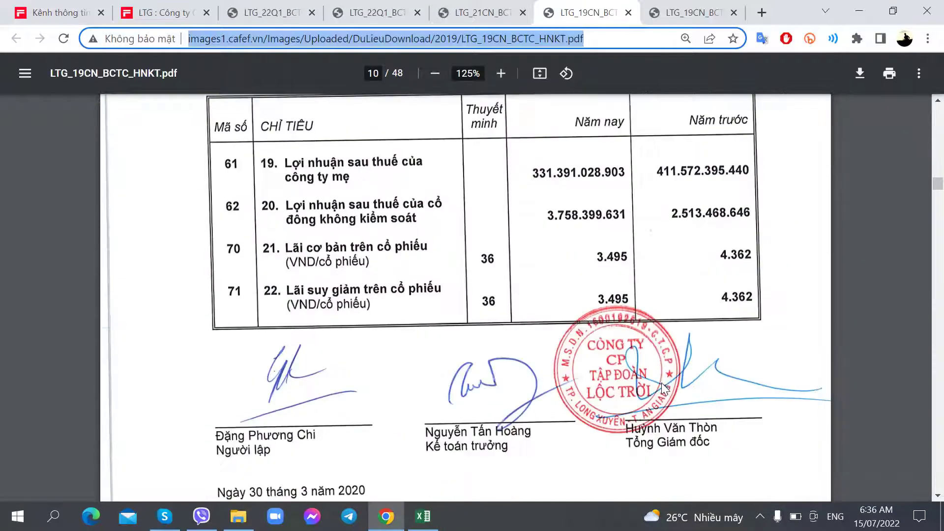
pyautogui.hotkey('alt', 'Tab')
pyautogui.write('331')
pyautogui.press('Tab')
pyautogui.hotkey('ctrl', 'v')
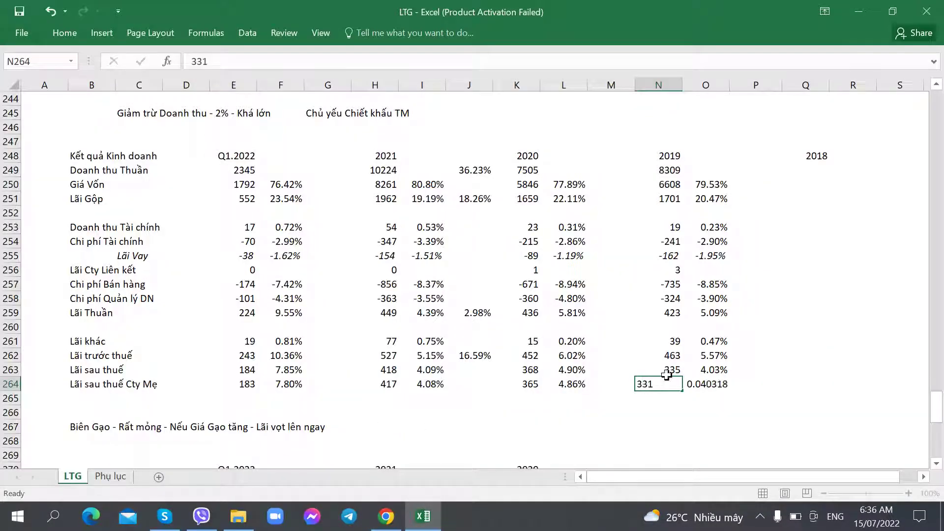
pyautogui.moveTo(707, 370); pyautogui.dragTo(710, 386)
pyautogui.hotkey('ctrl', 'shift', '5')
pyautogui.click(695, 393)
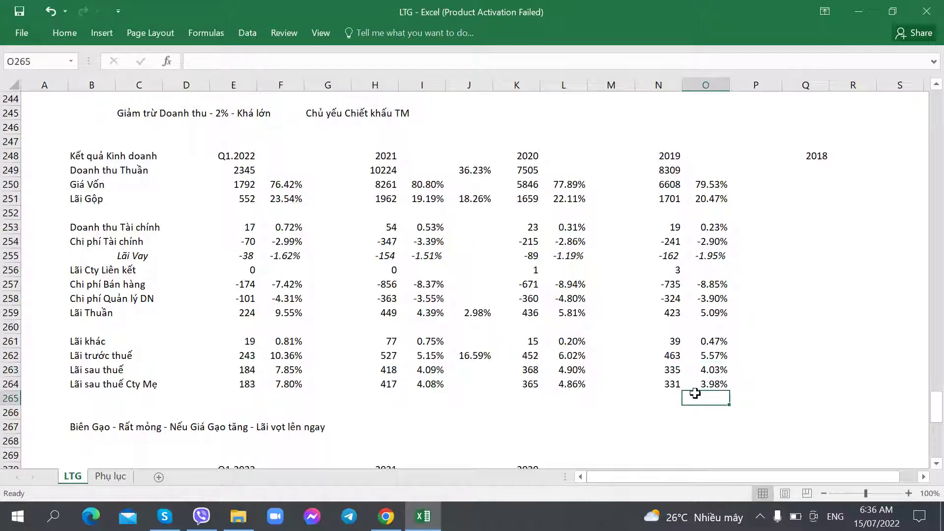
# Look up the prior-year net revenue in the Chrome income statement and enter 9052 as the 2018 Doanh thu Thuần in Excel.
pyautogui.click(386, 516)
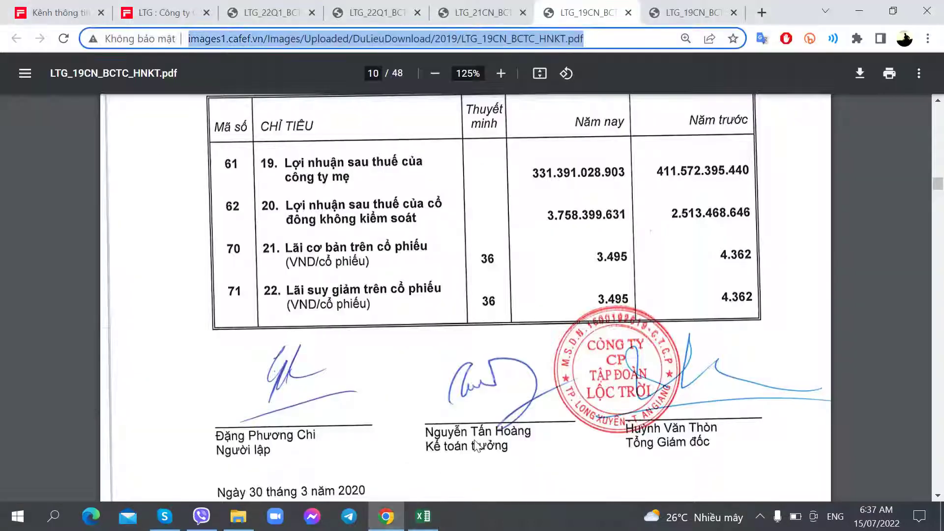
pyautogui.hotkey('alt', 'Tab')
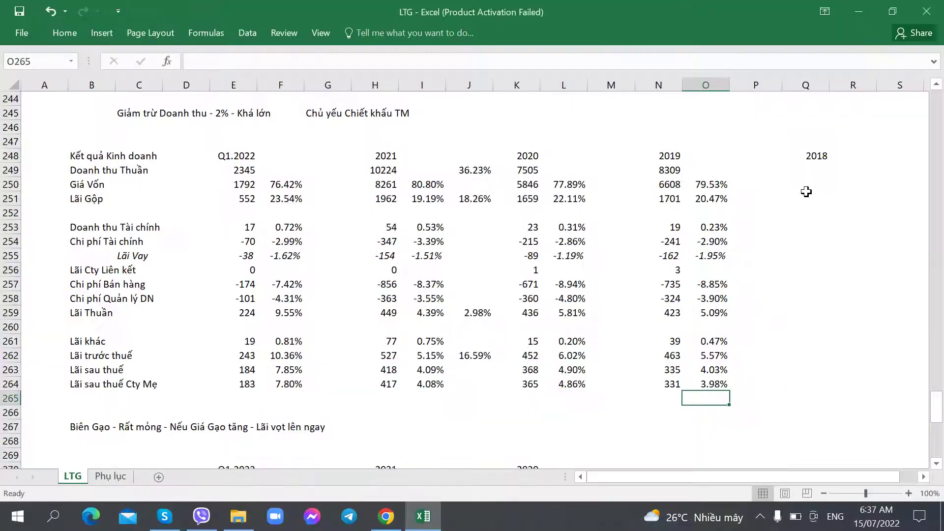
pyautogui.click(806, 171)
pyautogui.hotkey('alt', 'Tab')
pyautogui.scroll(20, 774, 221)
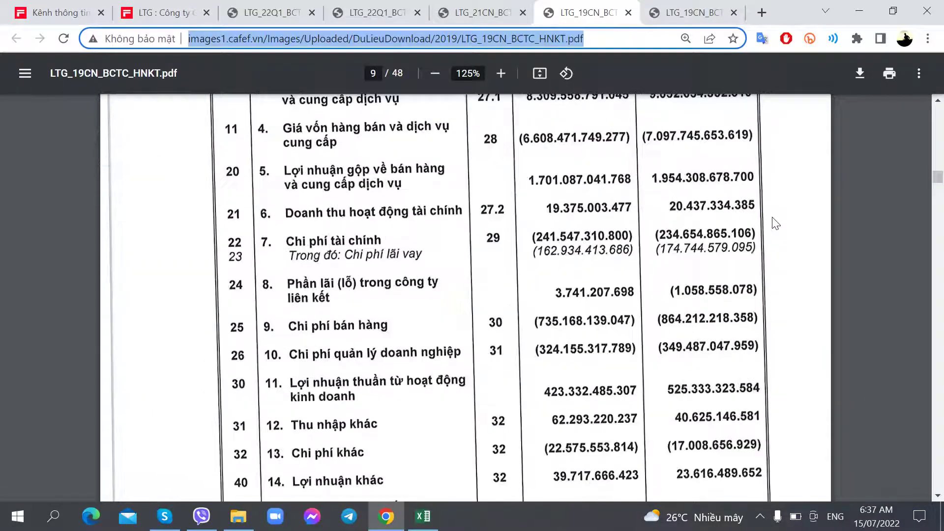
pyautogui.hotkey('alt', 'Tab')
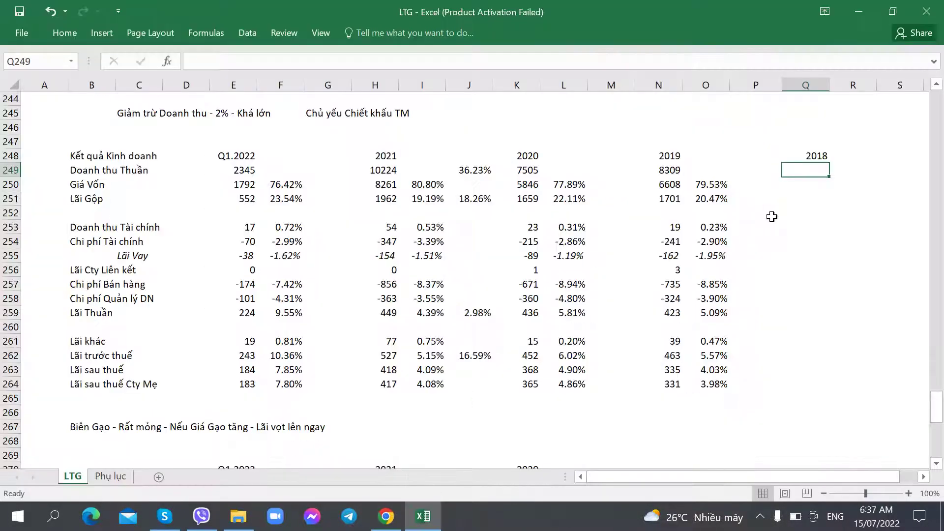
pyautogui.write('9062')
pyautogui.write('52')
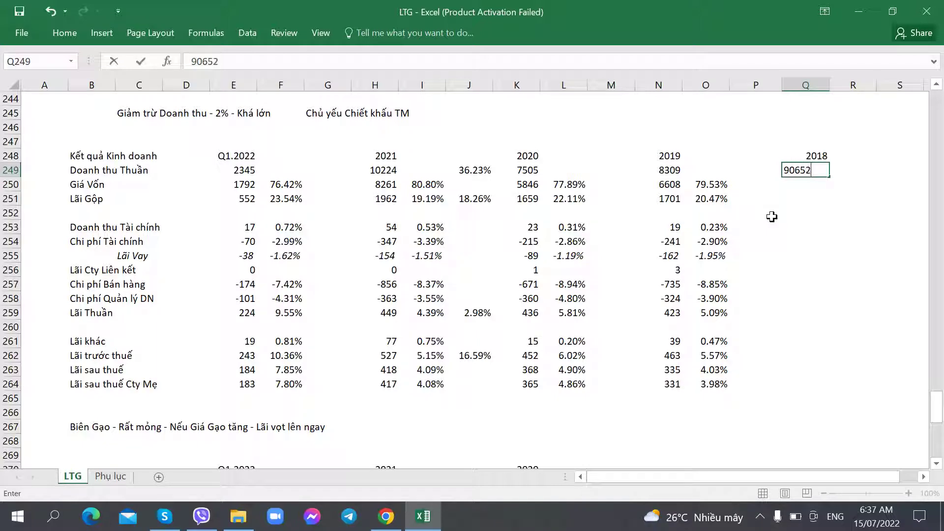
pyautogui.press('BackSpace')
pyautogui.write('52')
pyautogui.press('Return')
# Look up prior-year cost of goods sold and gross profit in Chrome and enter 7097 as 2018 Giá Vốn and 1954 as Lãi Gộp in Excel.
pyautogui.hotkey('alt', 'Tab')
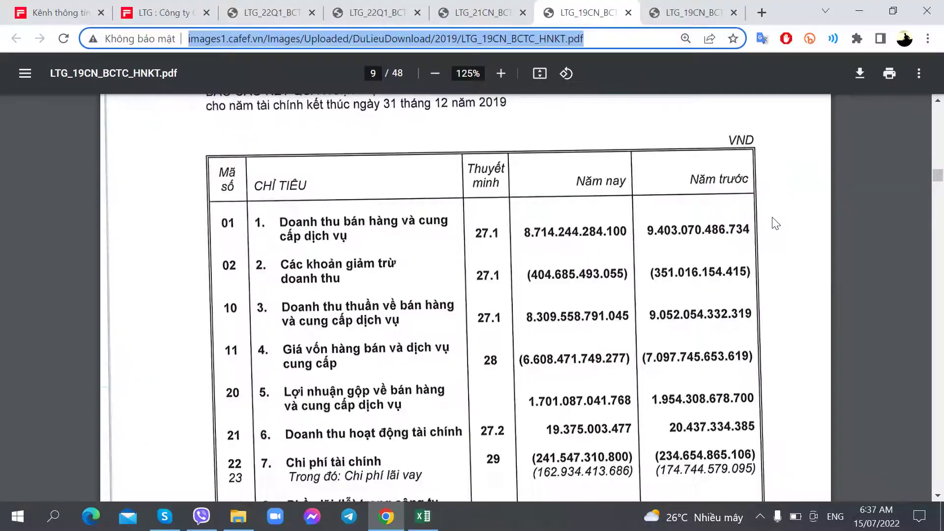
pyautogui.hotkey('alt', 'Tab')
pyautogui.hotkey('alt', 'Tab')
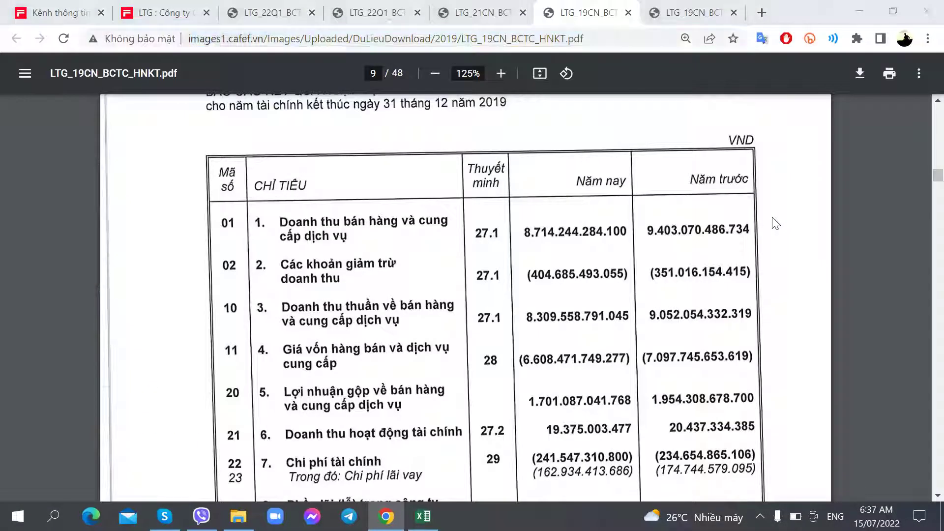
pyautogui.hotkey('alt', 'Tab')
pyautogui.write('7097')
pyautogui.press('Return')
pyautogui.hotkey('alt', 'Tab')
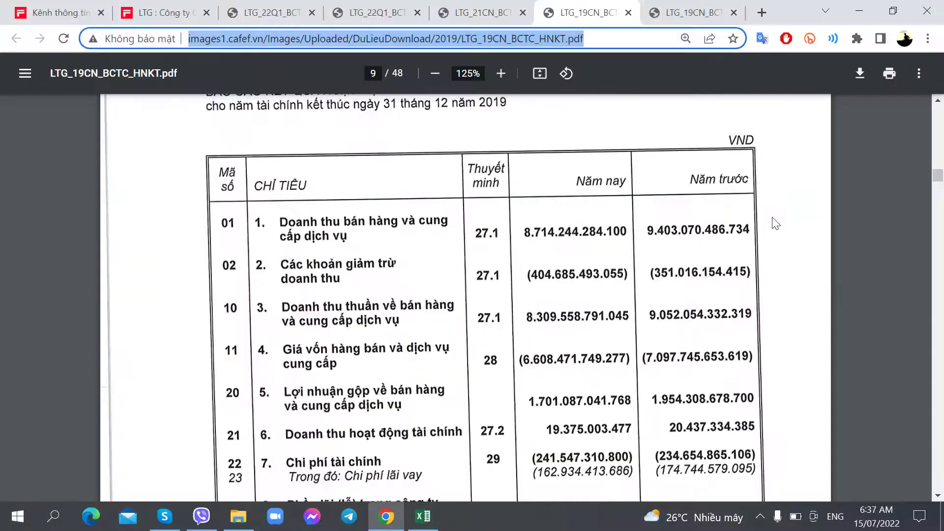
pyautogui.hotkey('alt', 'Tab')
pyautogui.write('1954')
pyautogui.press('Return')
# Copy the 2019 Giá Vốn percentage formula to the 2018 Giá Vốn and Lãi Gộp rows.
pyautogui.press('Up')
pyautogui.press('Up')
pyautogui.press('Left')
pyautogui.press('Left')
pyautogui.hotkey('ctrl', 'c')
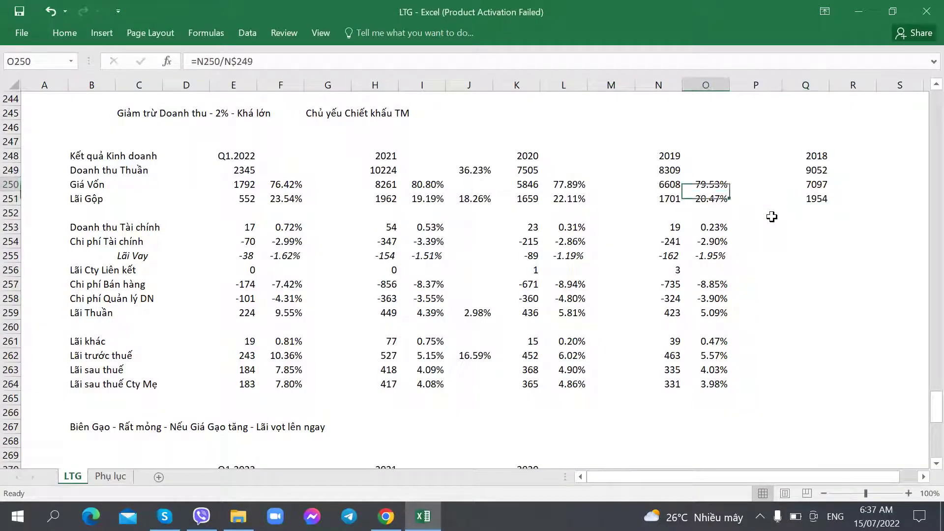
pyautogui.press('Right')
pyautogui.press('Right')
pyautogui.press('Right')
pyautogui.hotkey('ctrl', 'v')
pyautogui.press('Down')
pyautogui.hotkey('ctrl', 'v')
pyautogui.press('Down')
pyautogui.press('Down')
pyautogui.press('Left')
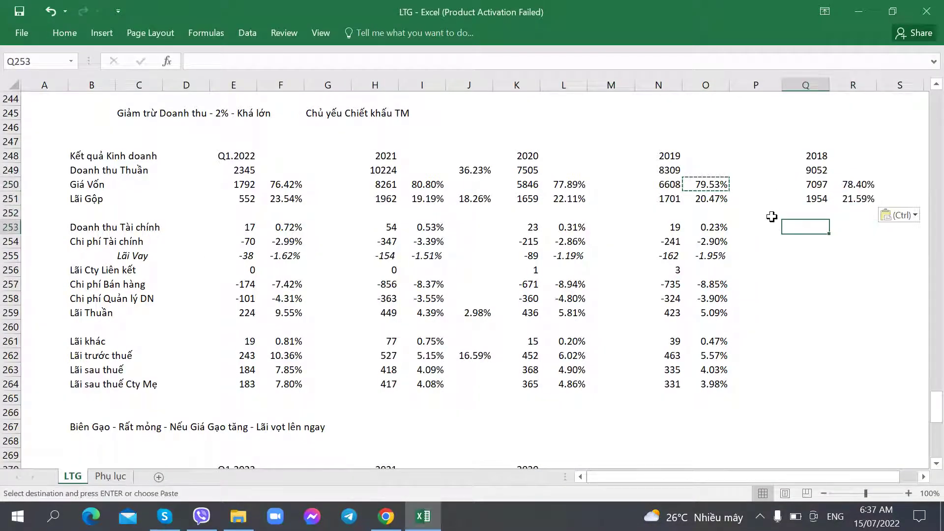
# Examine LTG's annual business results back to 2016 on the CafeF page in Chrome, and return to the 2019 report's income statement.
pyautogui.hotkey('alt', 'Tab')
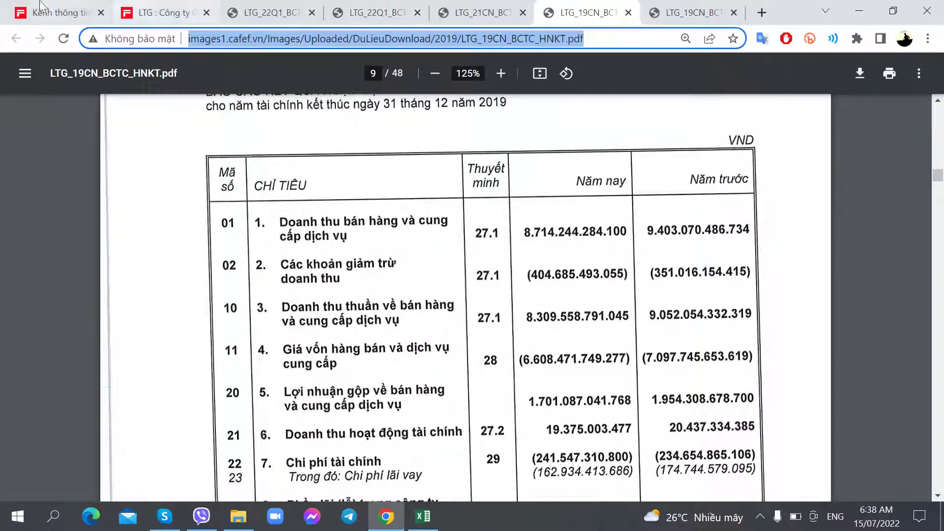
pyautogui.click(156, 14)
pyautogui.scroll(6, 226, 256)
pyautogui.scroll(10, 226, 256)
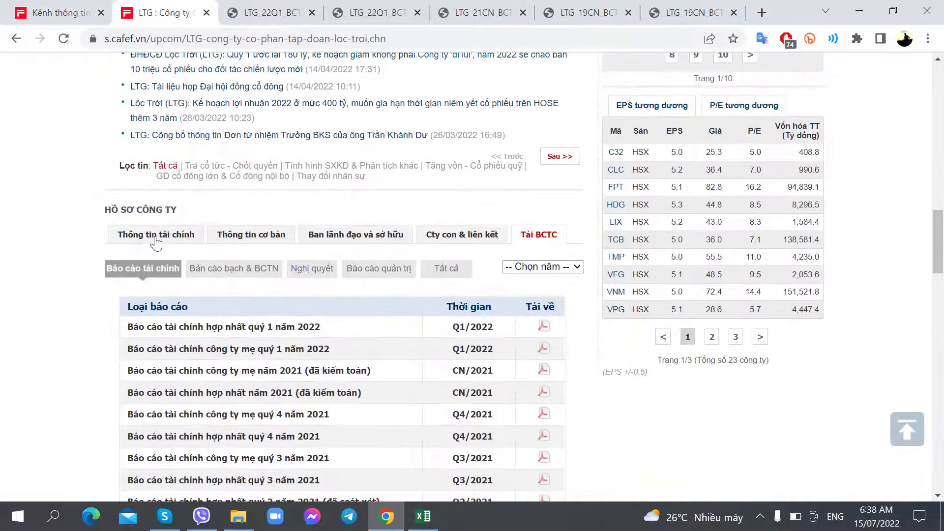
pyautogui.click(156, 241)
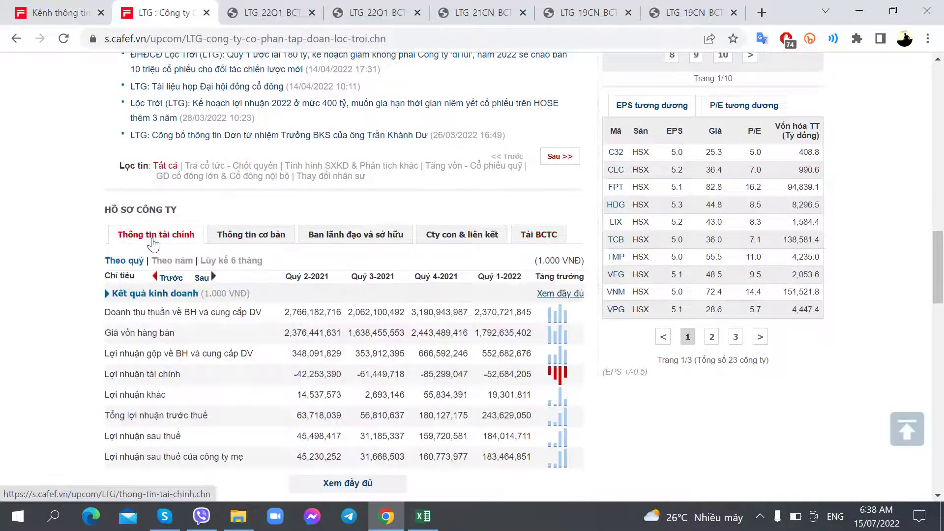
pyautogui.scroll(-2, 154, 251)
pyautogui.click(172, 188)
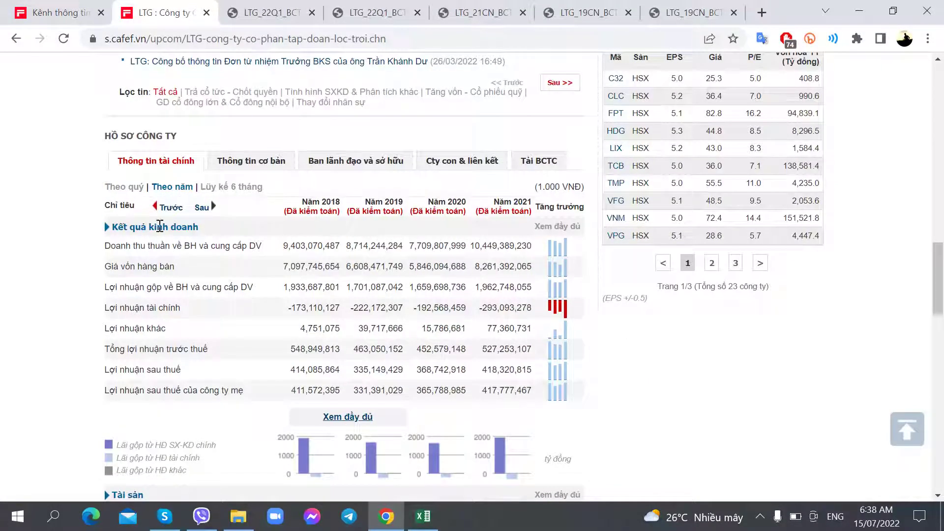
pyautogui.click(171, 207)
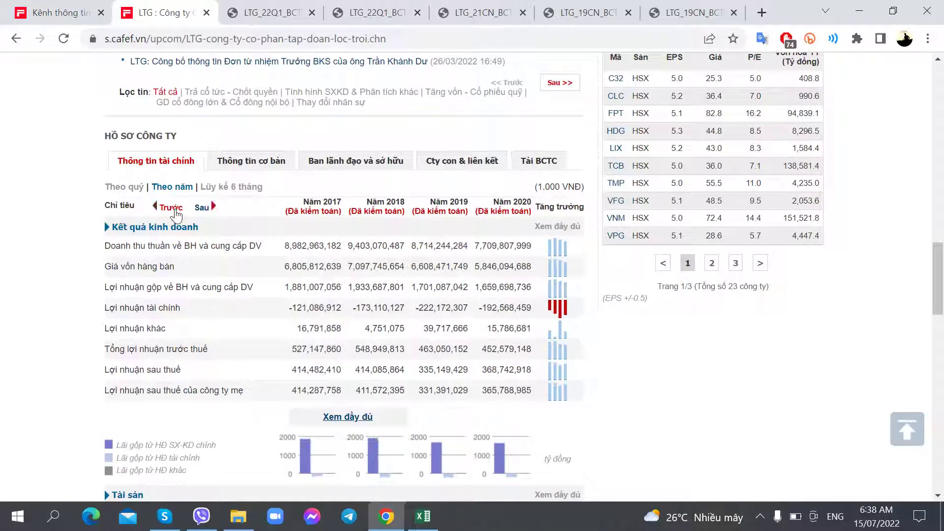
pyautogui.click(171, 207)
pyautogui.click(171, 207)
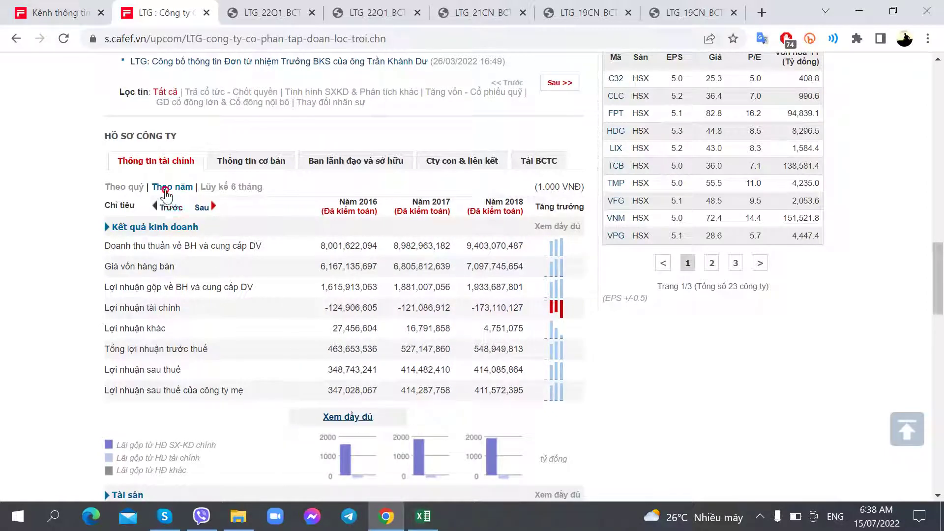
pyautogui.click(165, 187)
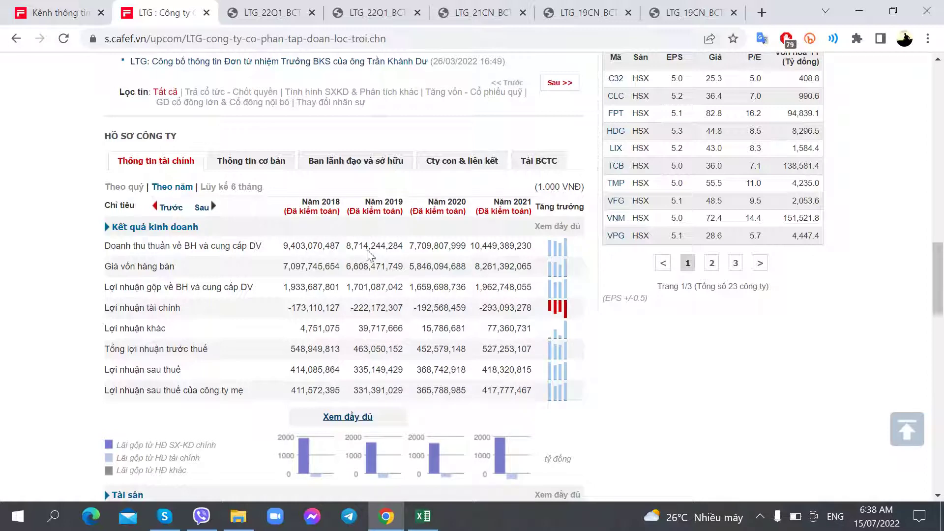
pyautogui.click(696, 19)
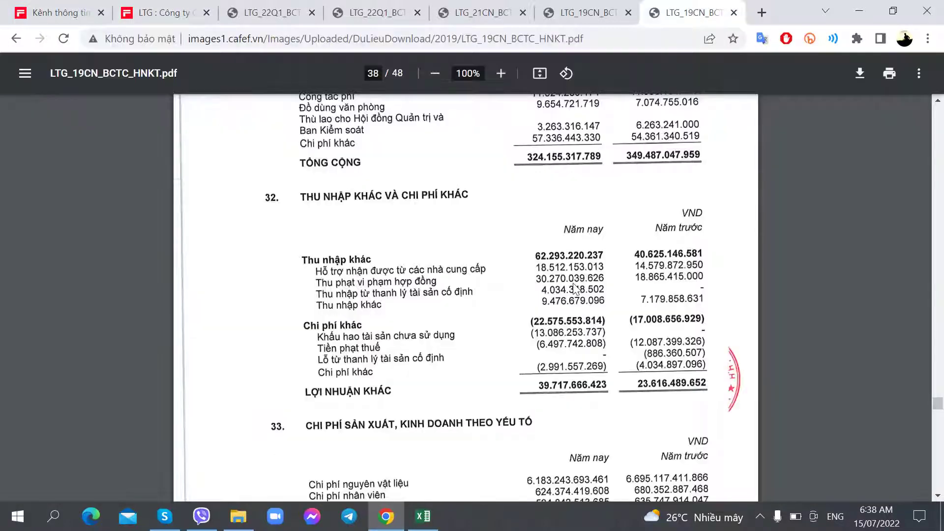
pyautogui.hotkey('ctrl', 'shift', 'Tab')
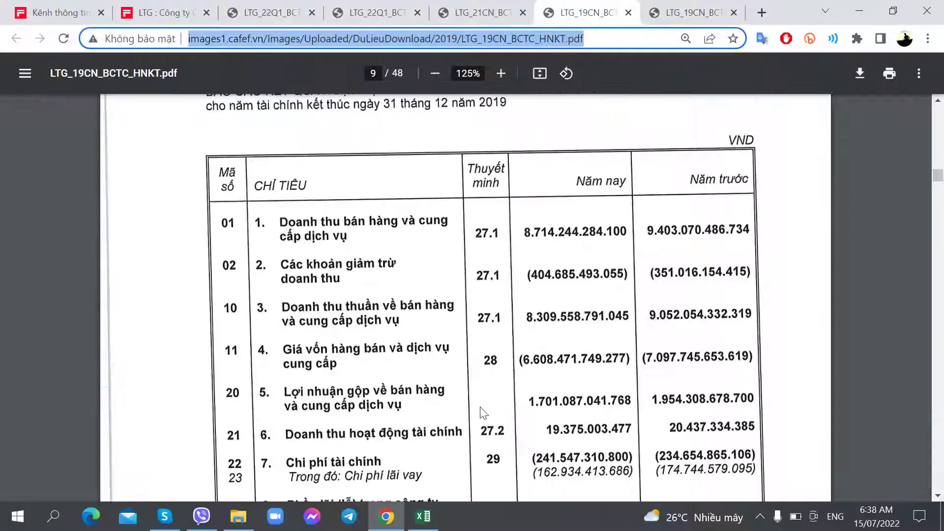
# Look up the financial income in the Chrome income statement and enter 19 as the 2018 Doanh thu Tài chính in Excel.
pyautogui.click(431, 503)
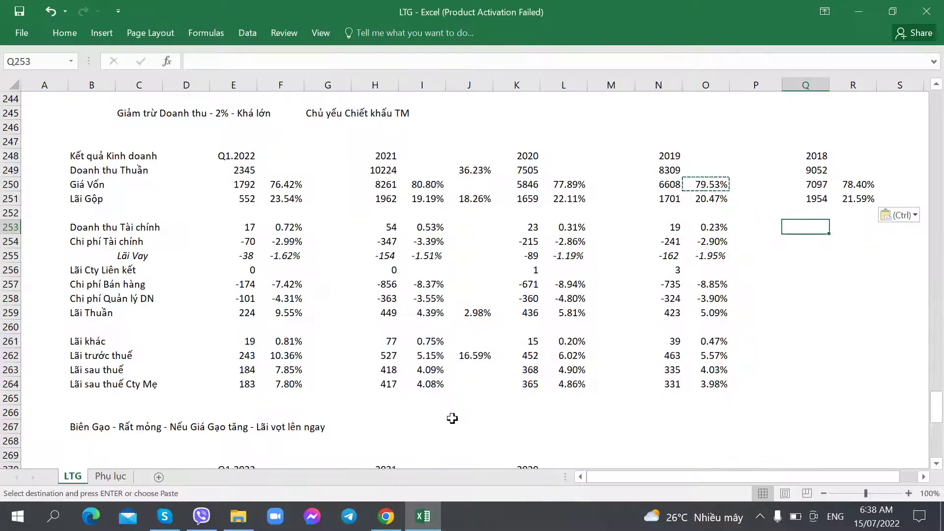
pyautogui.hotkey('alt', 'Tab')
pyautogui.scroll(-3, 454, 424)
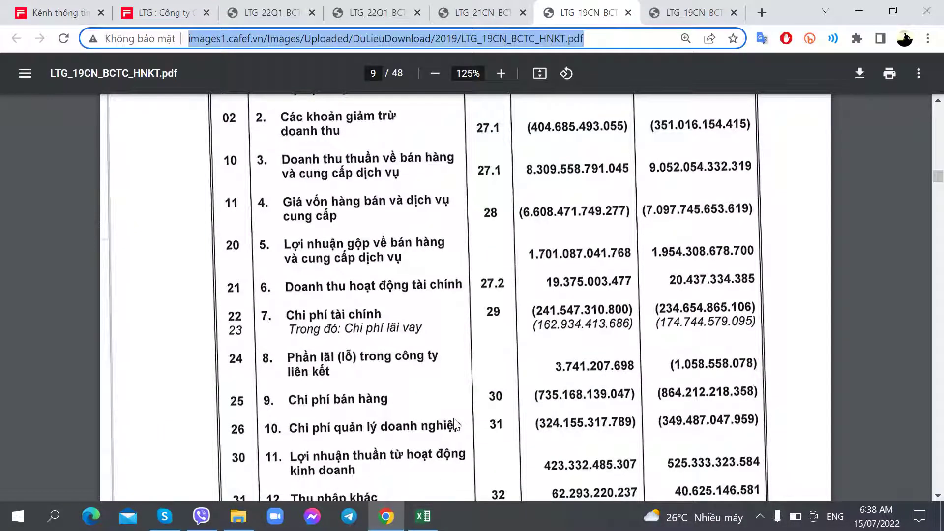
pyautogui.hotkey('alt', 'Tab')
pyautogui.write('19')
pyautogui.press('Return')
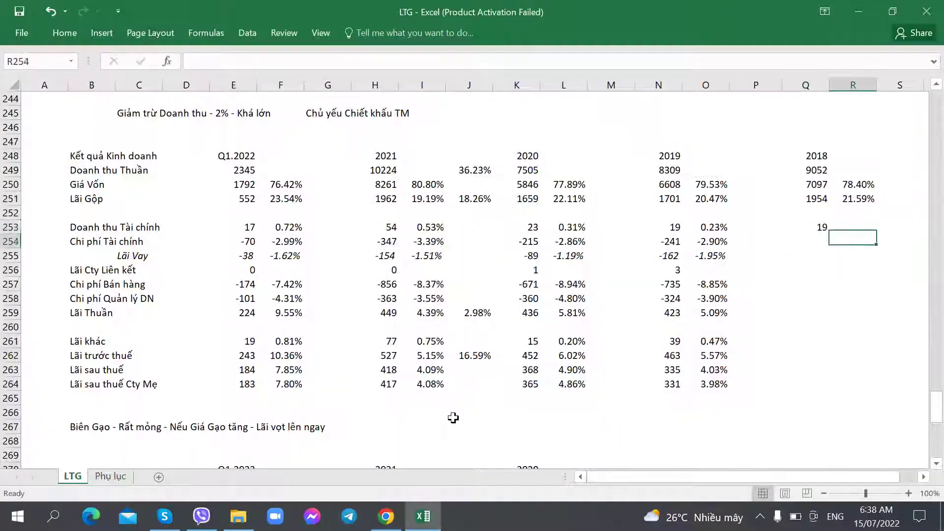
# Recheck the prior-year financial income in the Chrome report and set the 2018 Doanh thu Tài chính in Excel to 20.
pyautogui.hotkey('alt', 'Tab')
pyautogui.hotkey('ctrl', 'l')
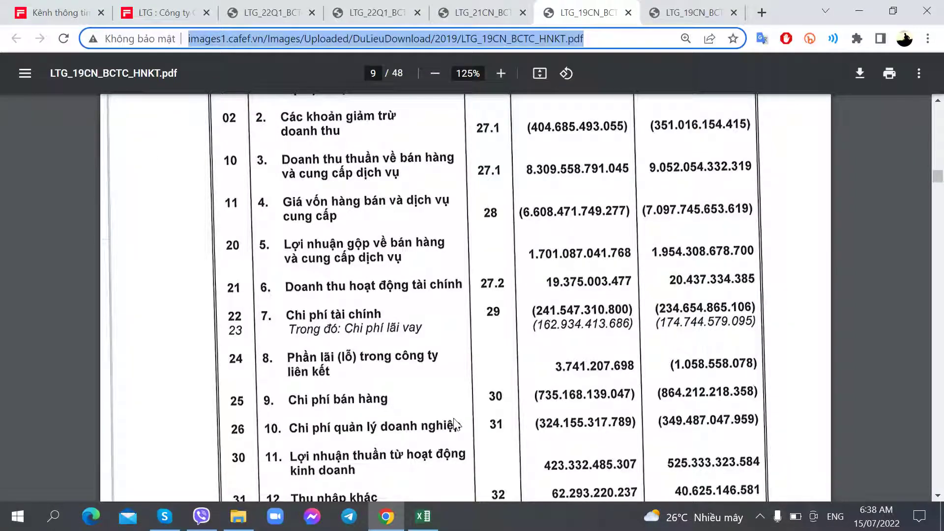
pyautogui.hotkey('alt', 'Tab')
pyautogui.hotkey('alt', 'Tab')
pyautogui.hotkey('alt', 'Tab')
pyautogui.press('Up')
pyautogui.write('20')
pyautogui.press('Return')
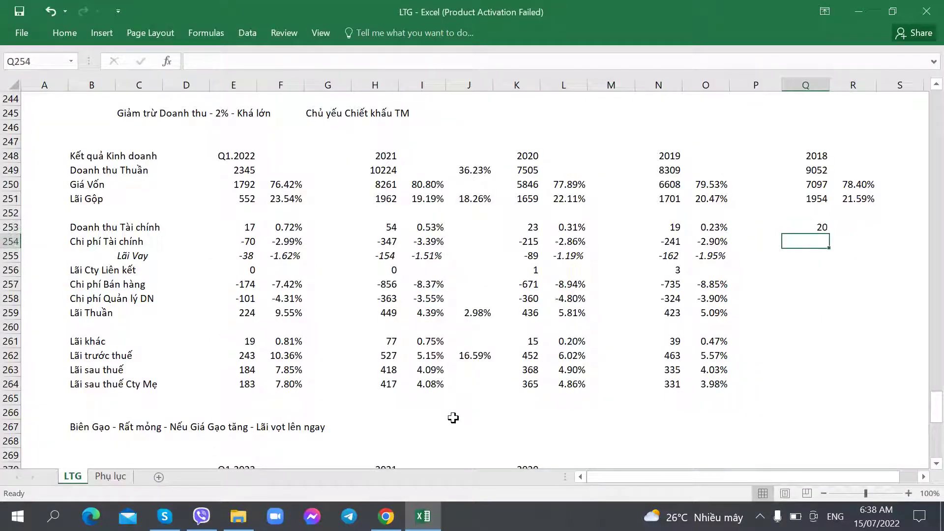
# Look up prior-year financial and interest expenses in Chrome and enter -234 as 2018 Chi phí Tài chính and -174 as Lãi Vay in Excel.
pyautogui.hotkey('alt', 'Tab')
pyautogui.hotkey('alt', 'Tab')
pyautogui.write('-234')
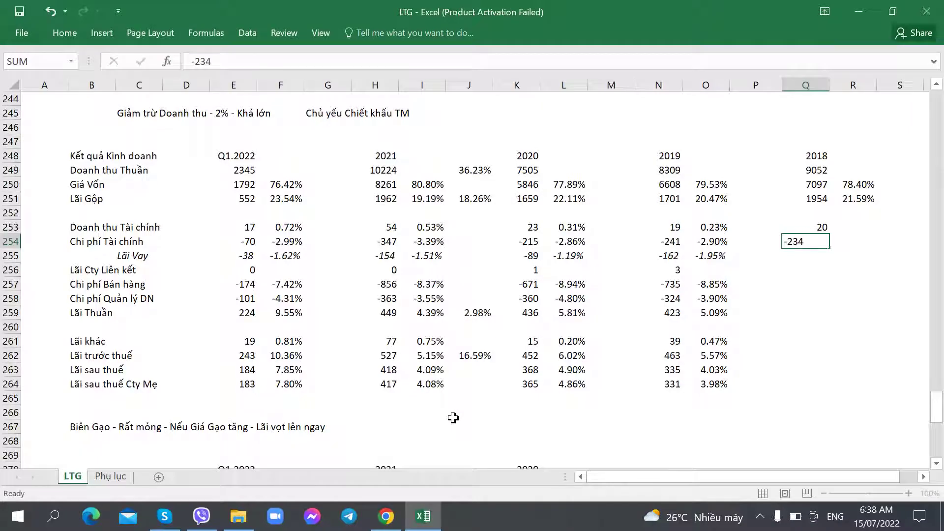
pyautogui.press('Return')
pyautogui.hotkey('alt', 'Tab')
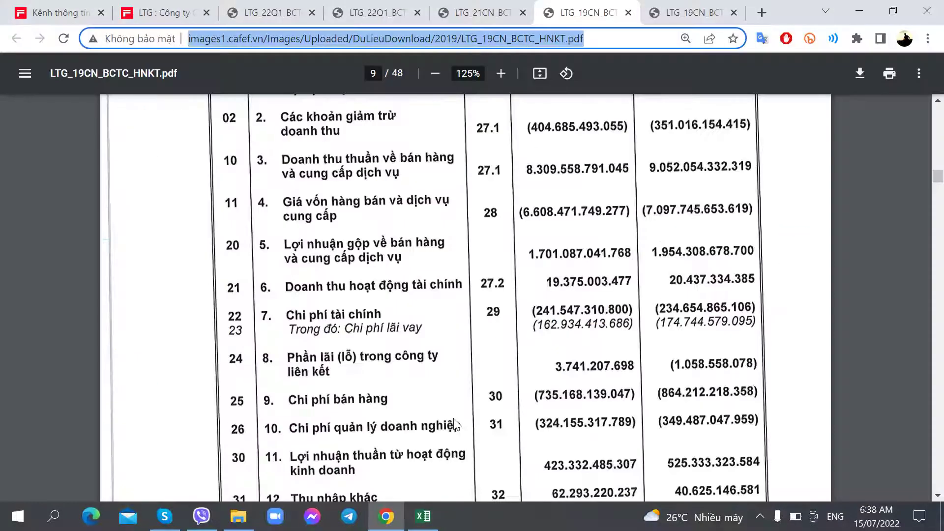
pyautogui.hotkey('alt', 'Tab')
pyautogui.write('-174')
pyautogui.press('Return')
# Copy the 2019 percentage-of-revenue formulas for Doanh thu Tài chính, Chi phí Tài chính and Lãi Vay into the 2018 percentage column in Excel.
pyautogui.press('Up')
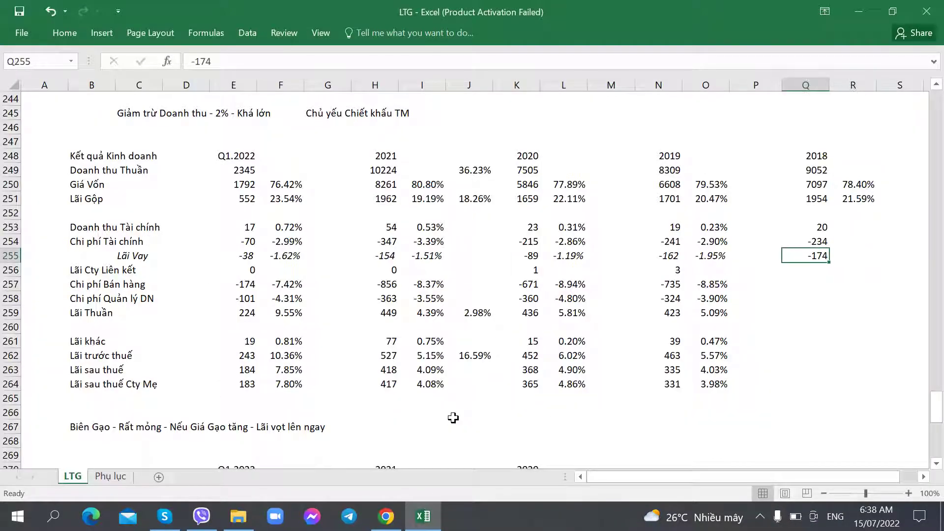
pyautogui.press('Left')
pyautogui.press('Left')
pyautogui.press('Up')
pyautogui.press('Up')
pyautogui.hotkey('shift', 'Down')
pyautogui.hotkey('shift', 'Down')
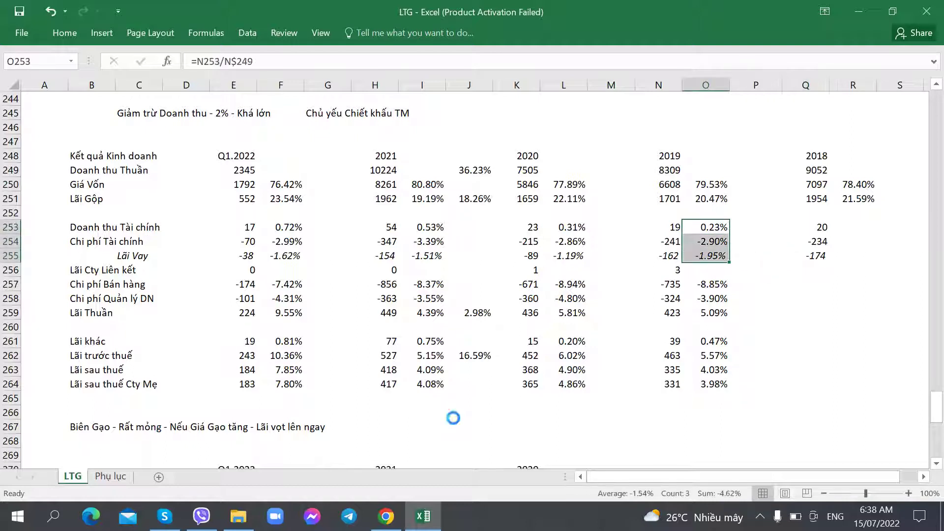
pyautogui.hotkey('ctrl', 'c')
pyautogui.press('Right')
pyautogui.press('Right')
pyautogui.press('Right')
pyautogui.hotkey('ctrl', 'v')
# Look up the prior-year associate result in Chrome, enter -1 as the 2018 Lãi Cty Liên kết in Excel, and clear its auto-filled percentage.
pyautogui.press('Down')
pyautogui.press('Down')
pyautogui.press('Down')
pyautogui.press('Down')
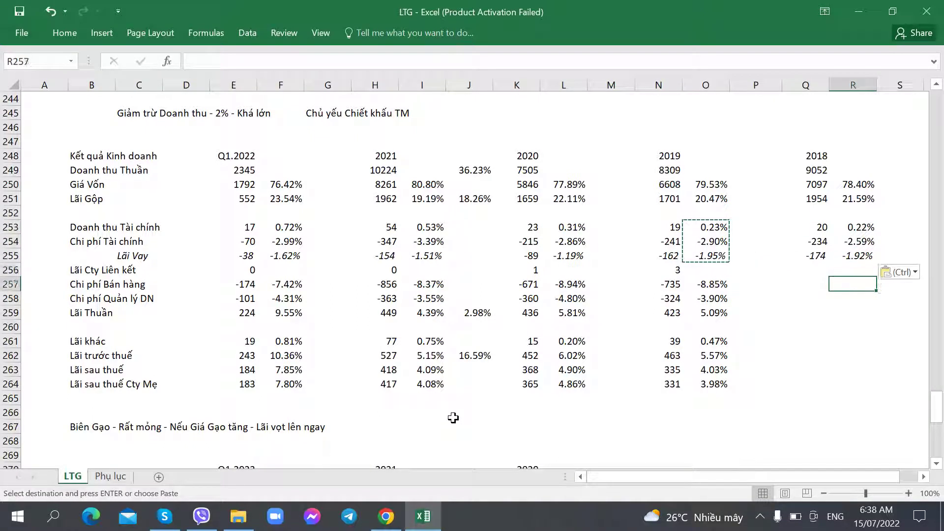
pyautogui.press('Up')
pyautogui.press('Up')
pyautogui.press('Up')
pyautogui.press('Down')
pyautogui.press('Down')
pyautogui.press('Down')
pyautogui.press('Left')
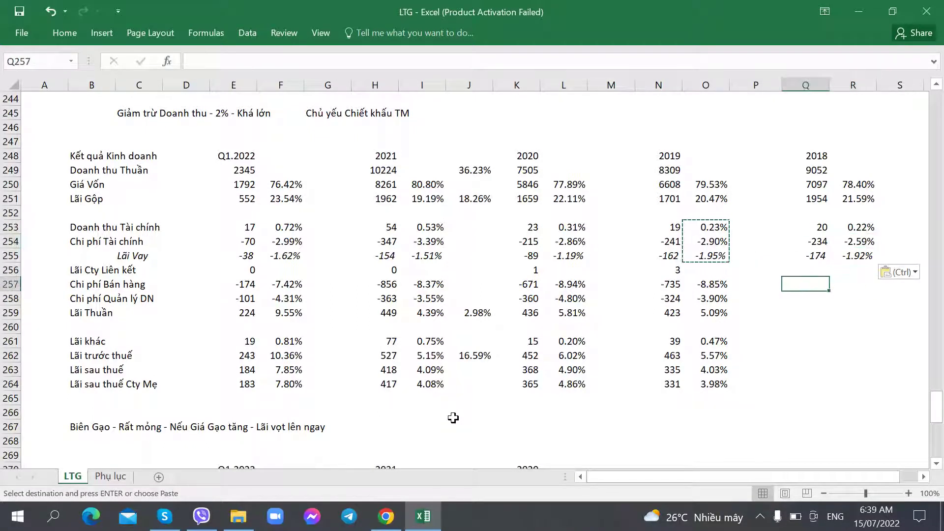
pyautogui.press('Up')
pyautogui.hotkey('alt', 'Tab')
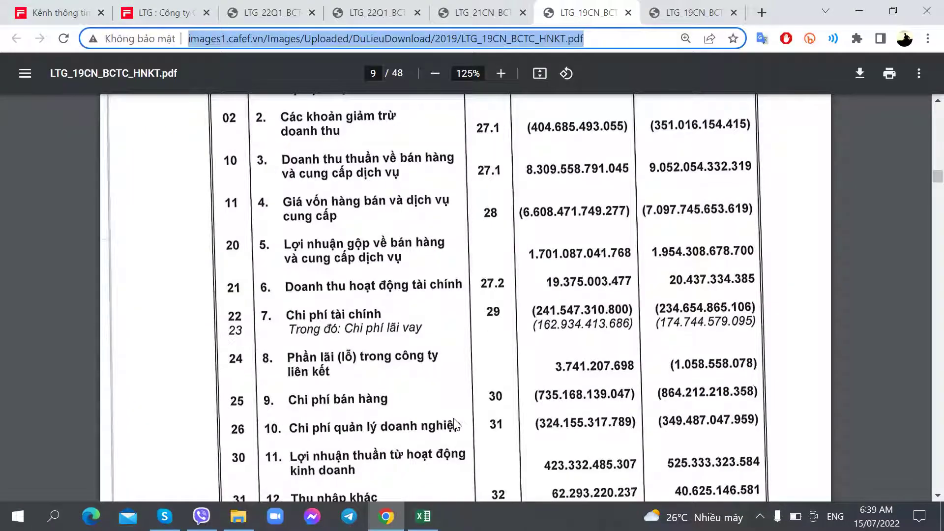
pyautogui.hotkey('alt', 'Tab')
pyautogui.write('-1')
pyautogui.press('Return')
pyautogui.press('Up')
pyautogui.press('Right')
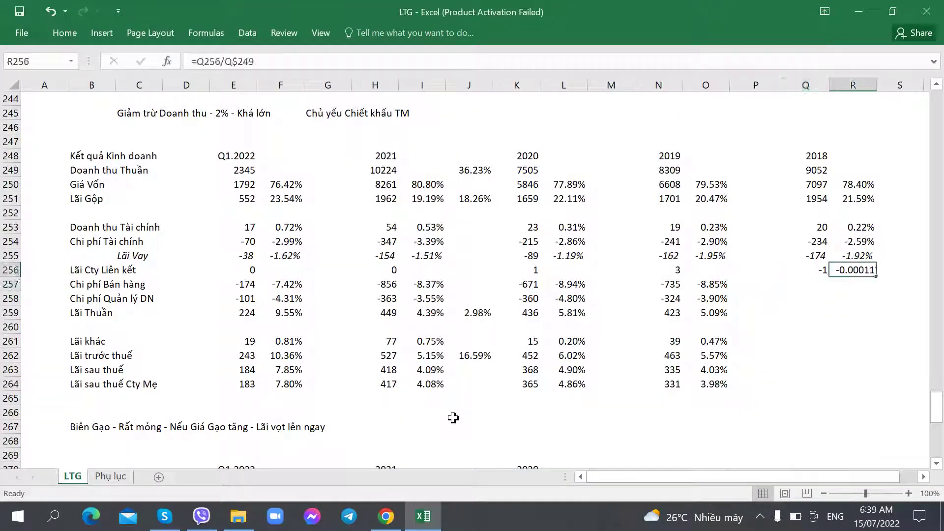
pyautogui.press('Delete')
# Look up prior-year selling and administrative expenses in Chrome and enter -864 as 2018 Chi phí Bán hàng and -349 as Chi phí Quản lý DN.
pyautogui.press('Down')
pyautogui.press('Left')
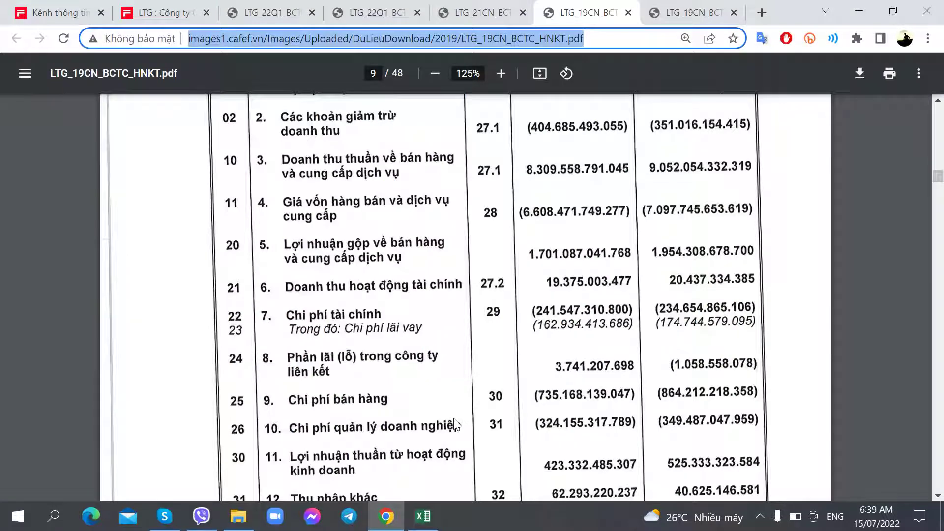
pyautogui.hotkey('alt', 'Tab')
pyautogui.write('-86')
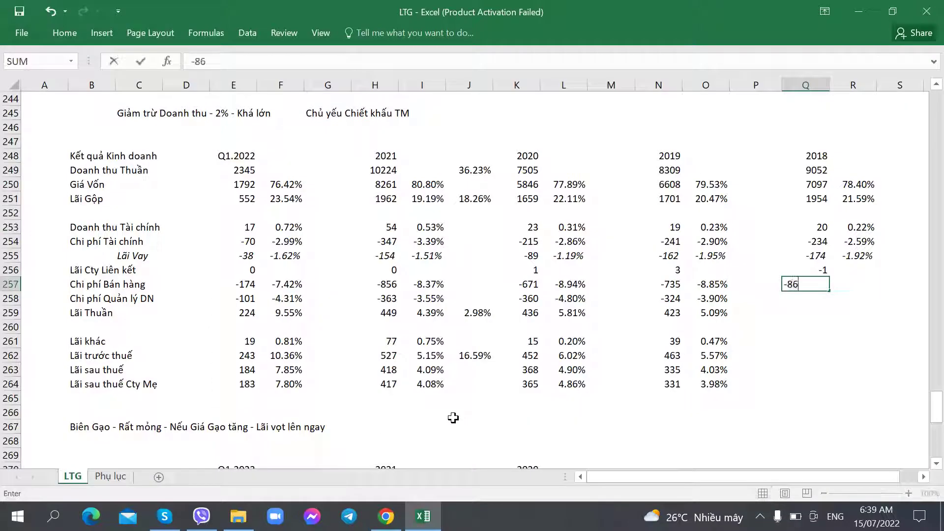
pyautogui.write('4')
pyautogui.press('Return')
pyautogui.hotkey('alt', 'Tab')
pyautogui.hotkey('alt', 'Tab')
pyautogui.write('-34')
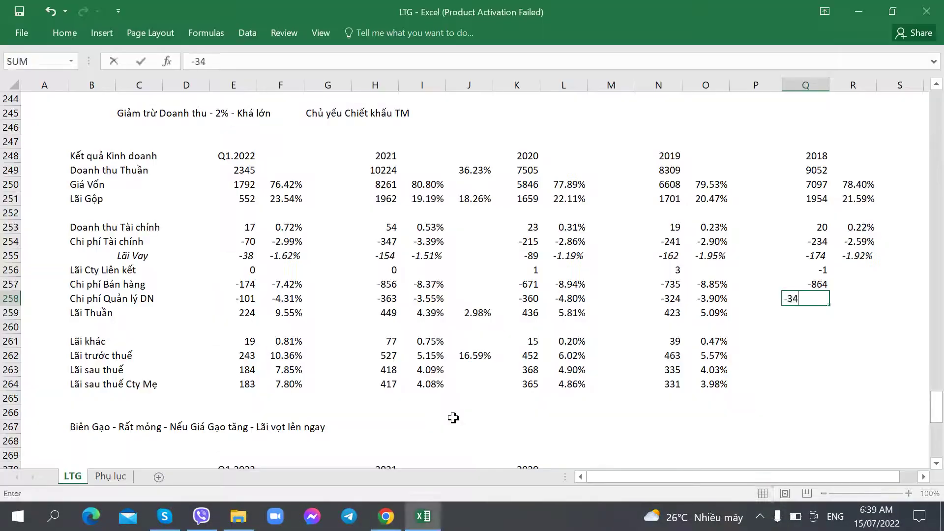
pyautogui.press('BackSpace')
pyautogui.press('Return')
# Look up the prior-year net operating profit in the Chrome report and enter 525 as the 2018 Lãi Thuần in Excel.
pyautogui.hotkey('alt', 'Tab')
pyautogui.scroll(-3, 462, 442)
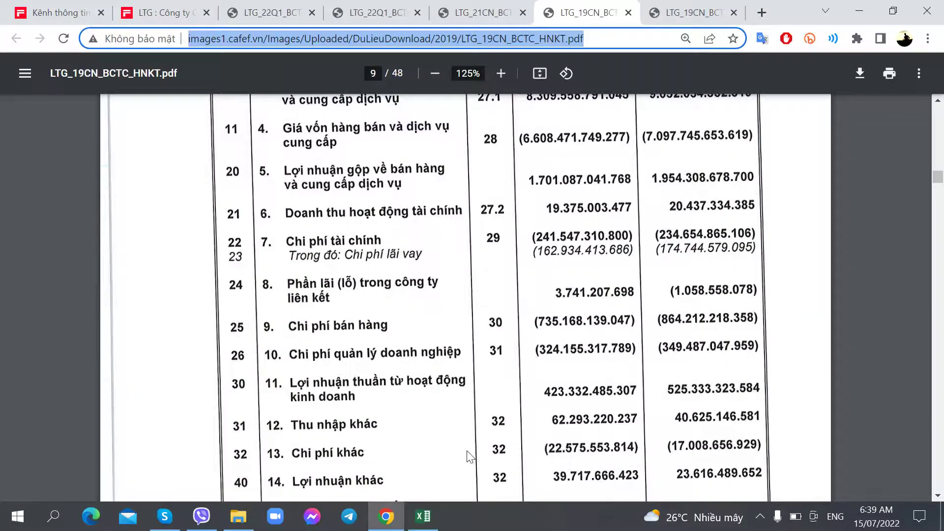
pyautogui.hotkey('alt', 'Tab')
pyautogui.write('525')
pyautogui.press('Tab')
# Copy the 2018 Chi phí Tài chính percentage formula to the Chi phí Bán hàng, Chi phí Quản lý DN and Lãi Thuần rows.
pyautogui.press('Up')
pyautogui.press('Up')
pyautogui.press('Up')
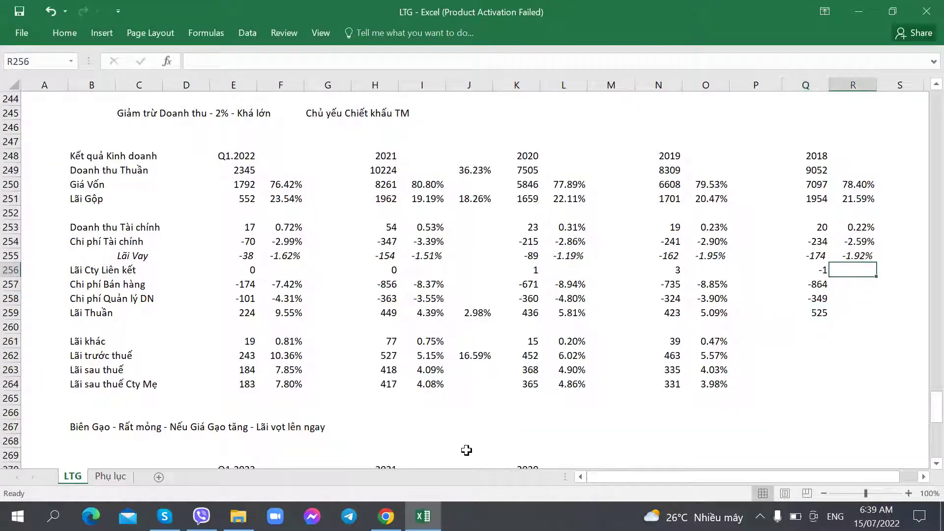
pyautogui.press('Up')
pyautogui.press('Up')
pyautogui.hotkey('ctrl', 'c')
pyautogui.press('Down')
pyautogui.press('Down')
pyautogui.press('Down')
pyautogui.hotkey('ctrl', 'v')
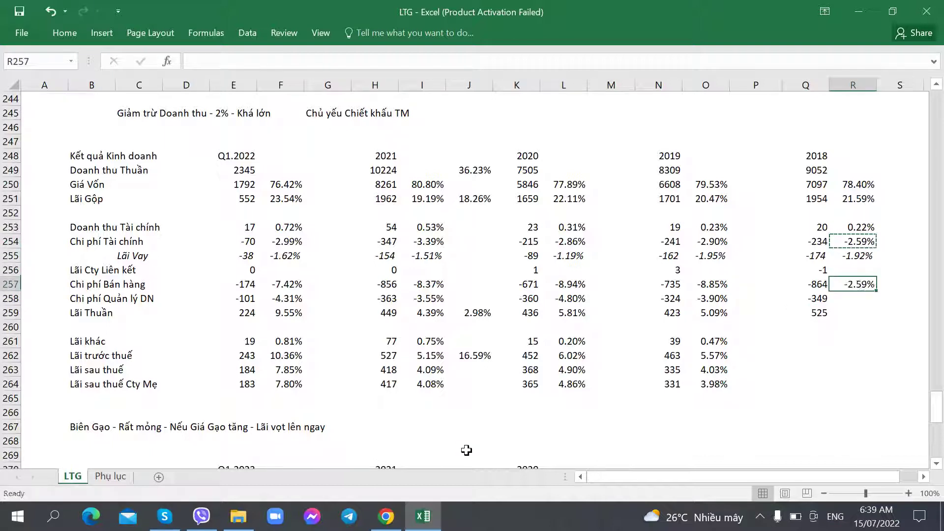
pyautogui.press('Down')
pyautogui.hotkey('ctrl', 'v')
pyautogui.press('Down')
pyautogui.hotkey('ctrl', 'v')
pyautogui.press('Down')
pyautogui.press('Left')
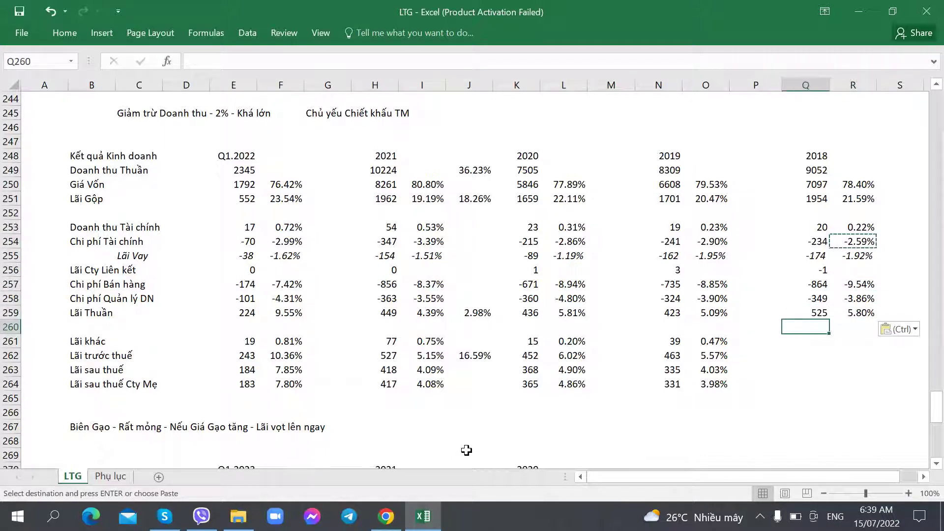
pyautogui.press('Up')
pyautogui.press('Up')
pyautogui.press('Up')
pyautogui.press('Right')
pyautogui.hotkey('shift', 'Down')
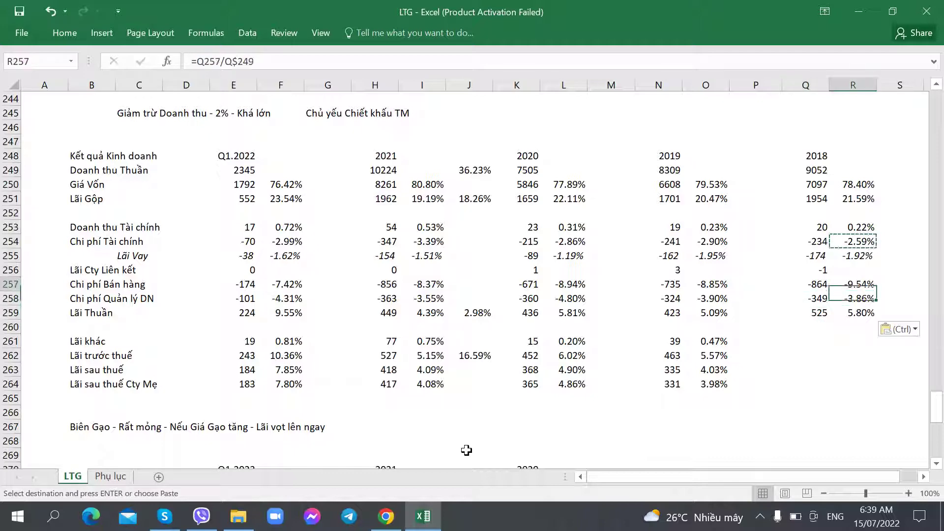
pyautogui.hotkey('shift', 'Up')
pyautogui.hotkey('shift', 'Down')
# Look up the prior-year other profit (Lợi nhuận khác) in the Chrome report and enter 23 as the 2018 Lãi khác in Excel.
pyautogui.press('Down')
pyautogui.press('Down')
pyautogui.press('Down')
pyautogui.press('Down')
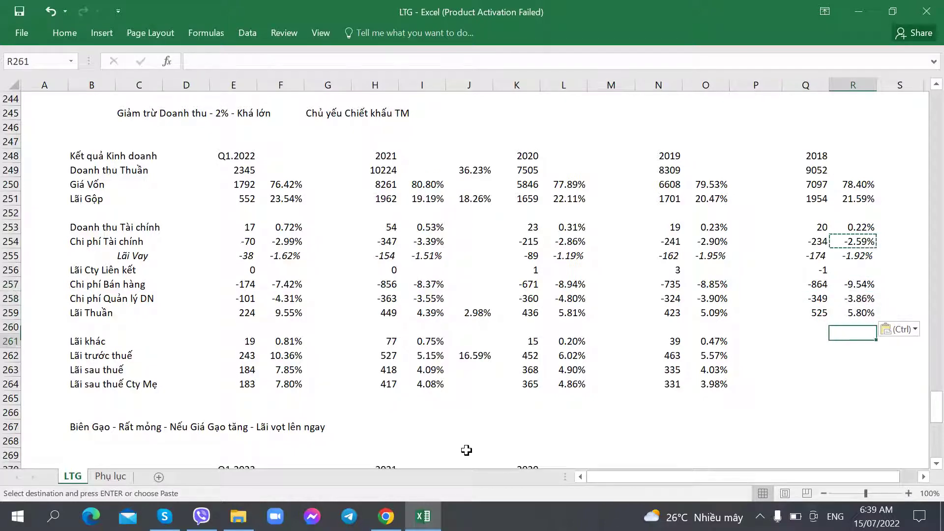
pyautogui.press('Left')
pyautogui.click(386, 516)
pyautogui.scroll(-4, 393, 442)
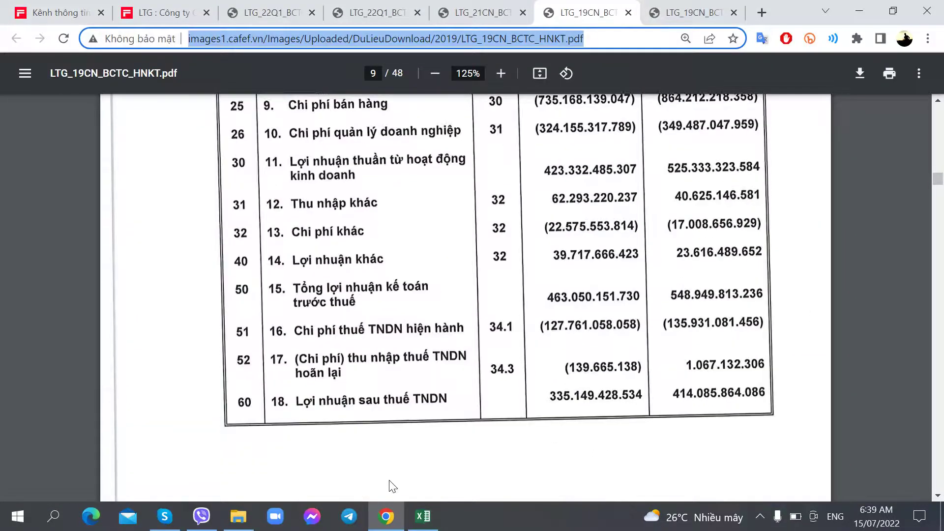
pyautogui.hotkey('alt', 'Tab')
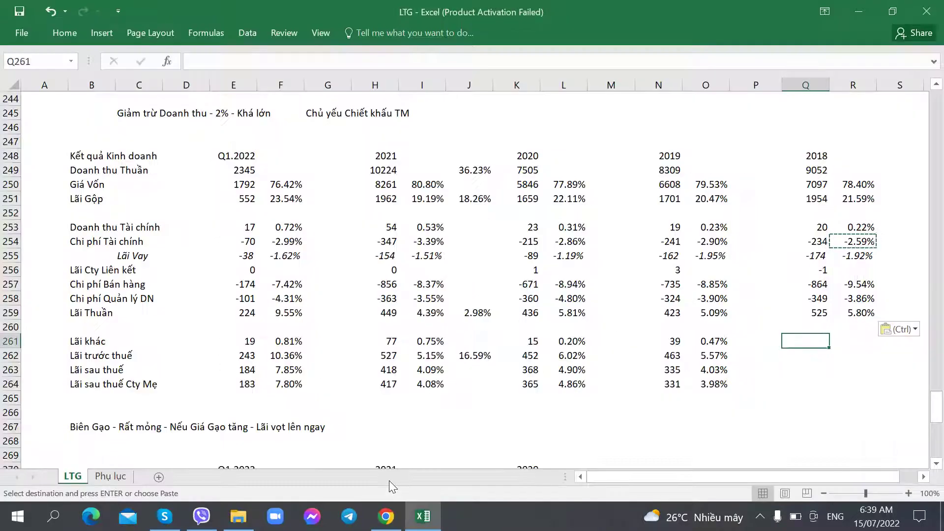
pyautogui.hotkey('alt', 'Tab')
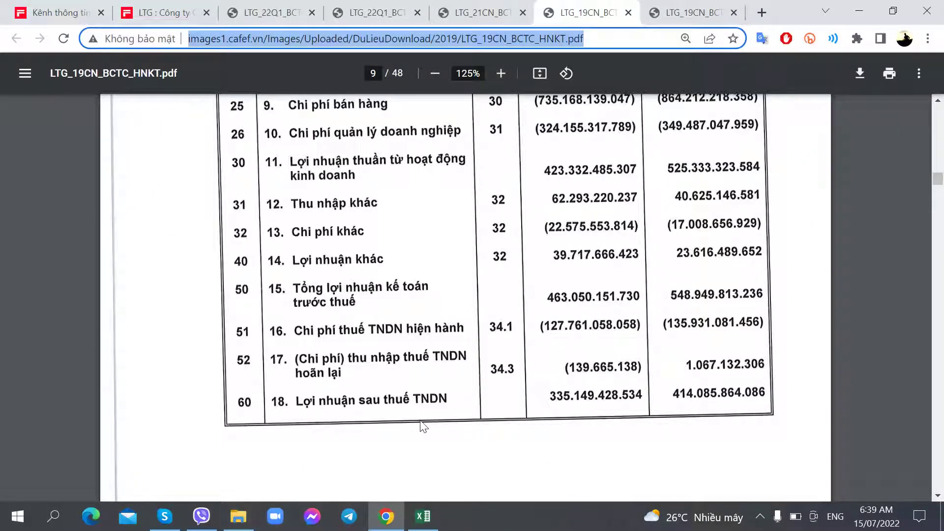
pyautogui.hotkey('alt', 'Tab')
pyautogui.write('23')
pyautogui.press('Tab')
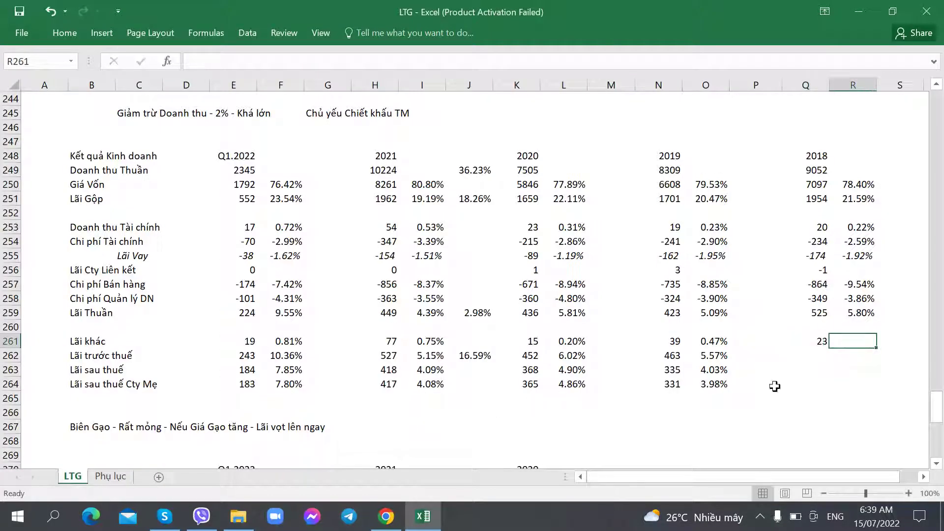
# Look up the prior-year pre-tax profit in the Chrome report and enter 548 as the 2018 Lãi trước thuế in Excel.
pyautogui.click(821, 362)
pyautogui.hotkey('alt', 'Tab')
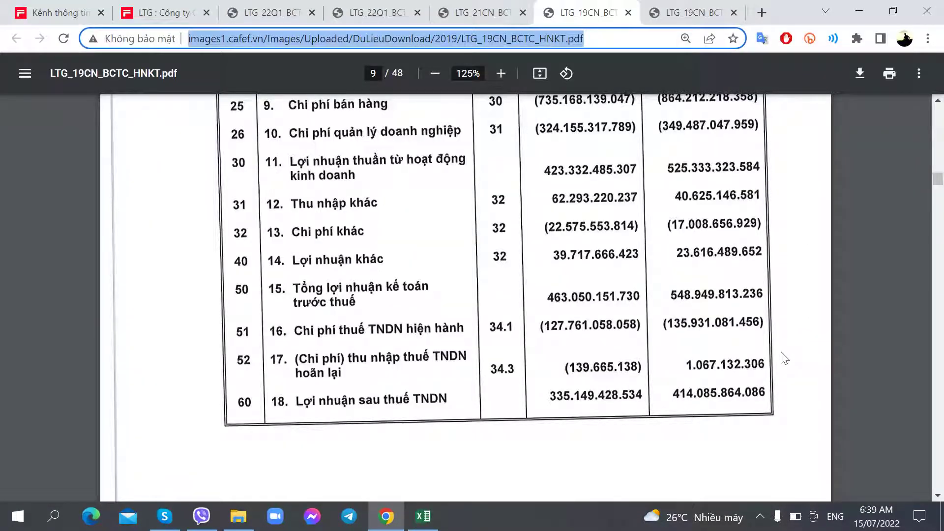
pyautogui.hotkey('alt', 'Tab')
pyautogui.write('548')
pyautogui.press('Tab')
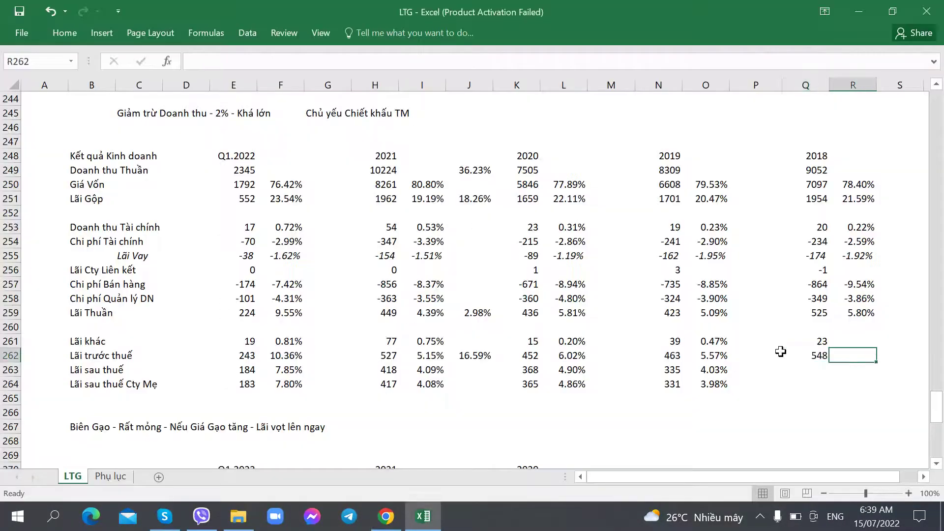
# Look up the prior-year after-tax profit in the Chrome report and enter 414 as the 2018 Lãi sau thuế in Excel.
pyautogui.press('Return')
pyautogui.hotkey('alt', 'Tab')
pyautogui.scroll(-2, 665, 367)
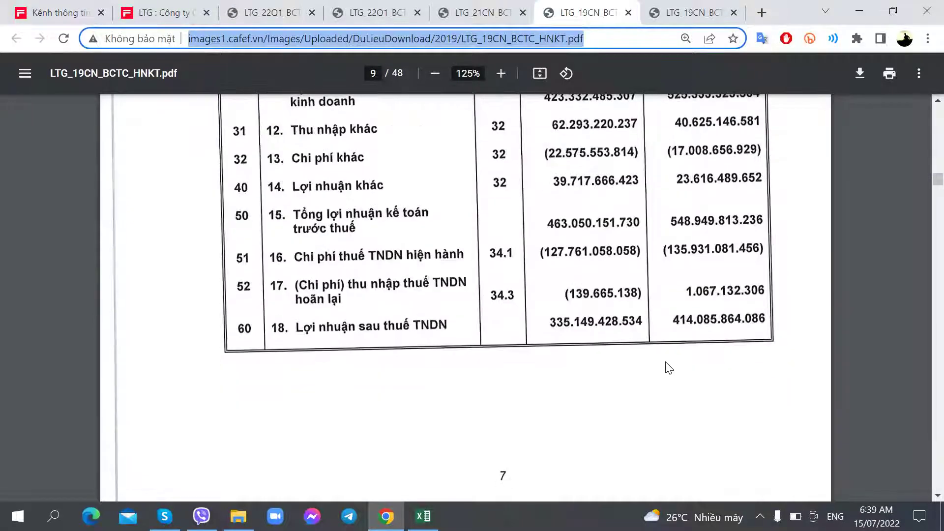
pyautogui.hotkey('alt', 'Tab')
pyautogui.hotkey('alt', 'Tab')
pyautogui.hotkey('alt', 'Tab')
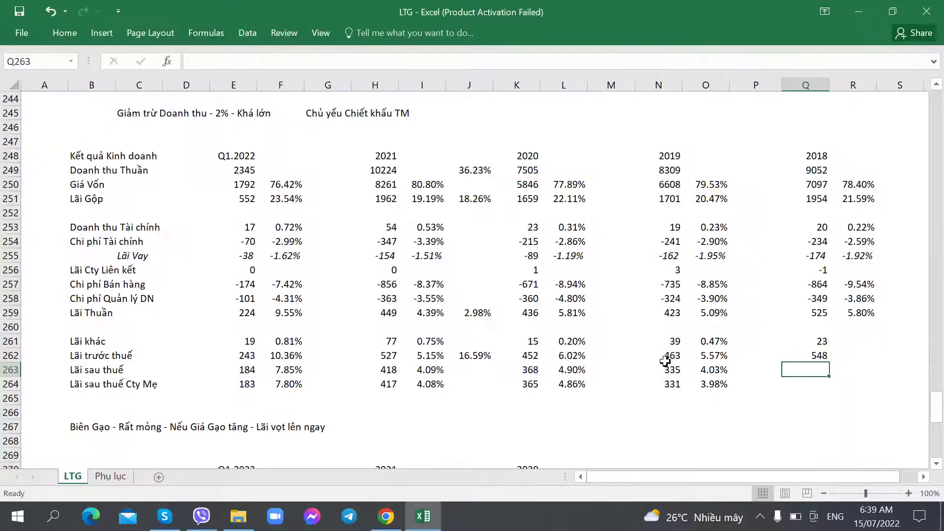
pyautogui.hotkey('alt', 'Tab')
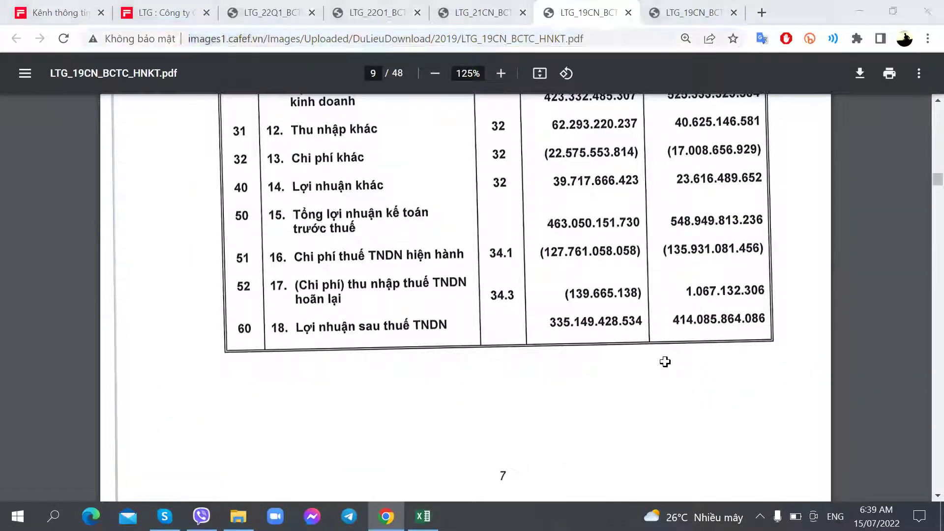
pyautogui.hotkey('alt', 'Tab')
pyautogui.write('414')
pyautogui.press('Tab')
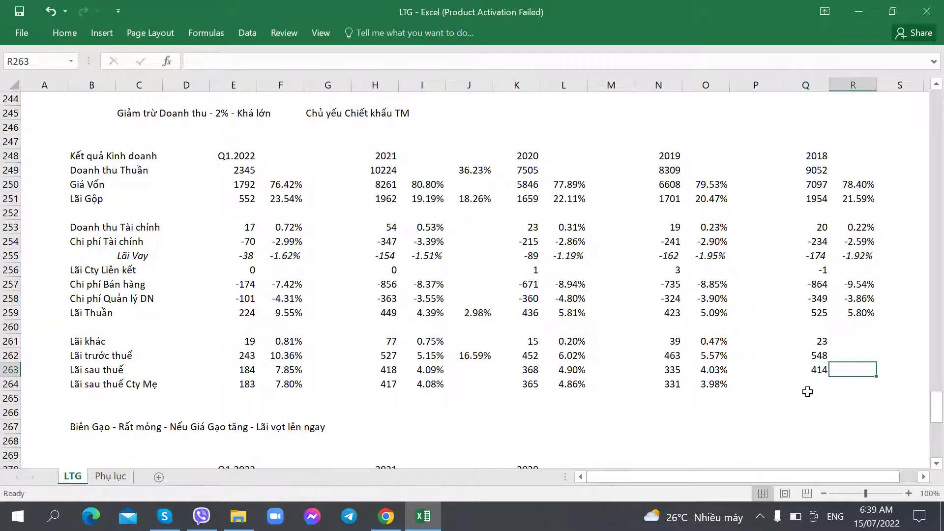
# Look up the parent company's prior-year after-tax profit on the report's following page in Chrome and enter 411 as 2018 Lãi sau thuế Cty Mẹ in Excel.
pyautogui.click(816, 371)
pyautogui.click(819, 383)
pyautogui.hotkey('alt', 'Tab')
pyautogui.scroll(-5, 714, 413)
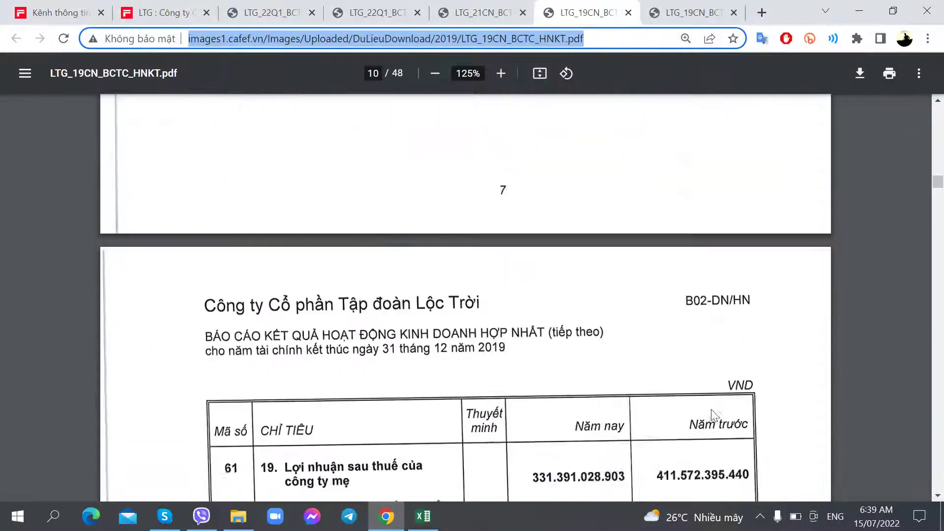
pyautogui.scroll(-4, 715, 413)
pyautogui.hotkey('alt', 'Tab')
pyautogui.write('411')
pyautogui.hotkey('ctrl', 'Return')
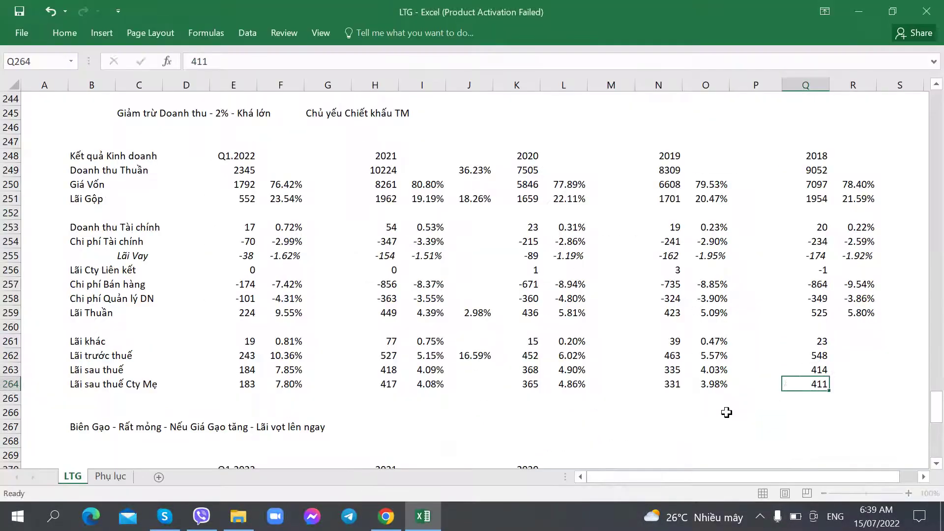
# Copy the 2018 Chi phí Quản lý DN percentage formula to Lãi khác and fill it down through Lãi sau thuế Cty Mẹ.
pyautogui.click(854, 298)
pyautogui.hotkey('ctrl', 'c')
pyautogui.click(853, 341)
pyautogui.hotkey('ctrl', 'v')
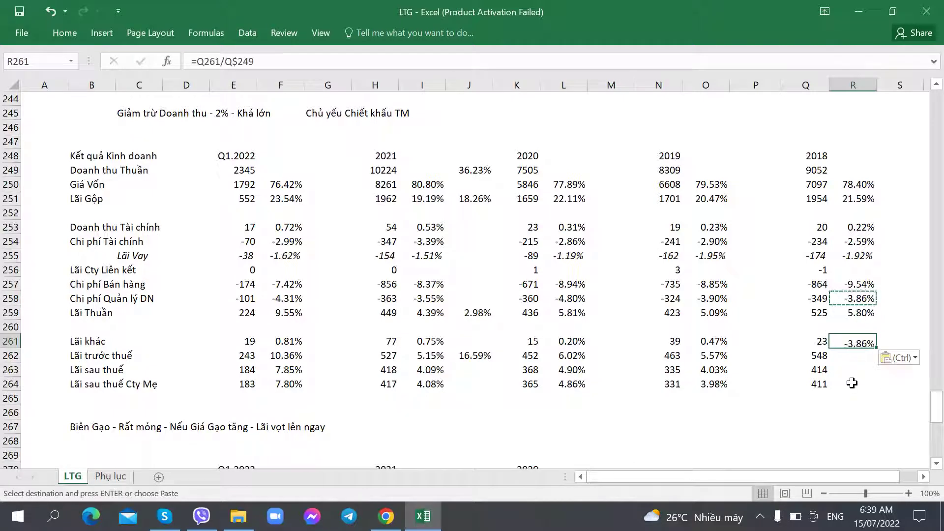
pyautogui.moveTo(853, 341); pyautogui.dragTo(851, 381)
pyautogui.hotkey('ctrl', 'd')
# Compare the 2021 and 2018 figures for Lãi sau thuế Cty Mẹ and Doanh thu Thuần.
pyautogui.click(388, 384)
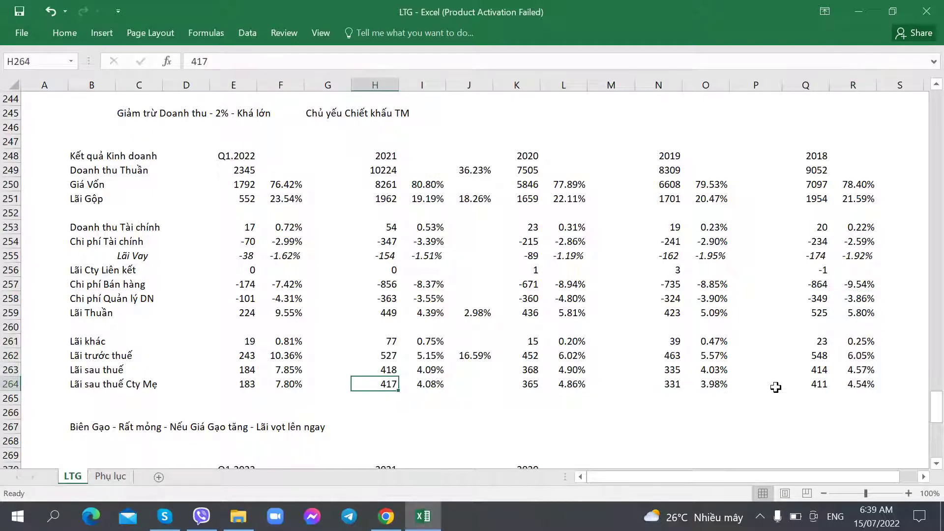
pyautogui.click(806, 385)
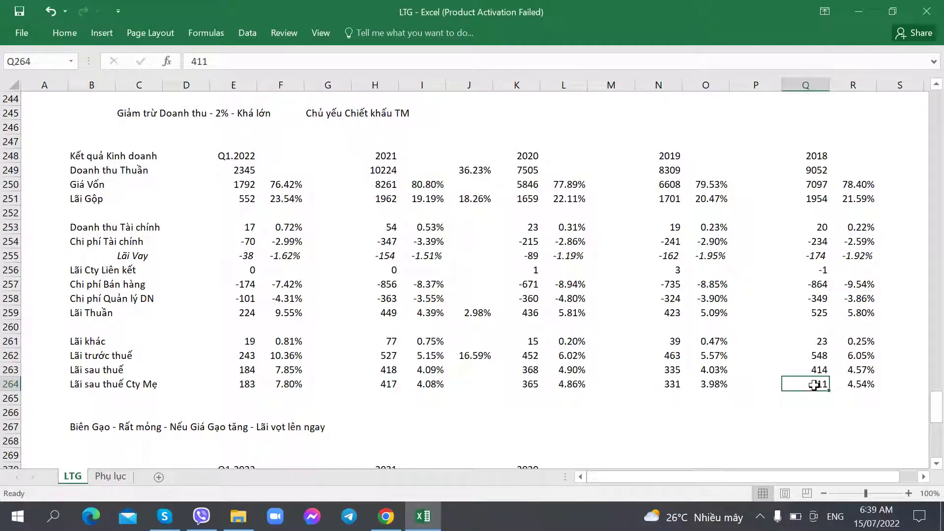
pyautogui.click(398, 172)
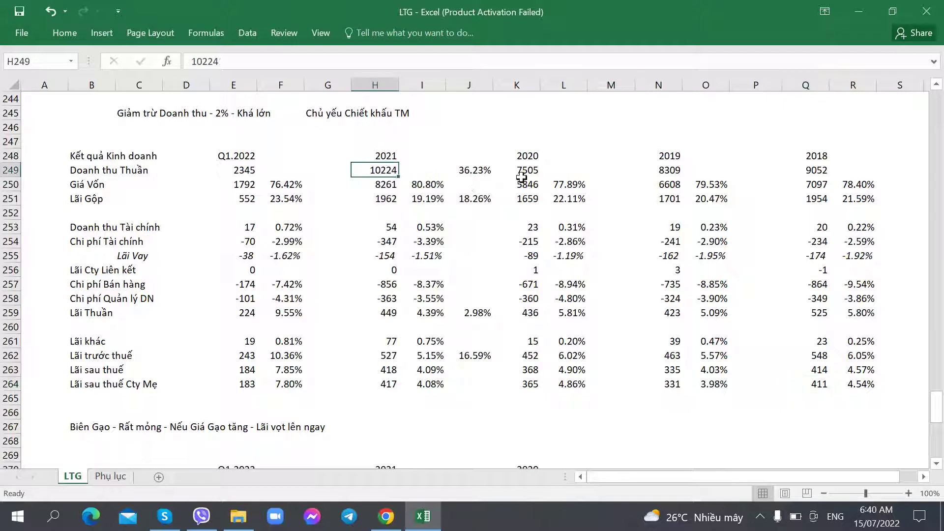
pyautogui.click(809, 167)
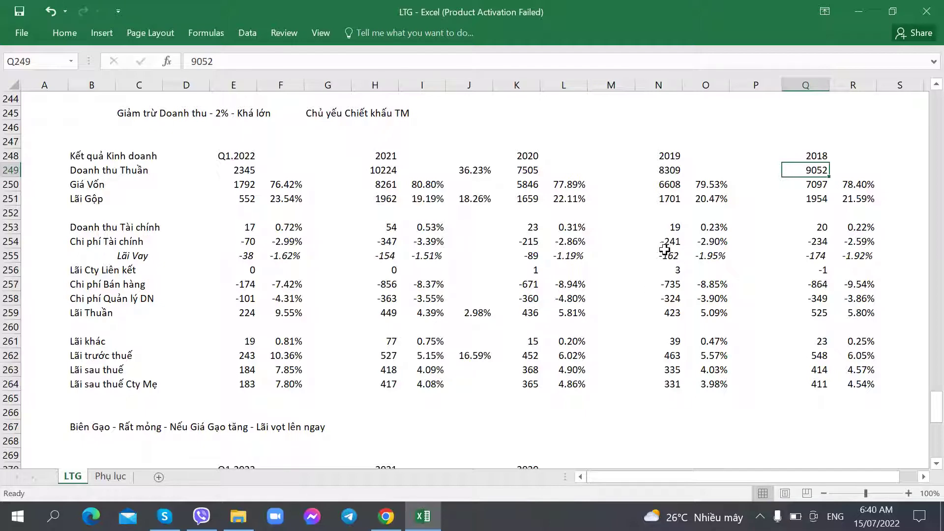
# Copy the 2019 and 2018 year headings from the Kết quả Kinh doanh table to the heading row of the revenue breakdown.
pyautogui.scroll(-5, 665, 250)
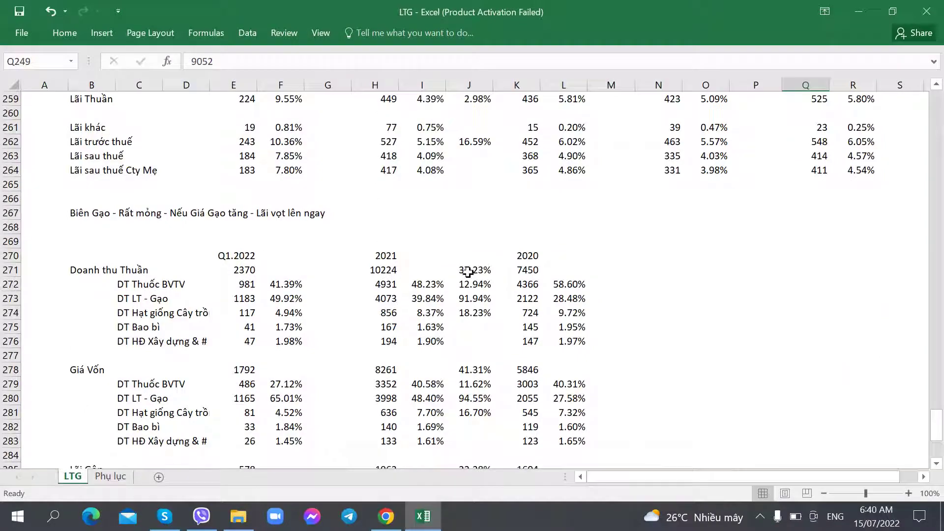
pyautogui.click(383, 253)
pyautogui.scroll(6, 656, 224)
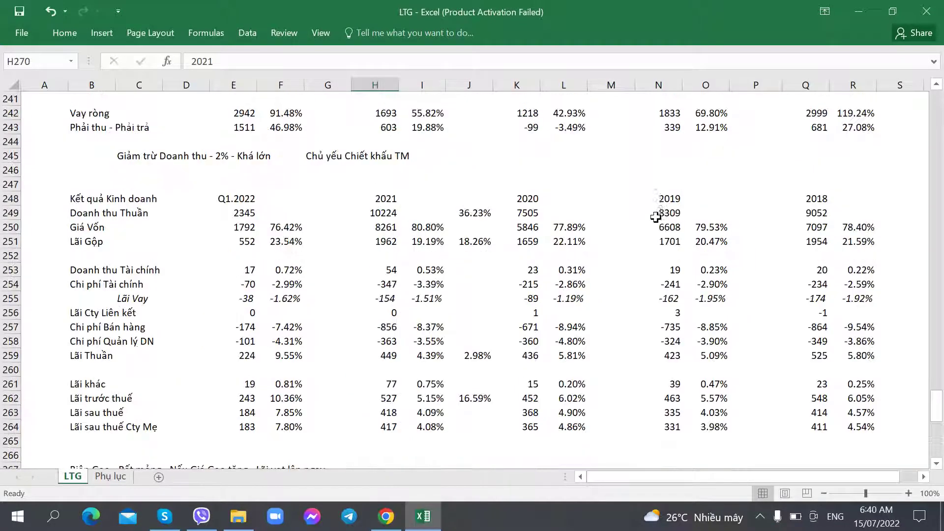
pyautogui.moveTo(659, 198); pyautogui.dragTo(797, 210)
pyautogui.hotkey('ctrl', 'c')
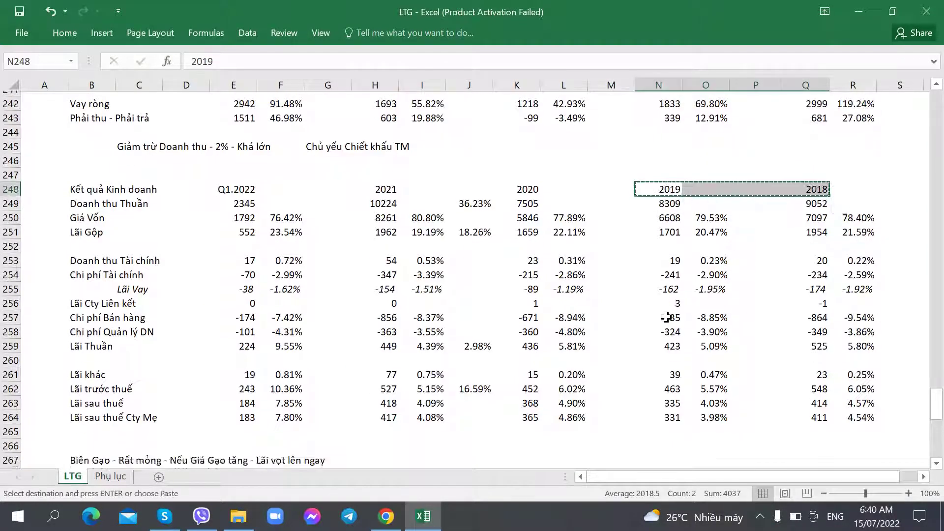
pyautogui.scroll(-5, 671, 310)
pyautogui.click(677, 295)
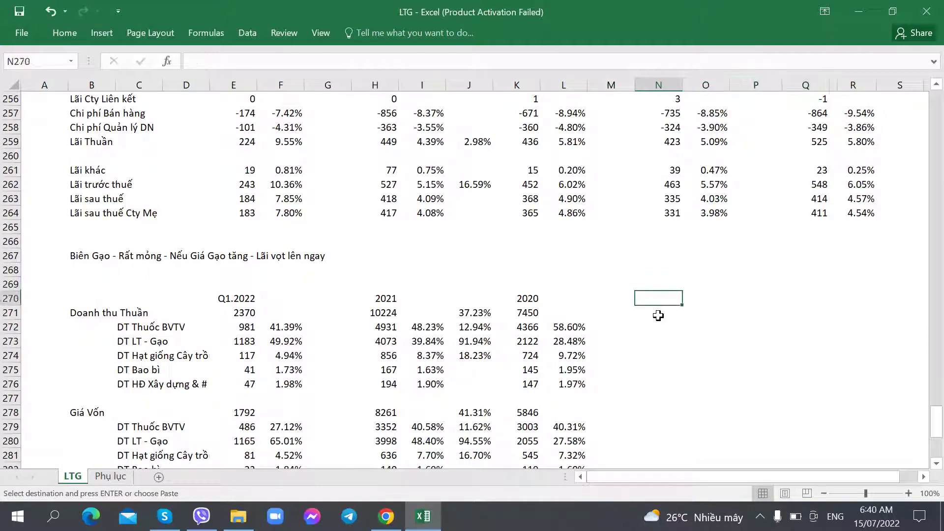
pyautogui.hotkey('ctrl', 'v')
pyautogui.scroll(5, 639, 340)
pyautogui.scroll(-8, 630, 316)
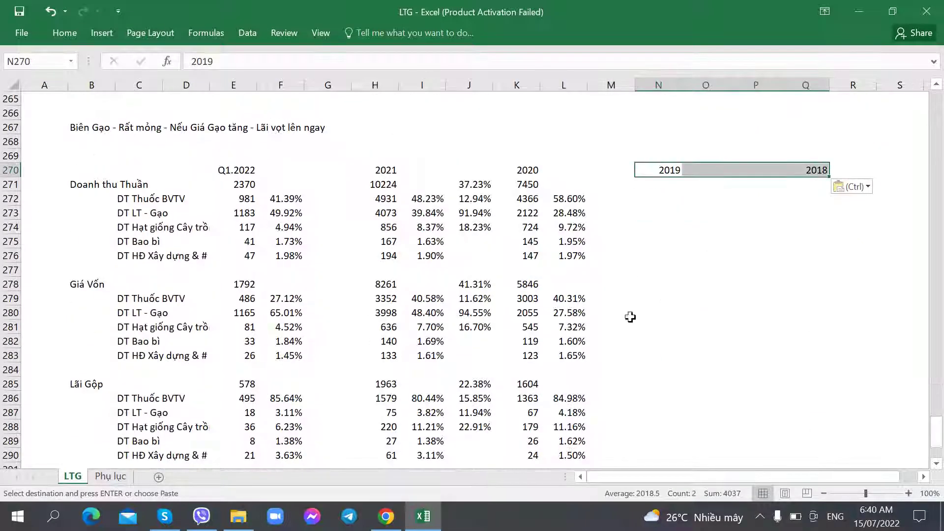
# Switch to the 2019 report in Chrome and find note 27.1 with the Doanh thu Thuần breakdown by product line.
pyautogui.click(650, 185)
pyautogui.hotkey('alt', 'Tab')
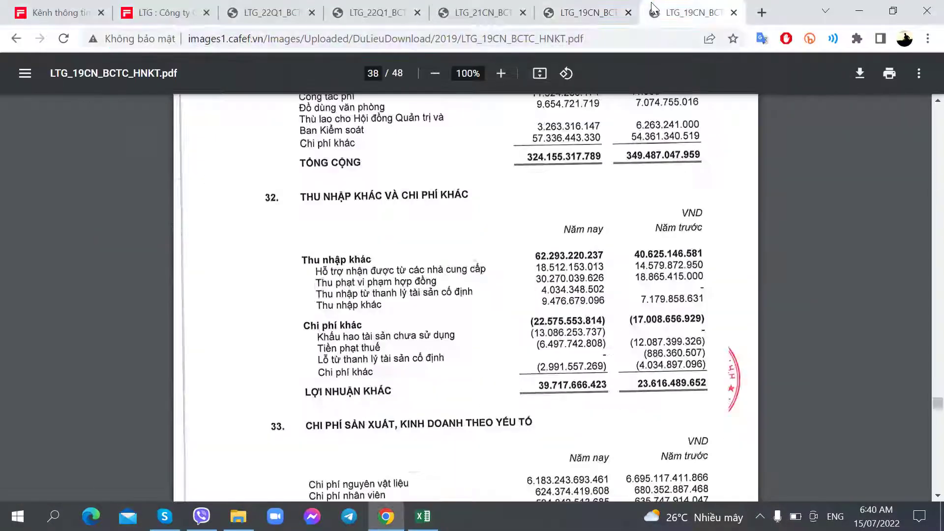
pyautogui.scroll(-1, 452, 282)
pyautogui.scroll(-15, 452, 281)
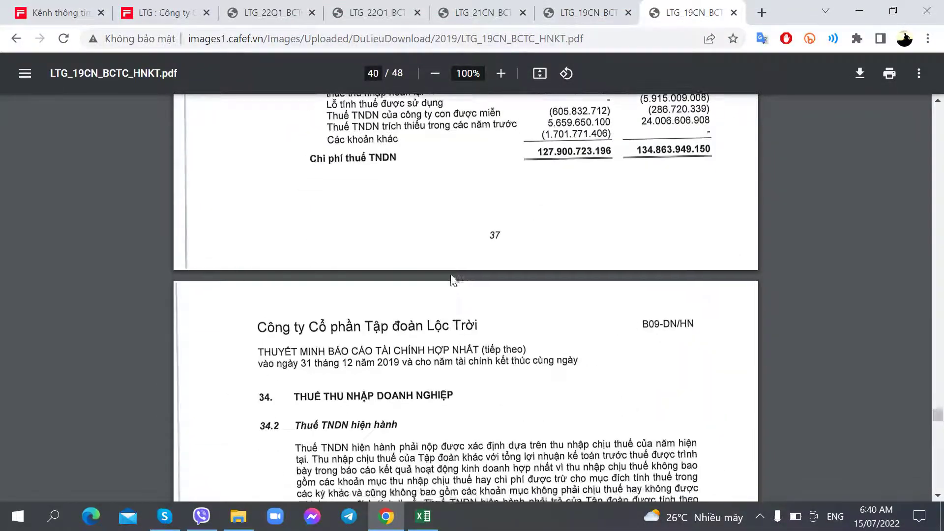
pyautogui.scroll(-5, 452, 274)
pyautogui.scroll(15, 450, 271)
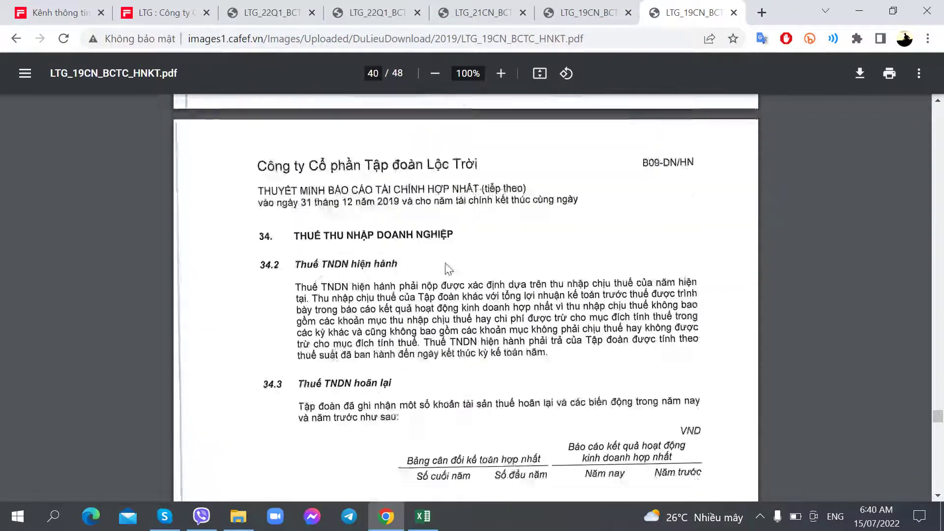
pyautogui.scroll(4, 447, 266)
pyautogui.scroll(7, 462, 251)
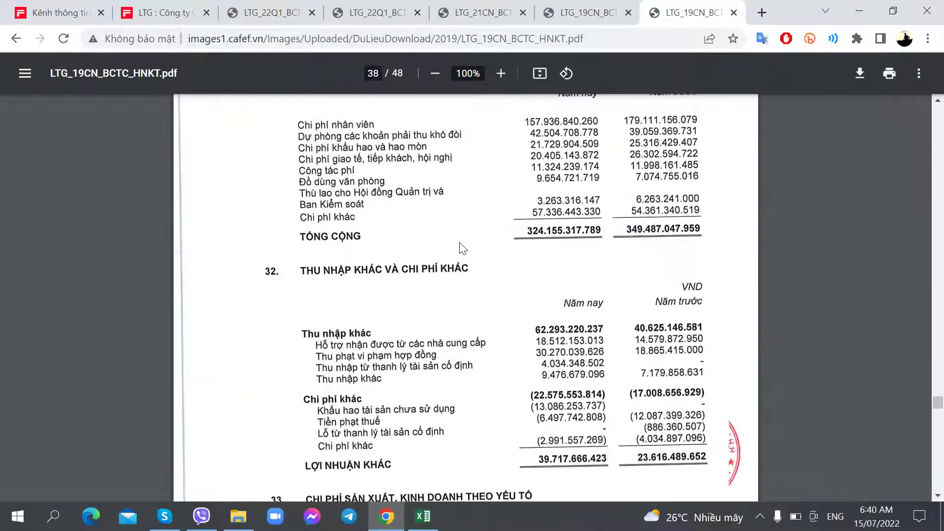
pyautogui.scroll(20, 462, 248)
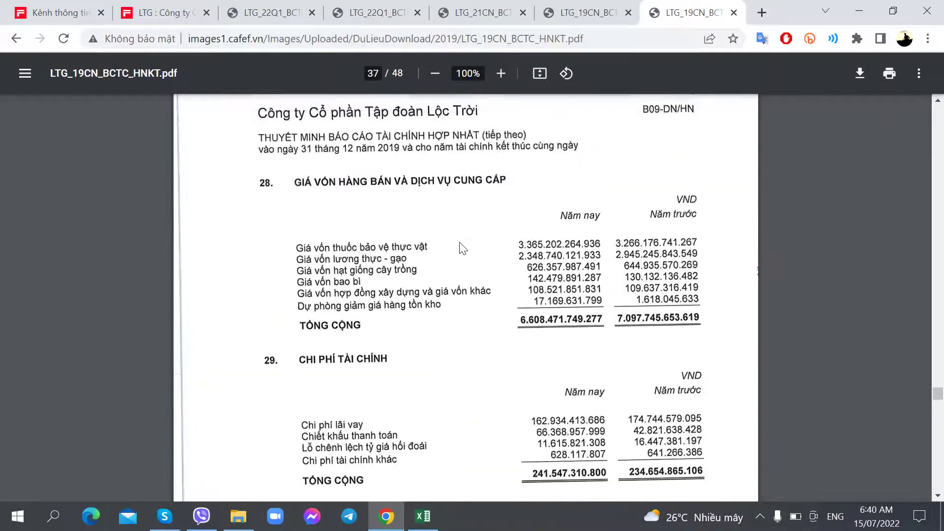
pyautogui.scroll(12, 460, 245)
pyautogui.scroll(-3, 460, 256)
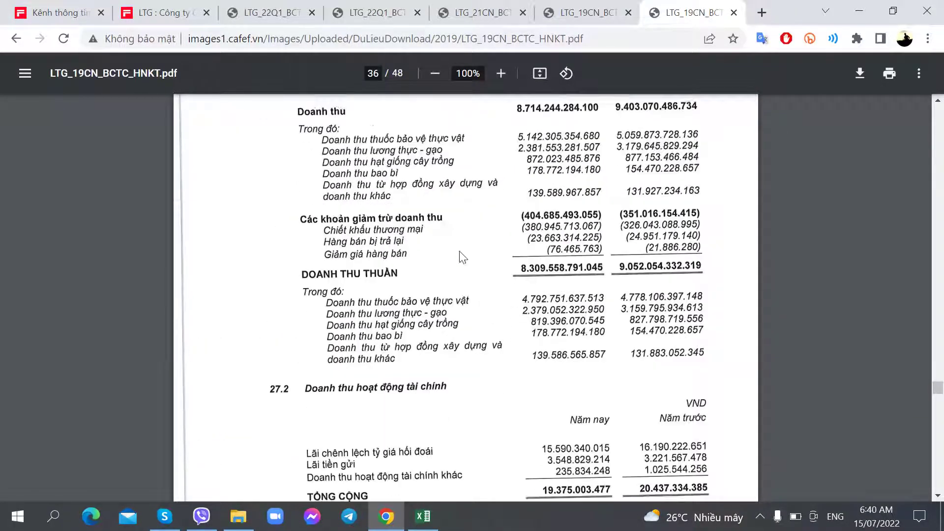
# Check the report's current- and prior-year Doanh thu Thuần breakdown in Chrome against the 2019 and 2018 columns in Excel.
pyautogui.hotkey('alt', 'Tab')
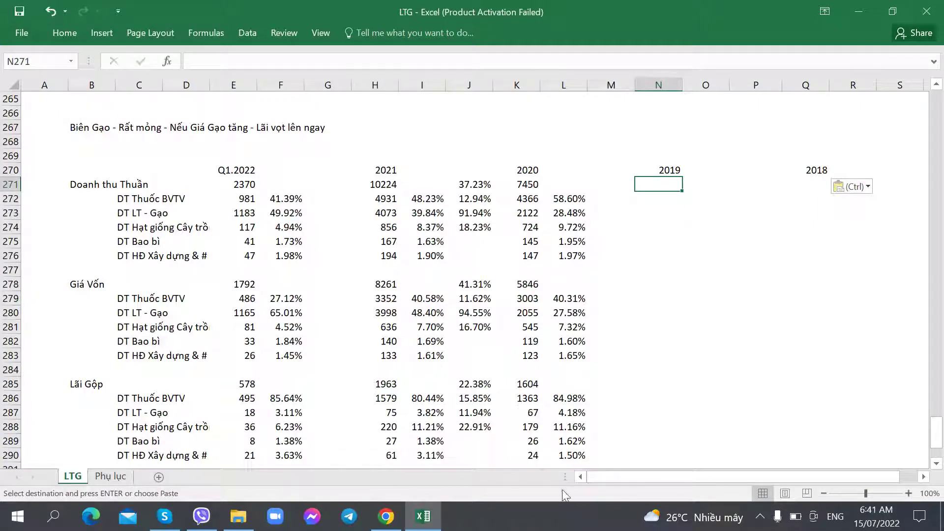
pyautogui.click(385, 516)
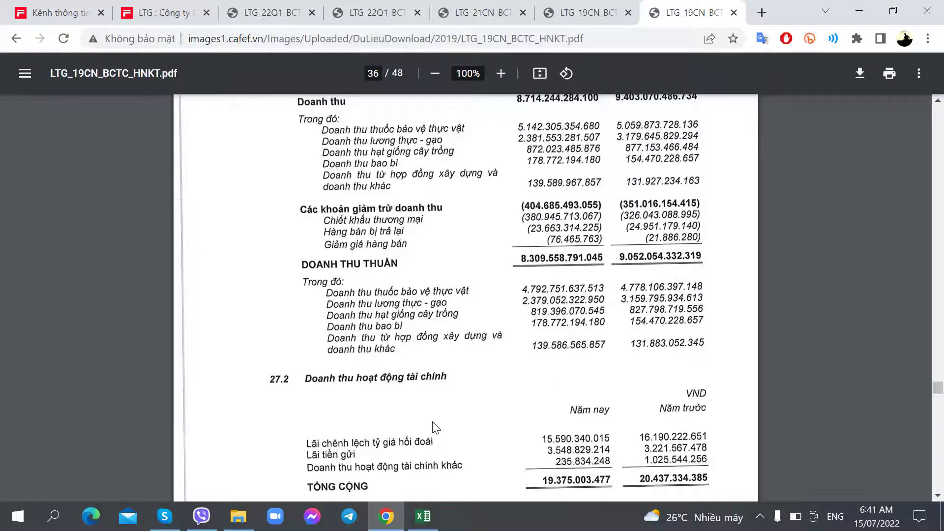
pyautogui.scroll(5, 435, 428)
pyautogui.scroll(-8, 400, 347)
pyautogui.hotkey('alt', 'Tab')
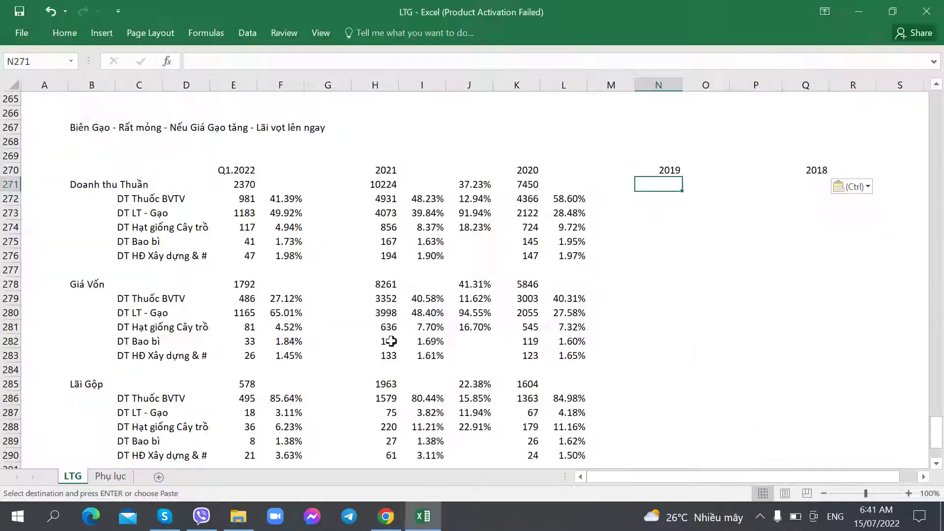
pyautogui.click(610, 241)
pyautogui.click(661, 184)
pyautogui.click(799, 185)
pyautogui.click(665, 185)
pyautogui.hotkey('alt', 'Tab')
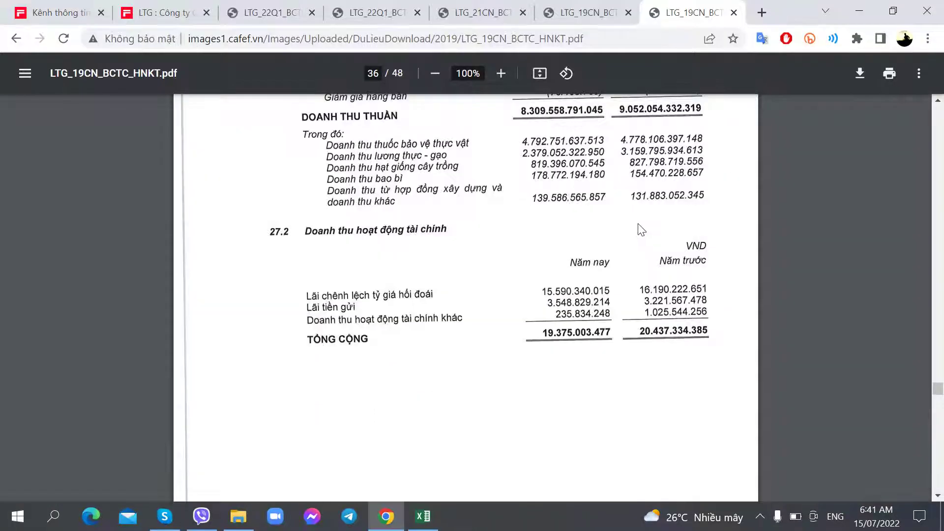
pyautogui.scroll(5, 623, 230)
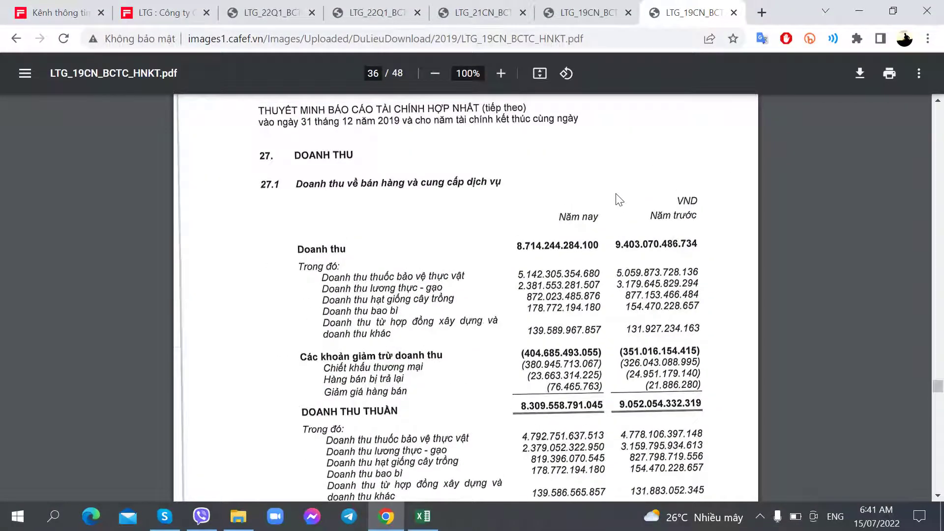
pyautogui.scroll(-3, 619, 199)
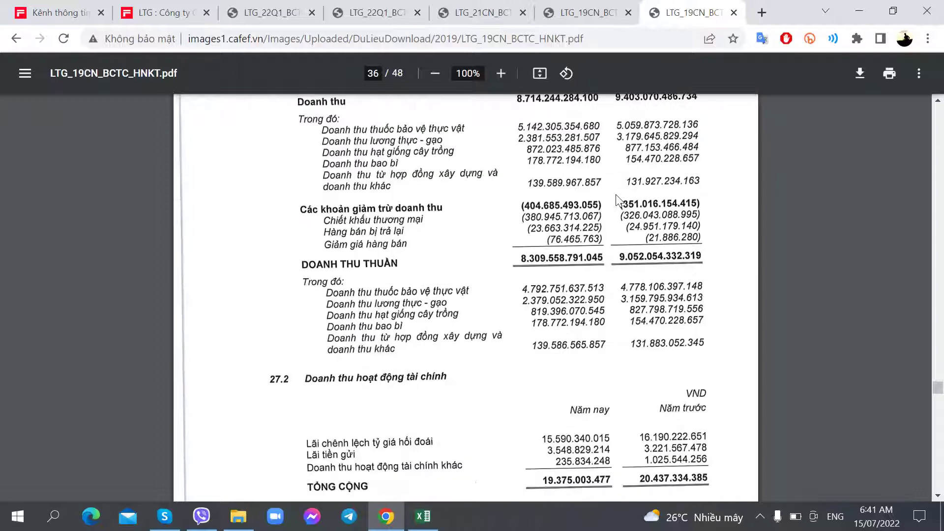
pyautogui.hotkey('alt', 'Tab')
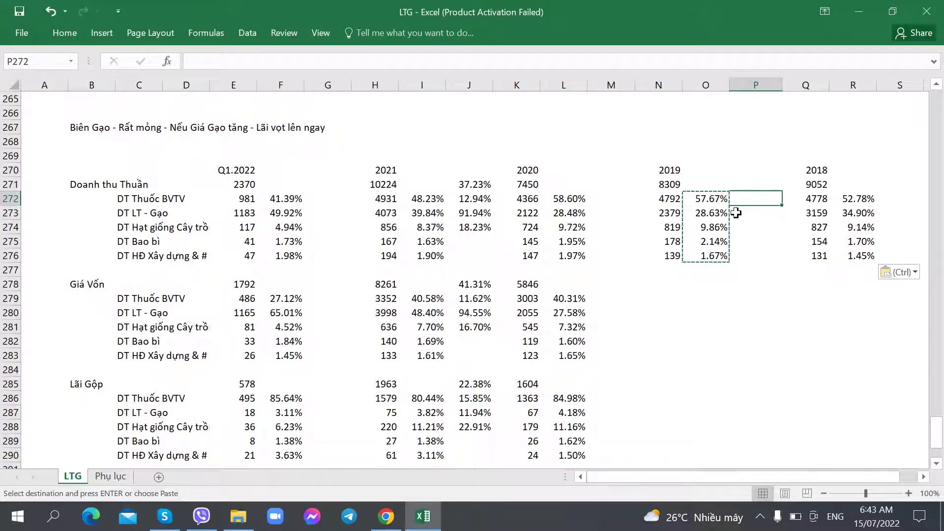
# Compare the revenue shares of DT Thuốc BVTV and DT LT - Gạo across 2018, 2019 and Q1.2022.
pyautogui.click(707, 202)
pyautogui.click(862, 197)
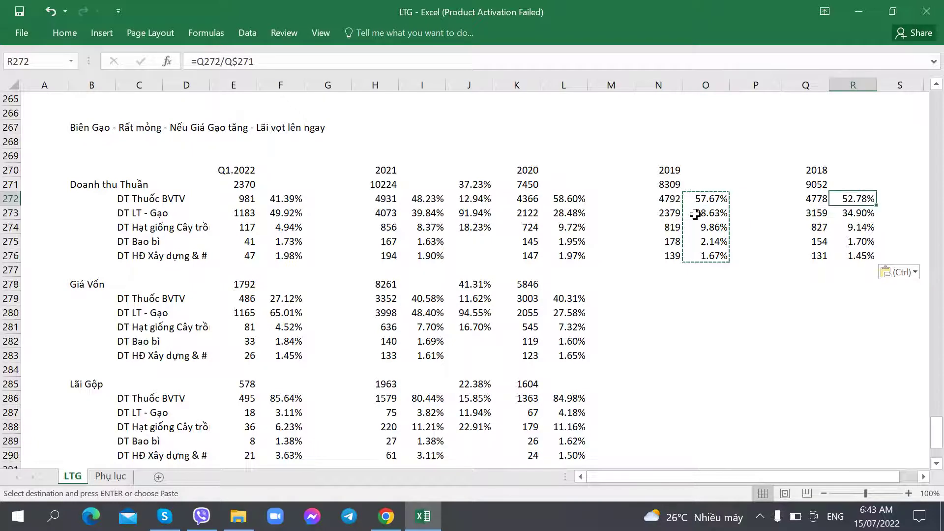
pyautogui.click(716, 210)
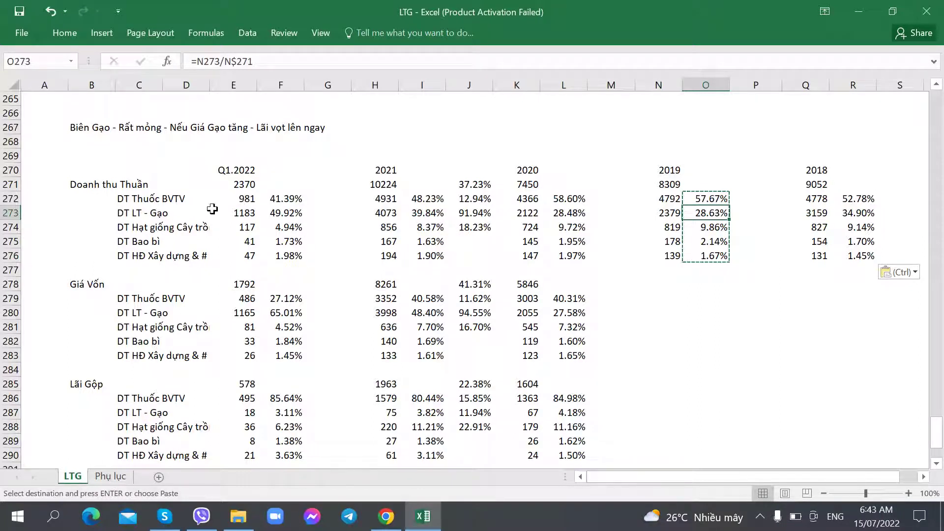
pyautogui.click(641, 294)
pyautogui.click(685, 198)
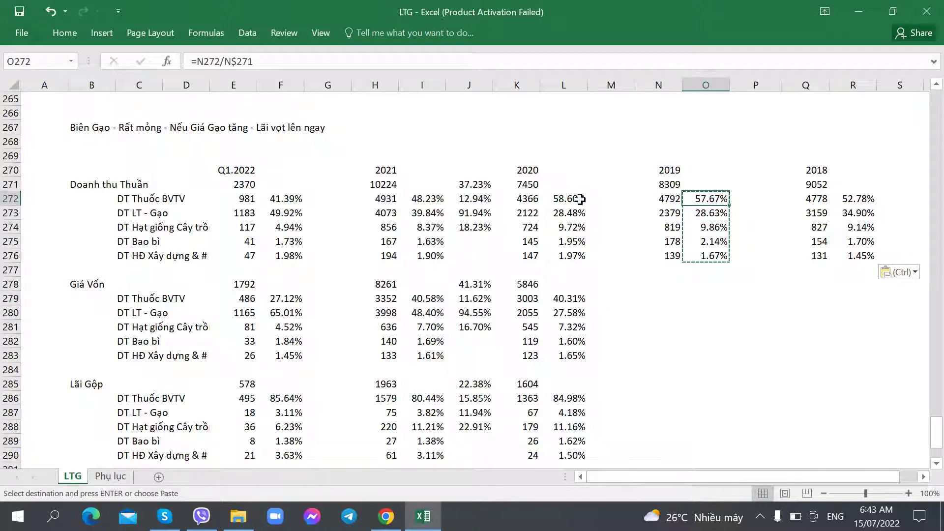
pyautogui.click(249, 199)
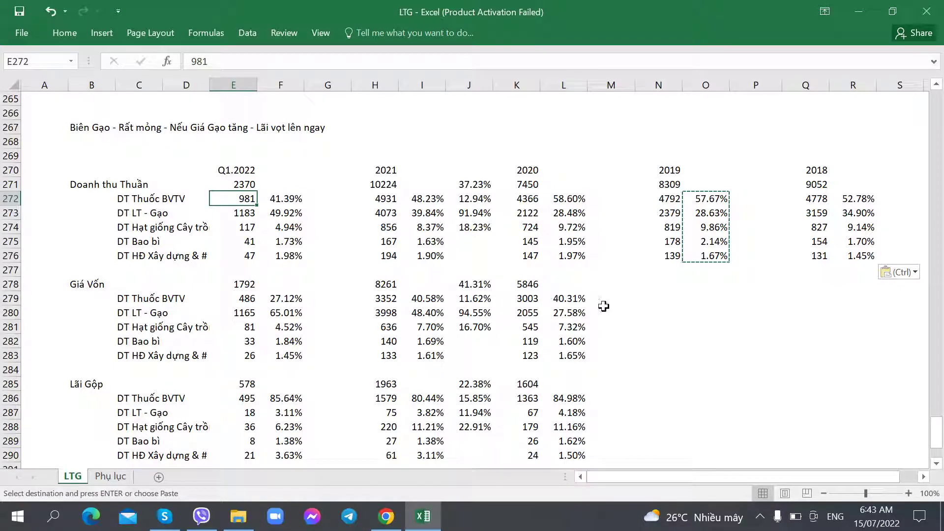
# Look up the cost-of-sales breakdown in the Chrome report and enter 3365 as the 2019 Giá Vốn of DT Thuốc BVTV in Excel.
pyautogui.hotkey('alt', 'Tab')
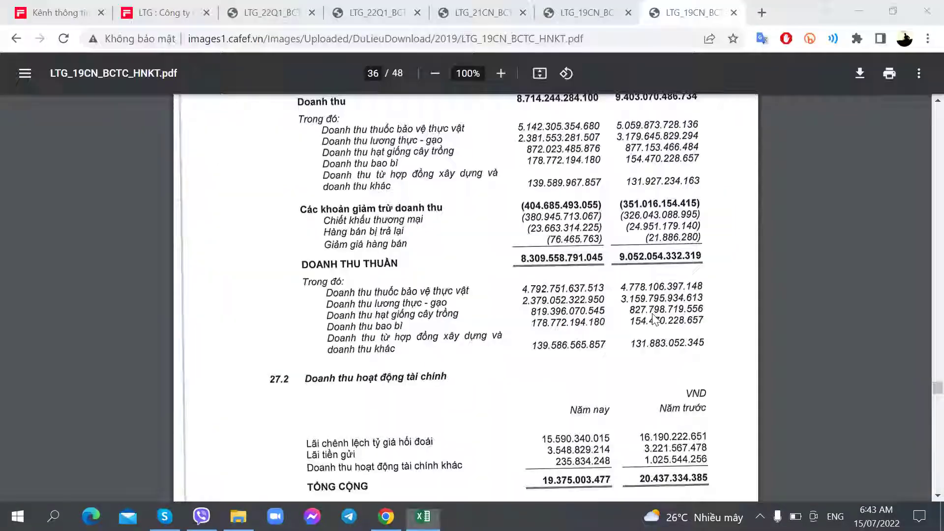
pyautogui.scroll(-1, 536, 327)
pyautogui.hotkey('alt', 'Tab')
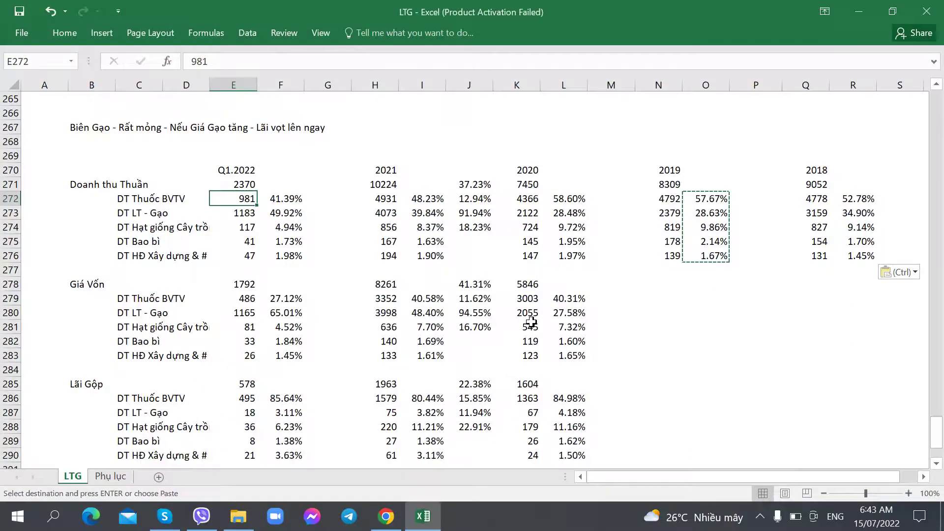
pyautogui.hotkey('alt', 'Tab')
pyautogui.scroll(1, 536, 328)
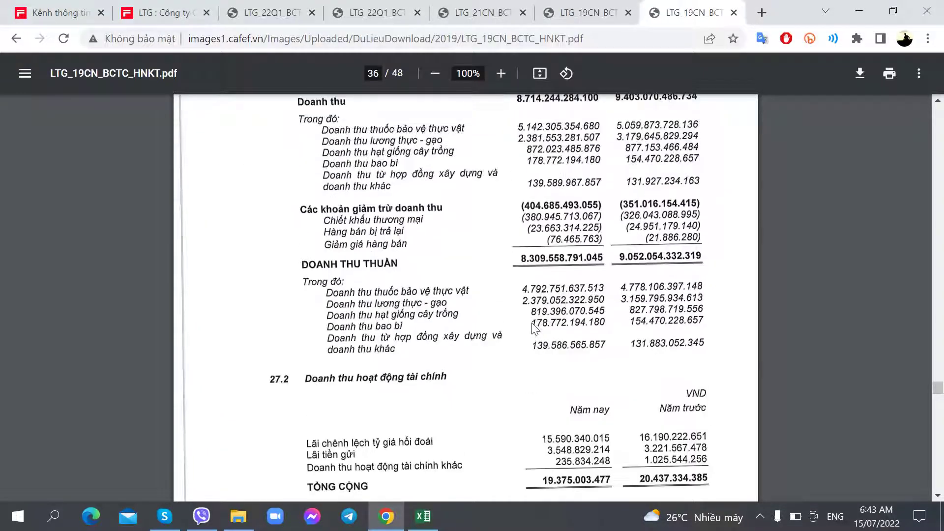
pyautogui.scroll(-10, 536, 329)
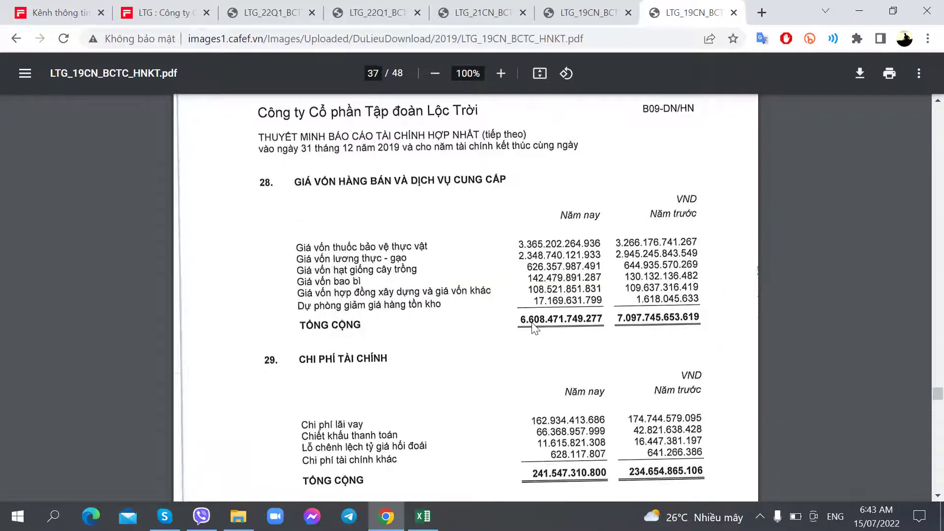
pyautogui.hotkey('alt', 'Tab')
pyautogui.click(658, 297)
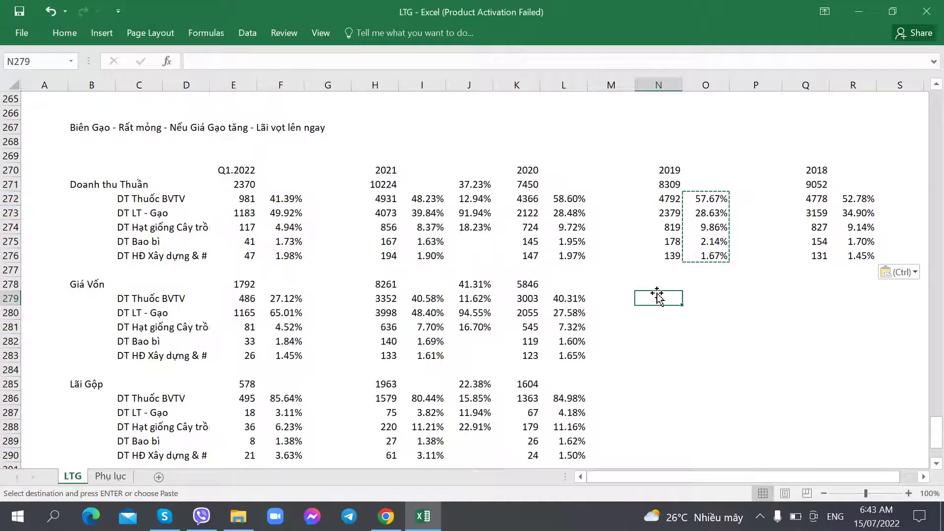
pyautogui.hotkey('alt', 'Tab')
pyautogui.hotkey('alt', 'Tab')
pyautogui.write('3365')
pyautogui.press('Return')
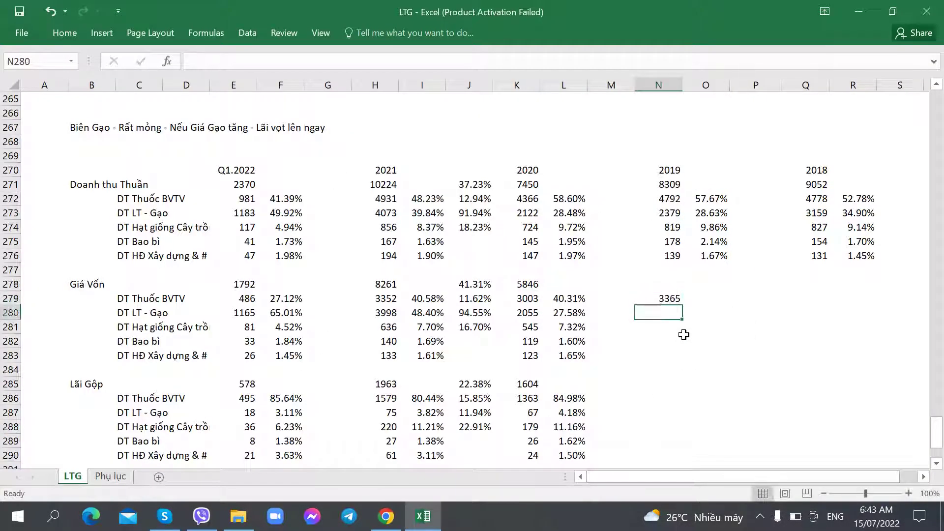
# Inspect the 2019 Giá Vốn percentage formulas for the product lines from DT Thuốc BVTV to DT HĐ Xây dựng.
pyautogui.hotkey('alt', 'Tab')
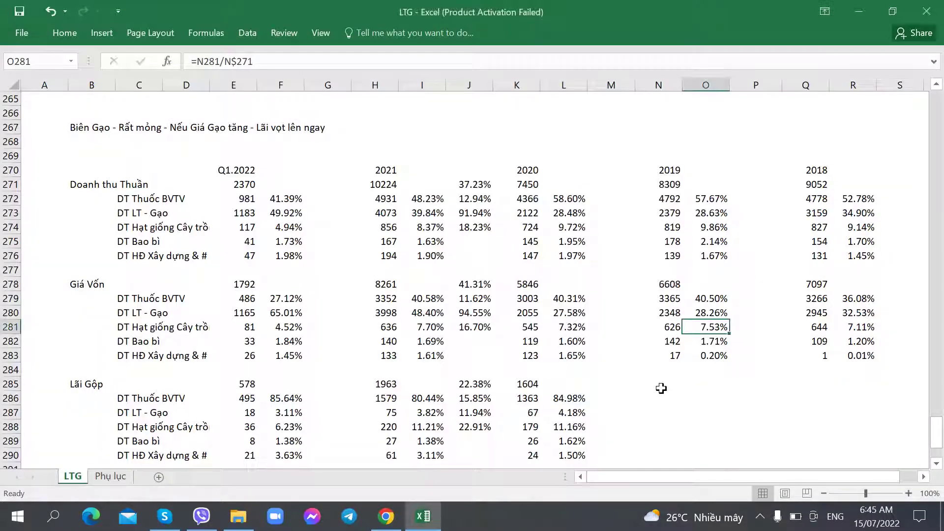
pyautogui.click(672, 298)
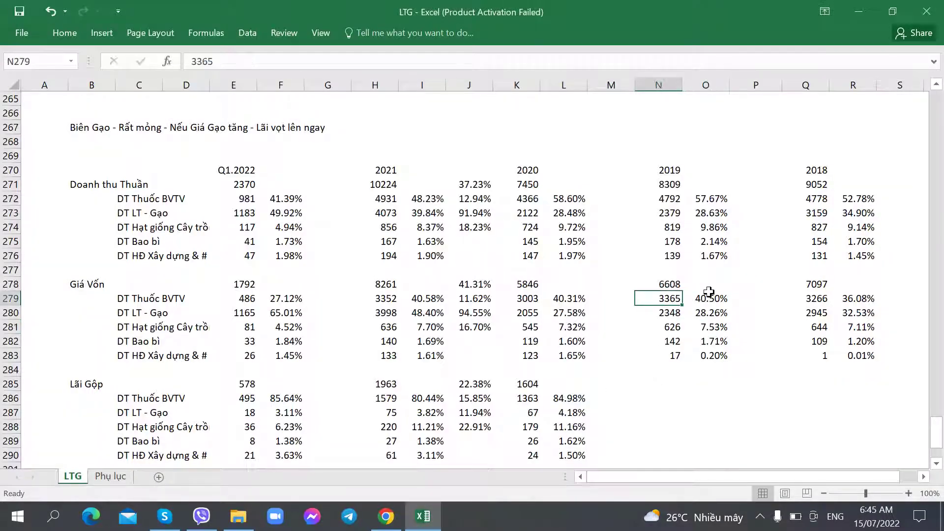
pyautogui.click(711, 297)
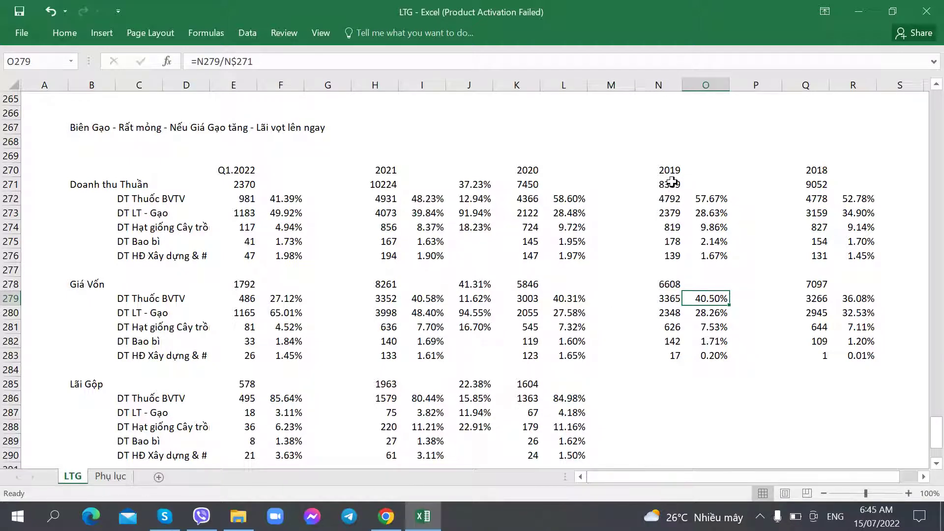
pyautogui.click(716, 313)
pyautogui.click(715, 356)
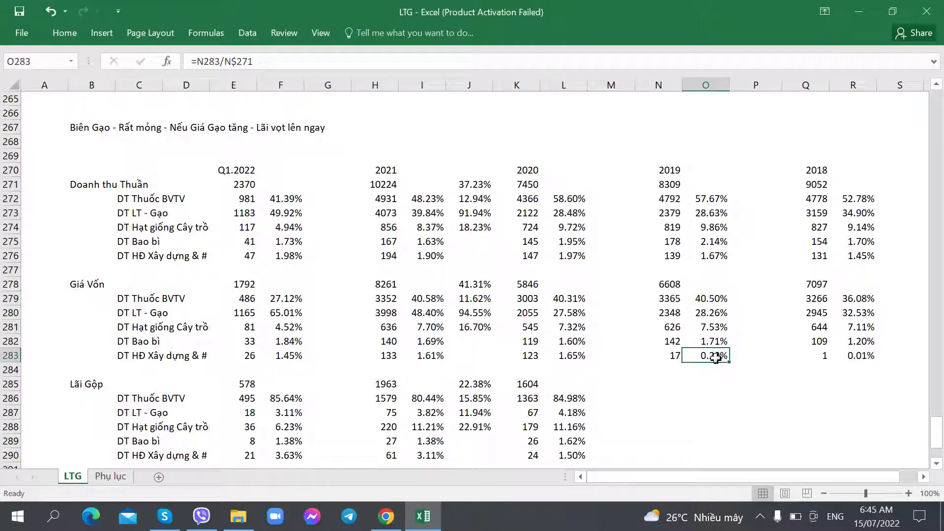
pyautogui.click(715, 327)
pyautogui.click(716, 298)
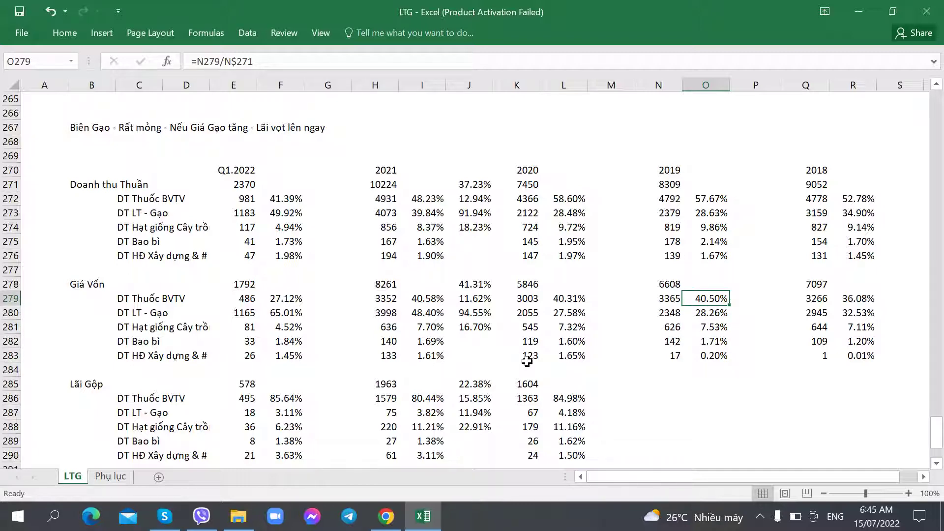
pyautogui.scroll(-2, 622, 342)
pyautogui.click(534, 315)
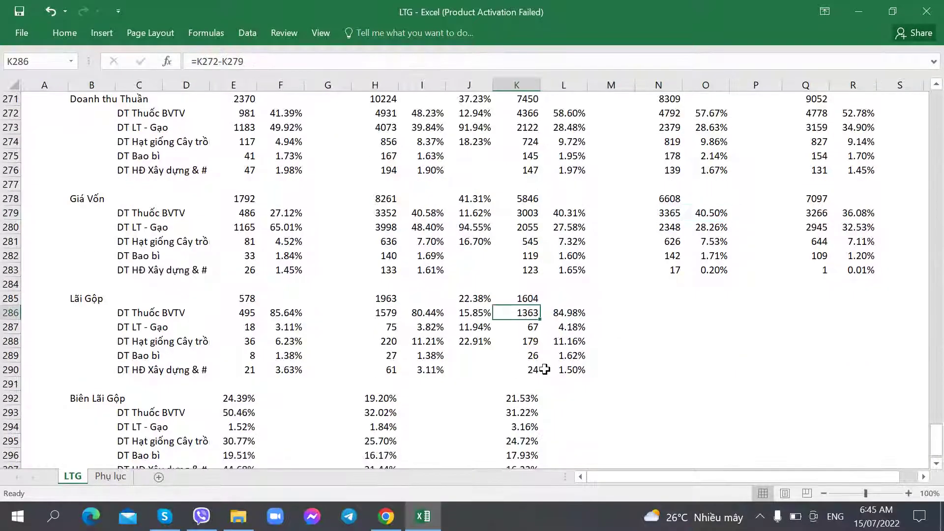
pyautogui.keyDown('shift'); pyautogui.click(534, 373); pyautogui.keyUp('shift')
pyautogui.hotkey('ctrl', 'c')
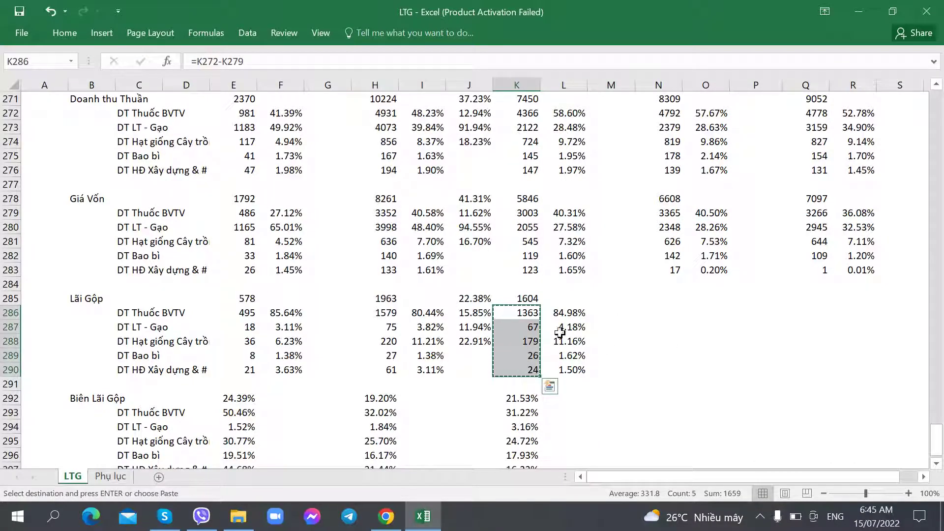
pyautogui.click(528, 298)
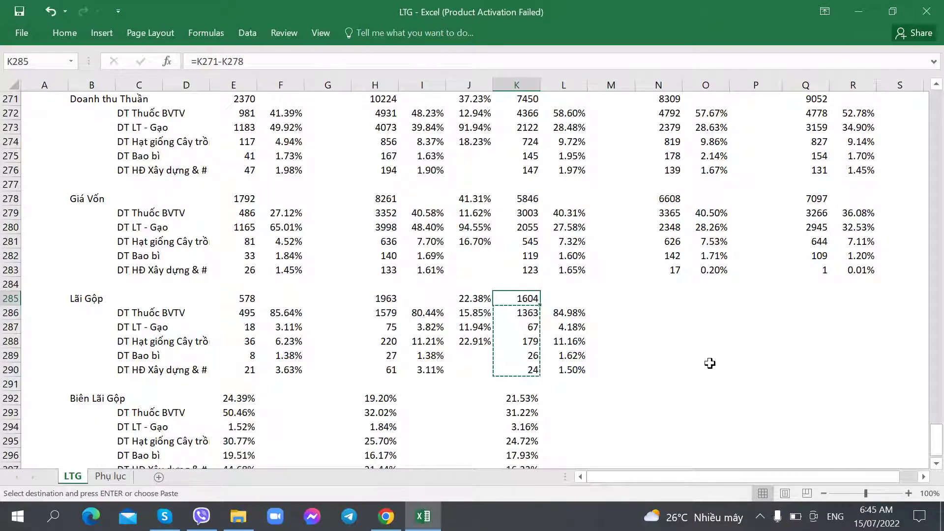
pyautogui.press('Right')
pyautogui.press('Right')
pyautogui.press('Right')
pyautogui.press('Right')
pyautogui.press('Down')
pyautogui.press('Down')
pyautogui.press('Down')
pyautogui.press('Down')
pyautogui.press('Down')
pyautogui.hotkey('shift', 'Up')
# Copy the 2020 Lãi Gộp formulas, total and all product lines (K285:K290), into the 2019 and 2018 columns.
pyautogui.click(519, 300)
pyautogui.keyDown('shift'); pyautogui.click(539, 369); pyautogui.keyUp('shift')
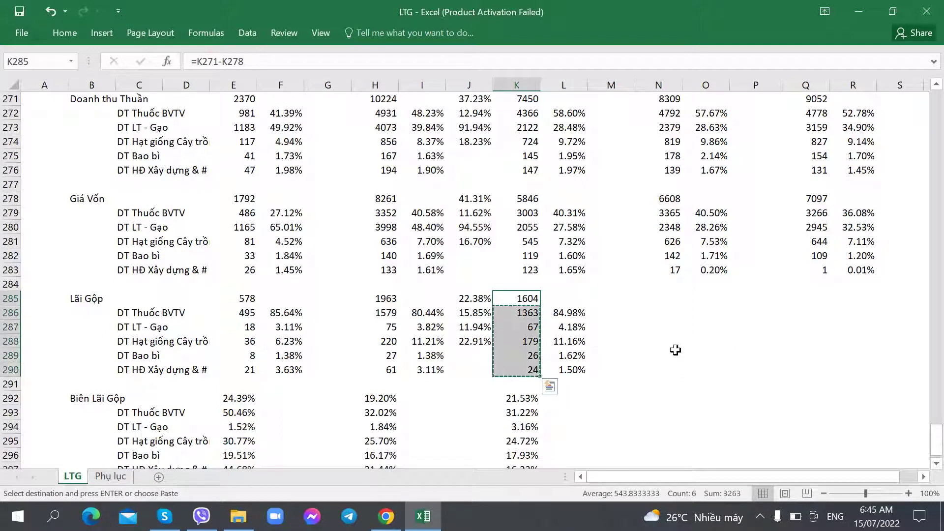
pyautogui.click(664, 298)
pyautogui.hotkey('ctrl', 'v')
pyautogui.click(811, 299)
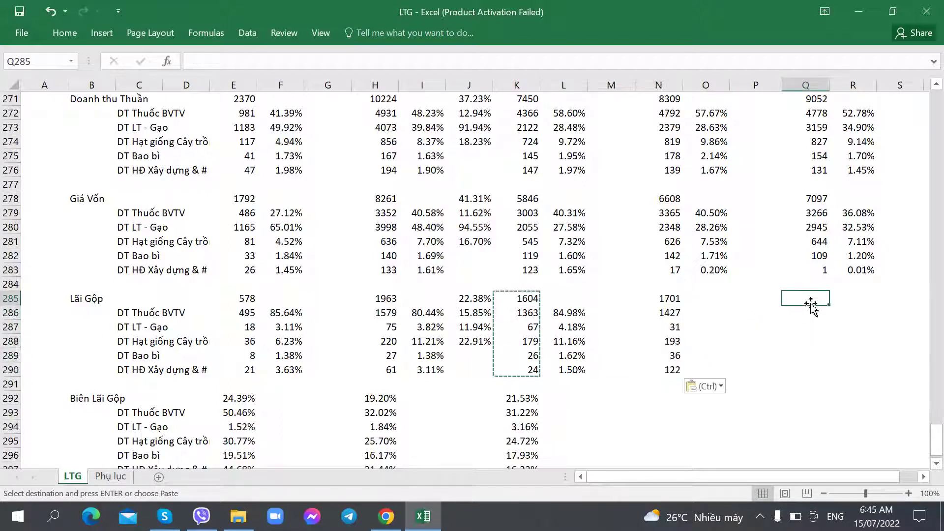
pyautogui.hotkey('ctrl', 'v')
pyautogui.click(759, 366)
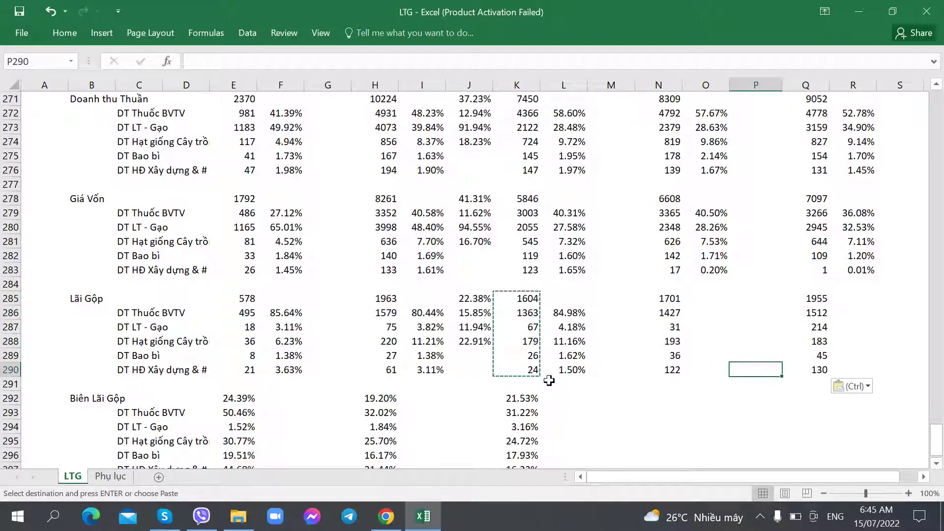
# Copy the 2020 Lãi Gộp percentage formulas (L286:L290) beside the 2019 and 2018 gross profit figures.
pyautogui.click(567, 315)
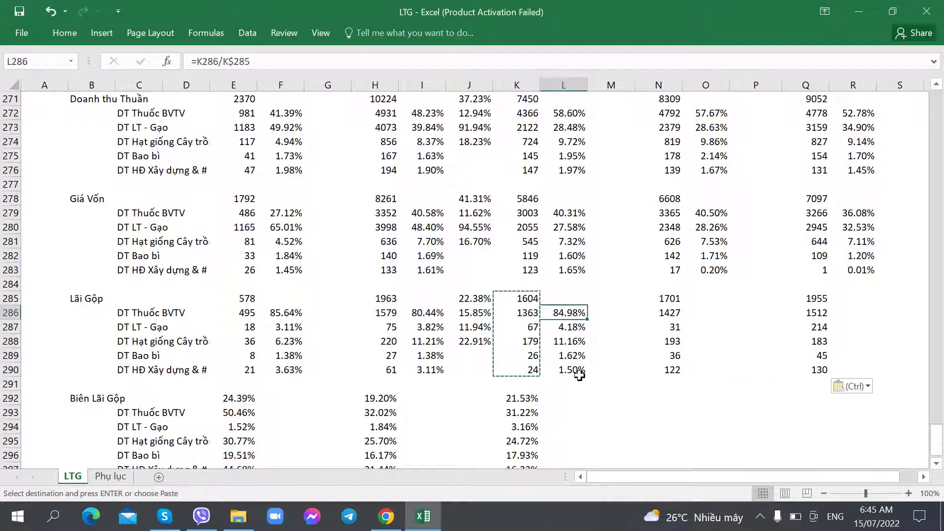
pyautogui.moveTo(566, 315); pyautogui.dragTo(566, 370)
pyautogui.hotkey('ctrl', 'c')
pyautogui.click(858, 313)
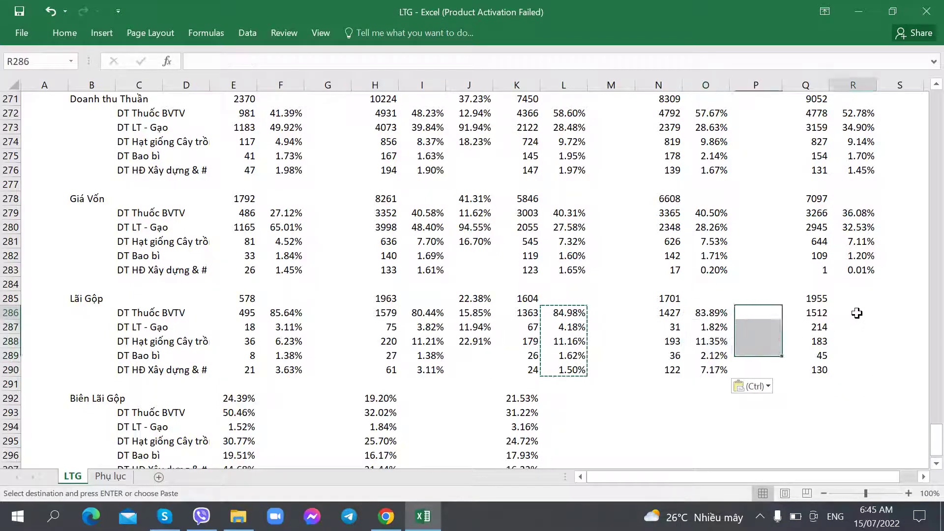
pyautogui.hotkey('ctrl', 'v')
# Compare the 2019 and 2018 Lãi Gộp shares of the product lines, especially DT LT - Gạo and DT Thuốc BVTV.
pyautogui.click(639, 343)
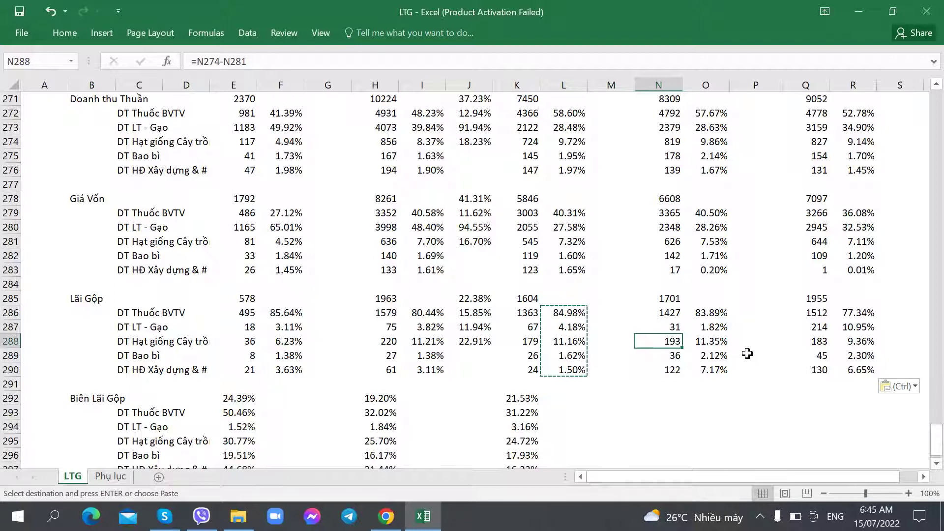
pyautogui.click(715, 327)
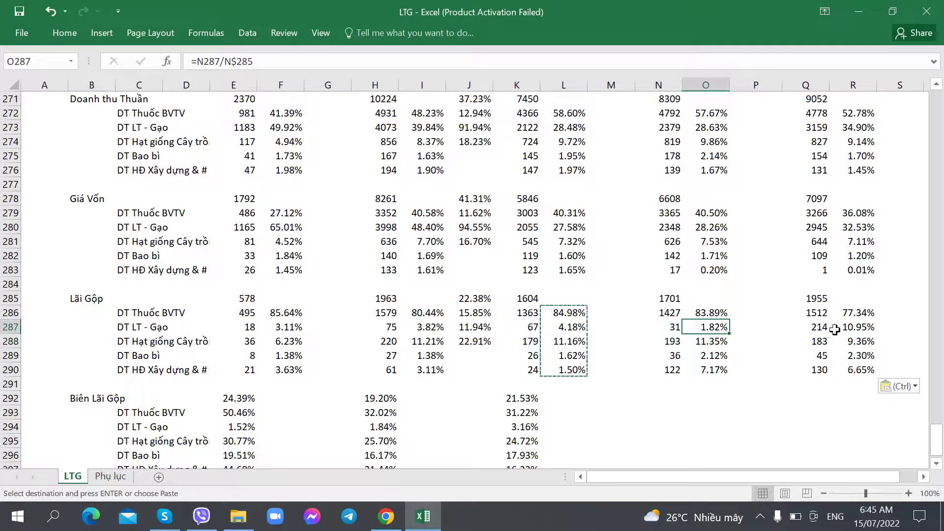
pyautogui.click(853, 327)
pyautogui.scroll(1, 658, 338)
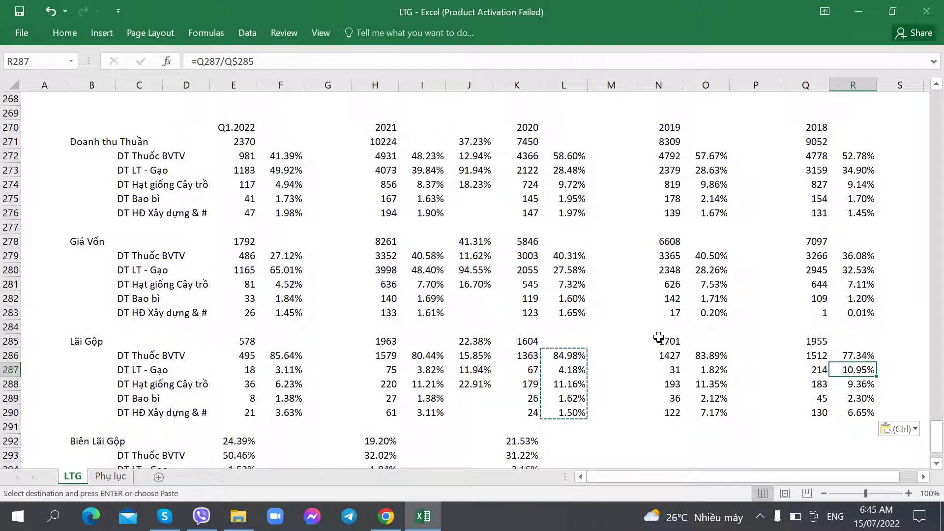
pyautogui.scroll(-1, 658, 337)
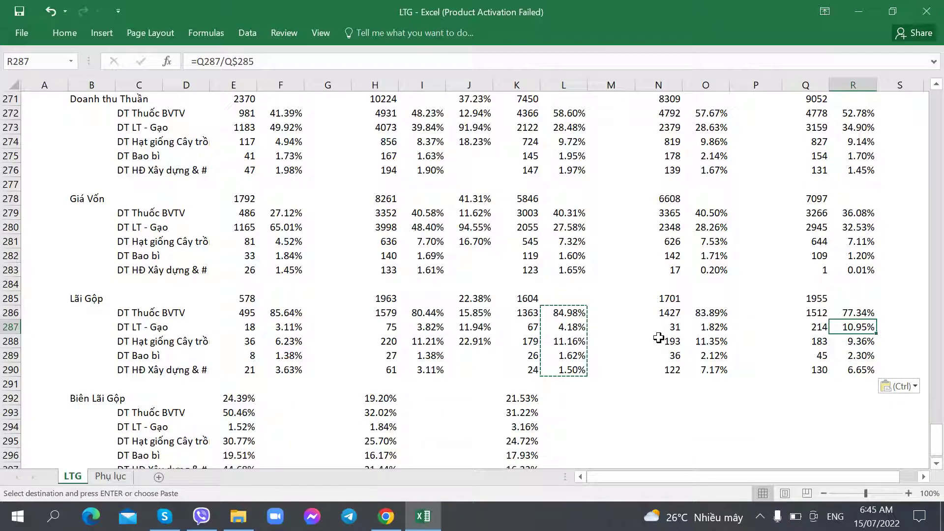
pyautogui.click(704, 310)
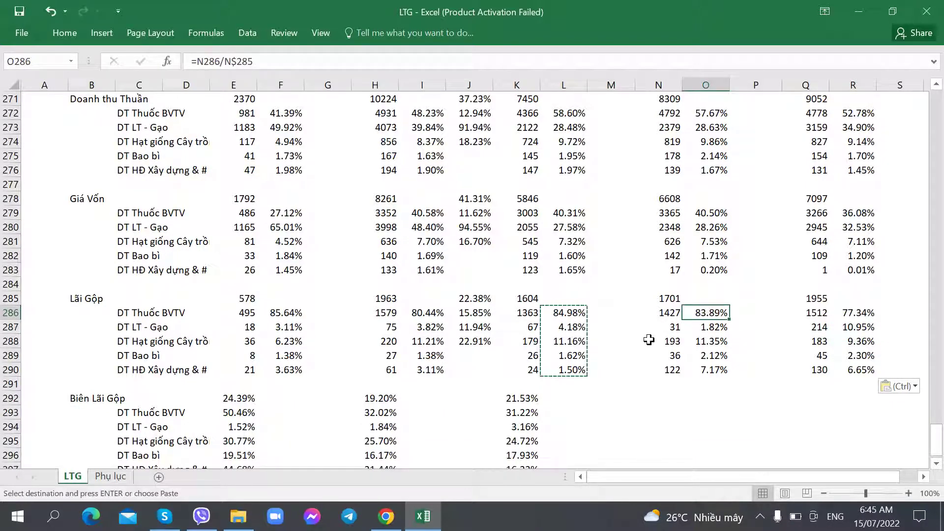
# Copy the 2020 Biên Lãi Gộp formulas, overall and by product line (K292:K297), into the 2019 and 2018 columns.
pyautogui.scroll(-3, 648, 339)
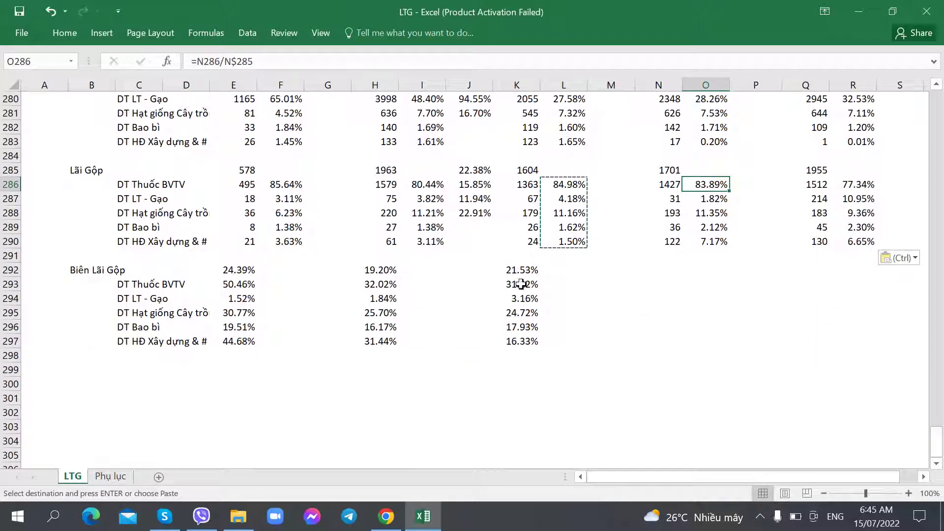
pyautogui.moveTo(521, 269); pyautogui.dragTo(525, 347)
pyautogui.hotkey('ctrl', 'c')
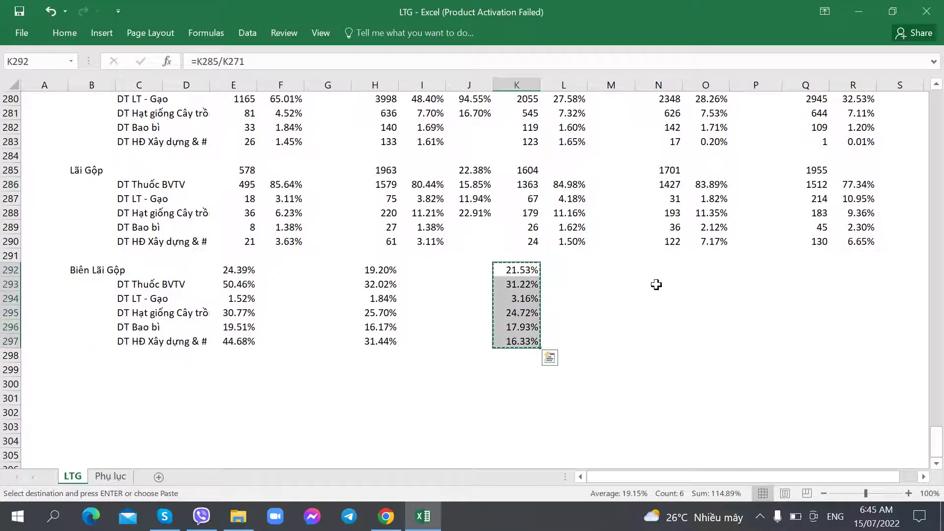
pyautogui.click(666, 270)
pyautogui.hotkey('ctrl', 'v')
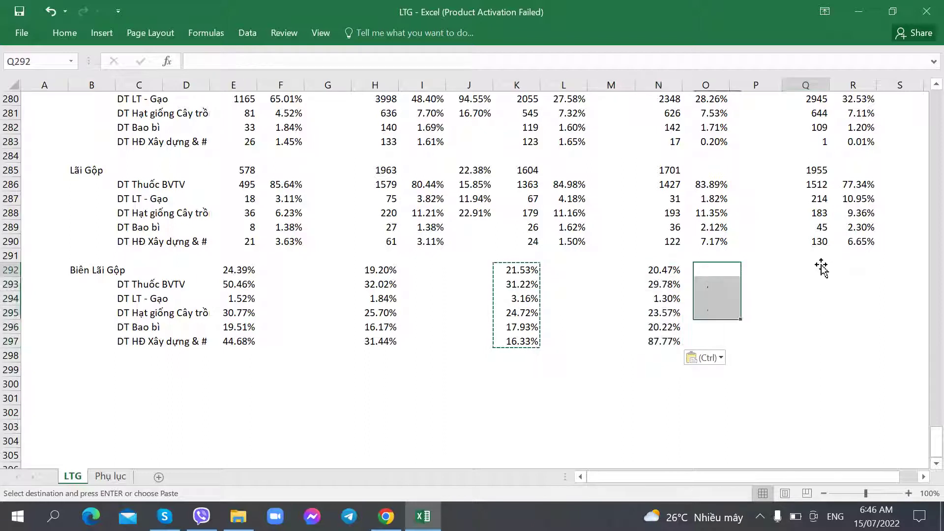
pyautogui.click(788, 270)
pyautogui.hotkey('ctrl', 'v')
pyautogui.click(696, 325)
# Compare the overall and product-line Biên Lãi Gộp across 2018, 2019, 2021 and Q1.2022, including DT Thuốc BVTV.
pyautogui.click(650, 273)
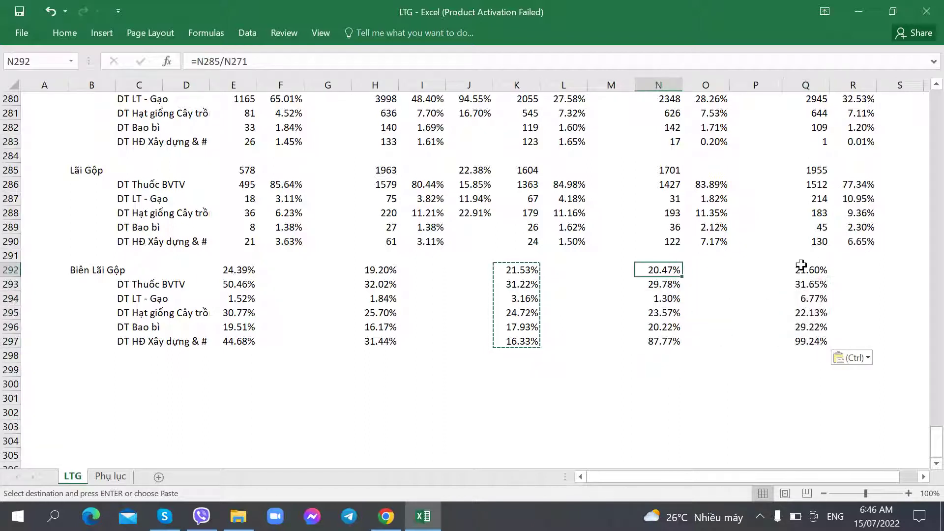
pyautogui.click(805, 270)
pyautogui.click(376, 268)
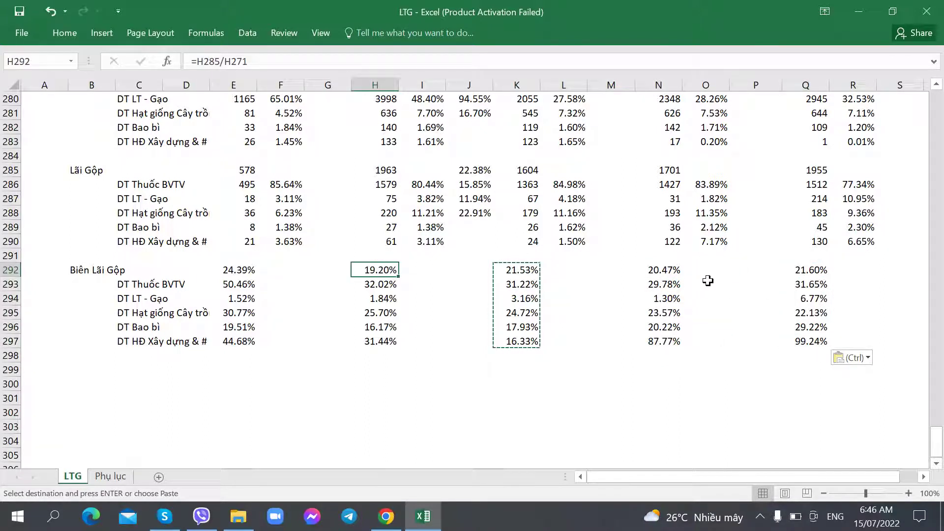
pyautogui.click(652, 286)
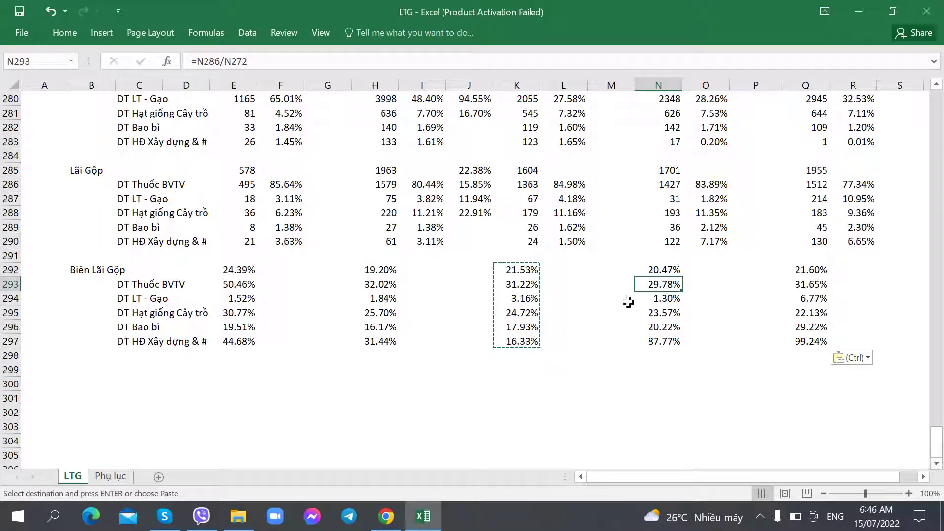
pyautogui.click(654, 313)
pyautogui.click(798, 323)
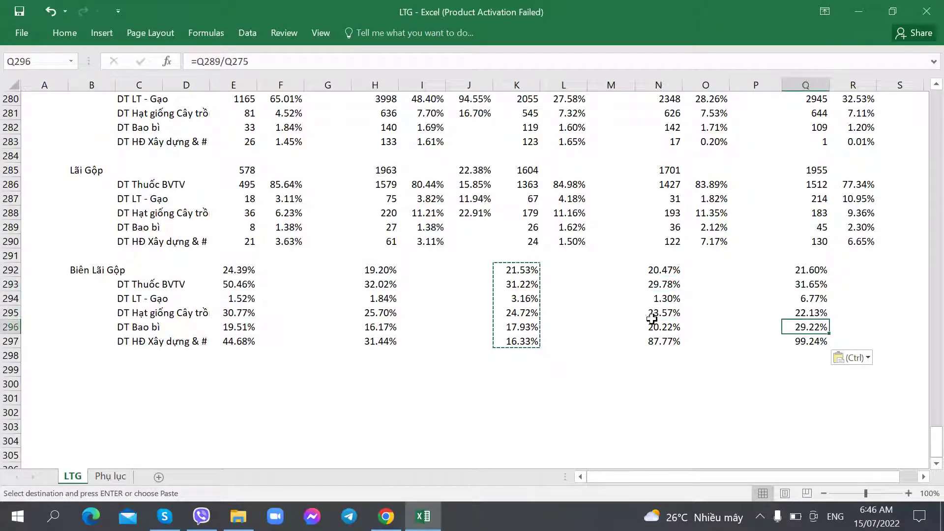
pyautogui.click(654, 326)
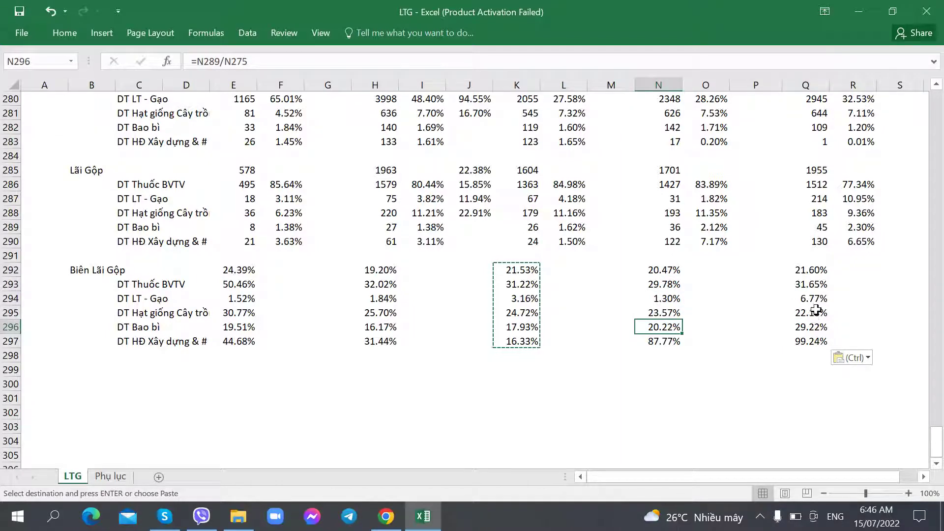
pyautogui.click(816, 311)
pyautogui.click(595, 311)
pyautogui.click(247, 285)
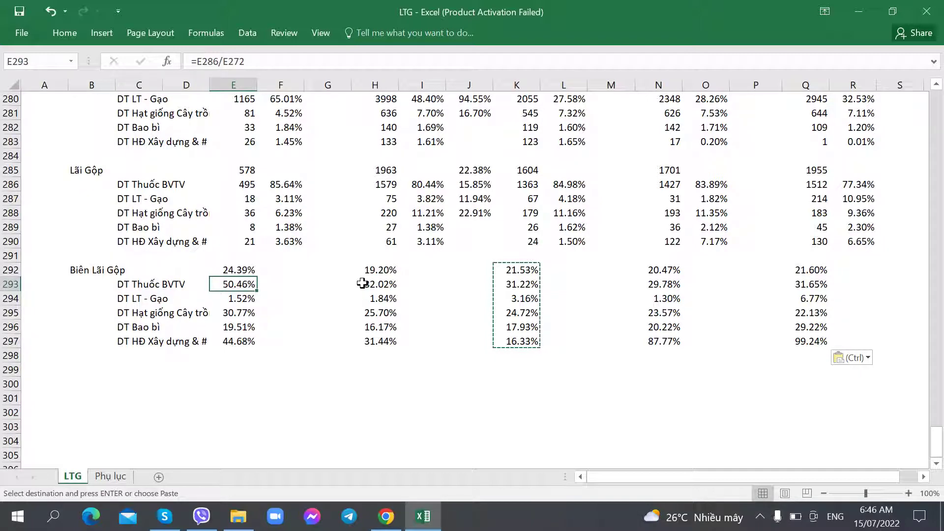
# Switch to Chrome and find the revenue breakdown by product line in the LTG_22Q1_BCTC_HN.pdf report.
pyautogui.hotkey('alt', 'Tab')
pyautogui.click(302, 12)
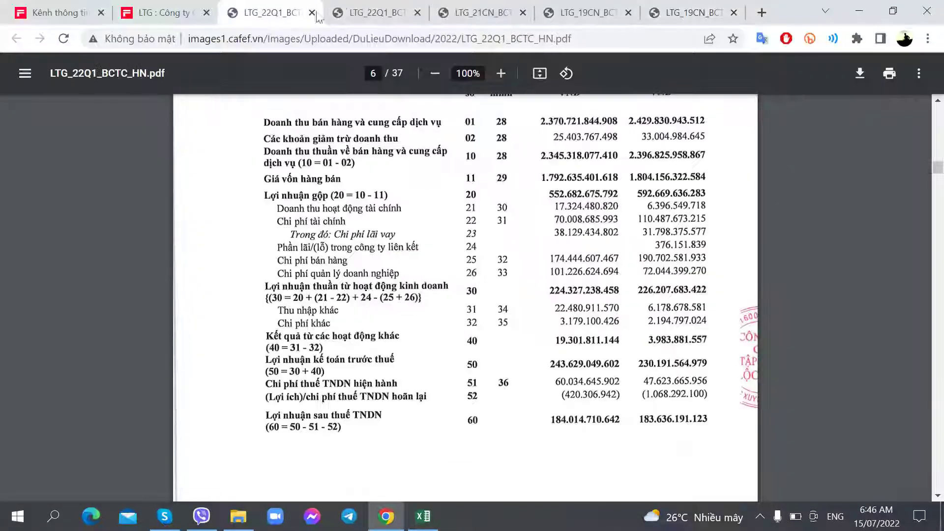
pyautogui.click(344, 14)
pyautogui.scroll(-2, 352, 249)
pyautogui.scroll(15, 348, 245)
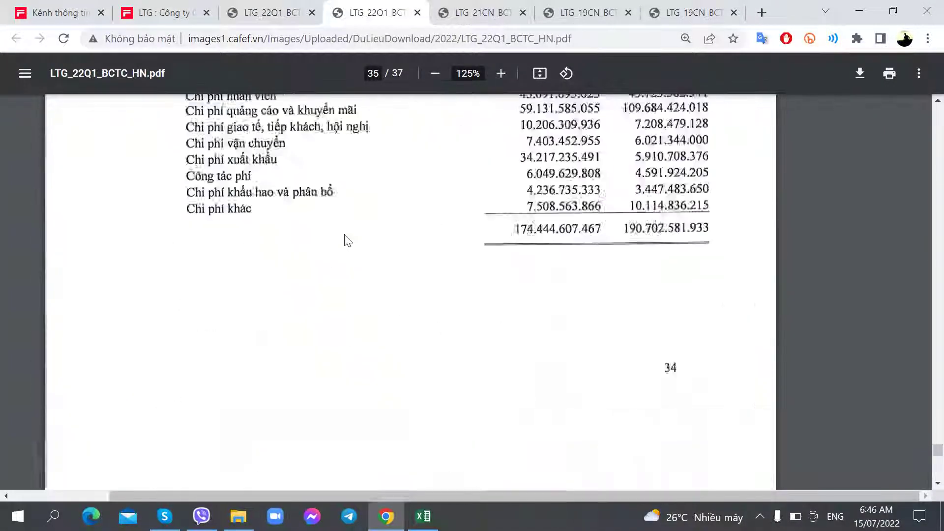
pyautogui.scroll(20, 347, 236)
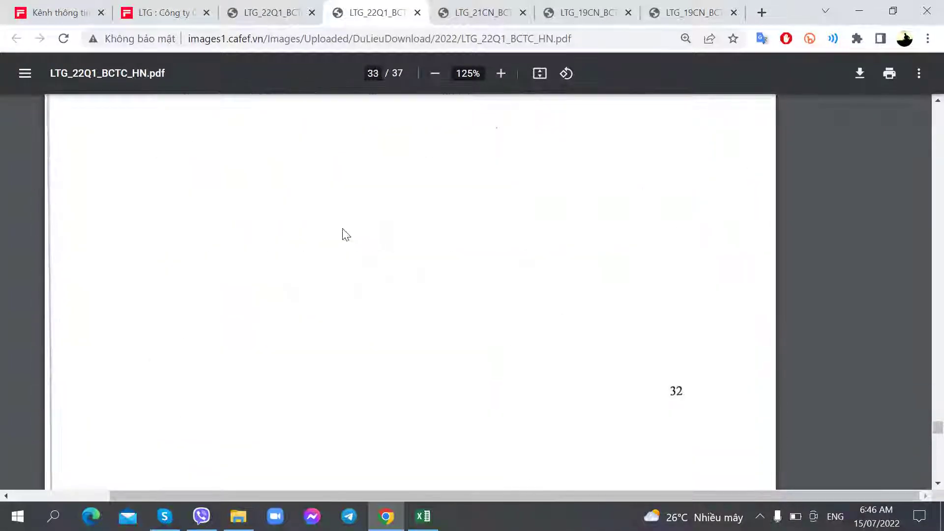
pyautogui.scroll(-10, 347, 237)
pyautogui.scroll(-15, 344, 233)
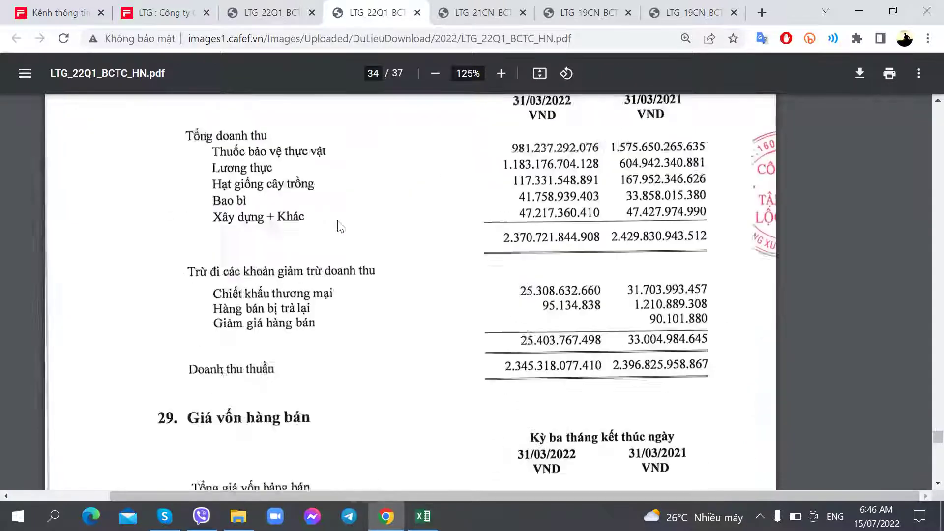
# Compare the report's revenue and Giá vốn hàng bán breakdowns by product line for the quarters ended 31/03/2022 and 31/03/2021.
pyautogui.scroll(1, 339, 226)
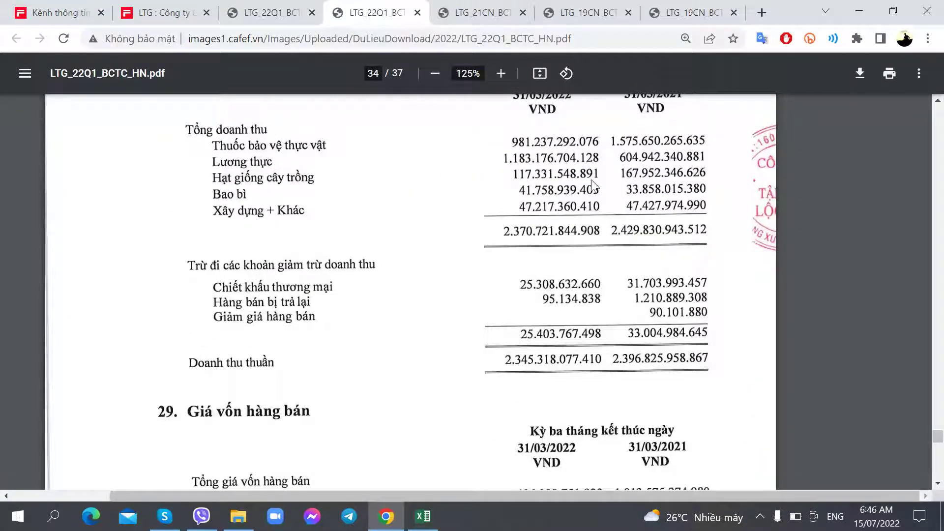
pyautogui.scroll(4, 620, 165)
pyautogui.scroll(-7, 612, 197)
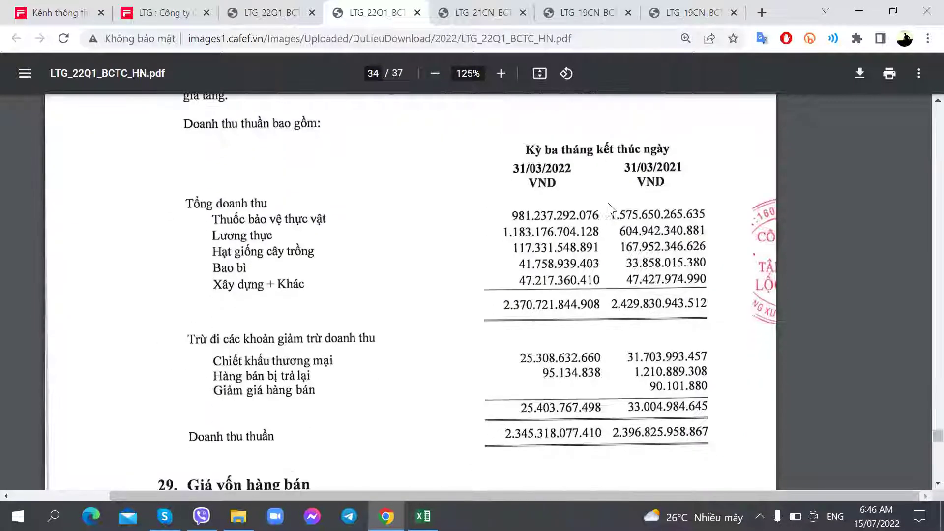
pyautogui.scroll(5, 610, 215)
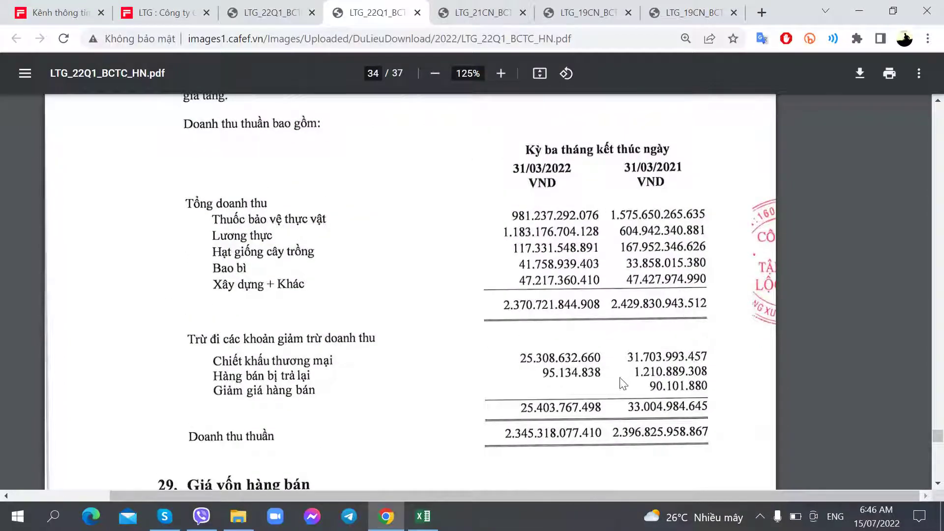
pyautogui.scroll(-6, 634, 248)
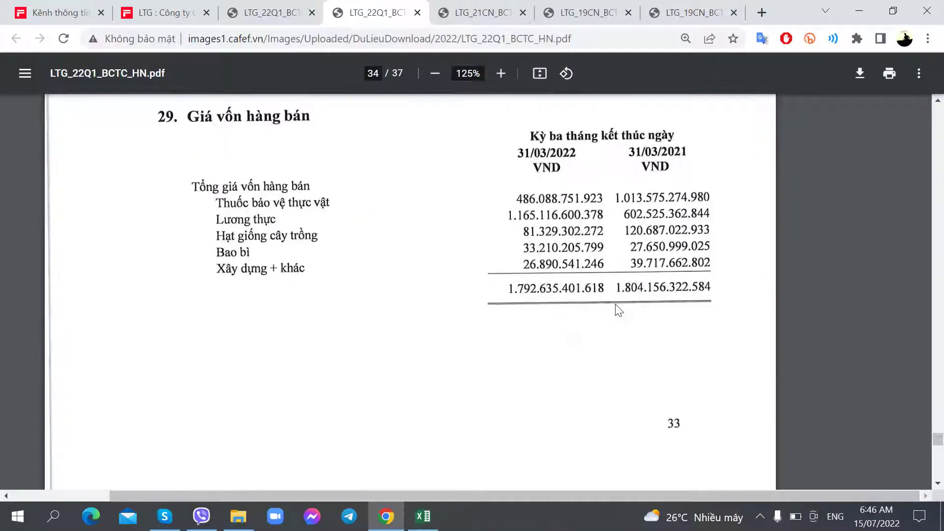
pyautogui.scroll(1, 618, 310)
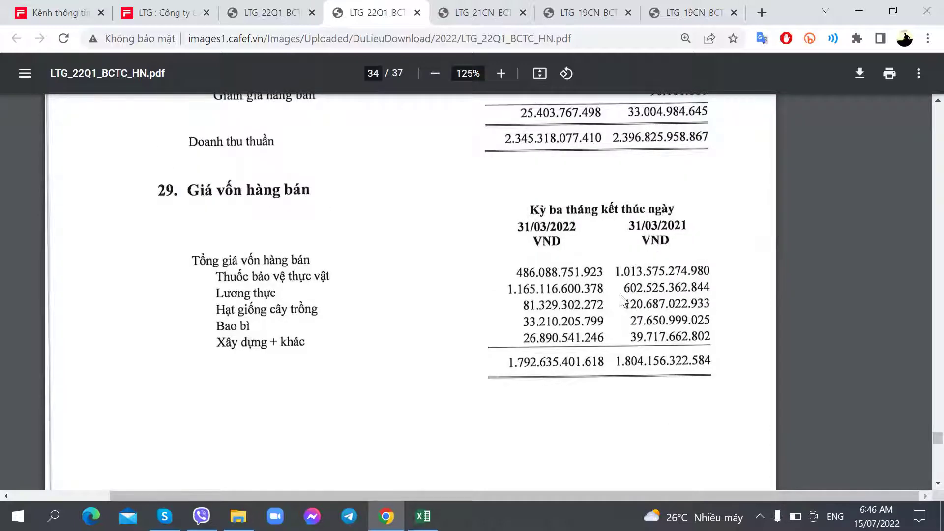
pyautogui.scroll(7, 623, 300)
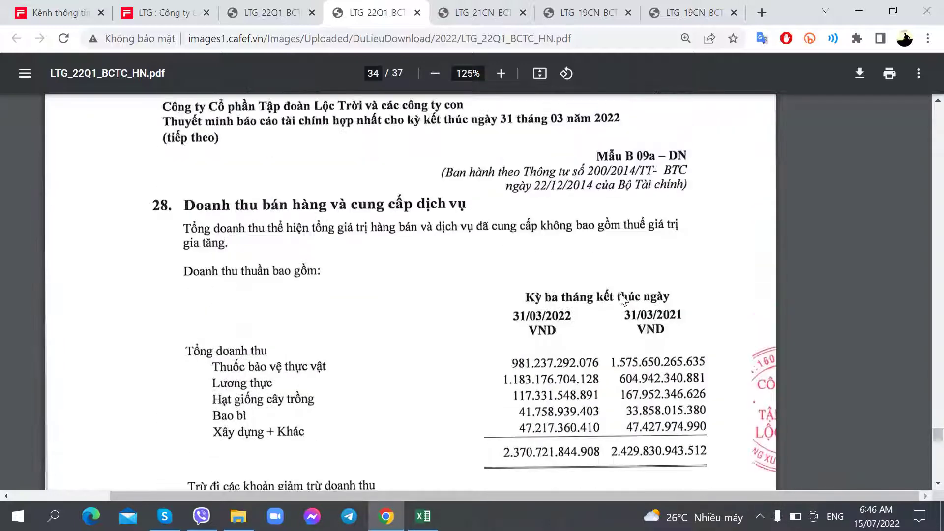